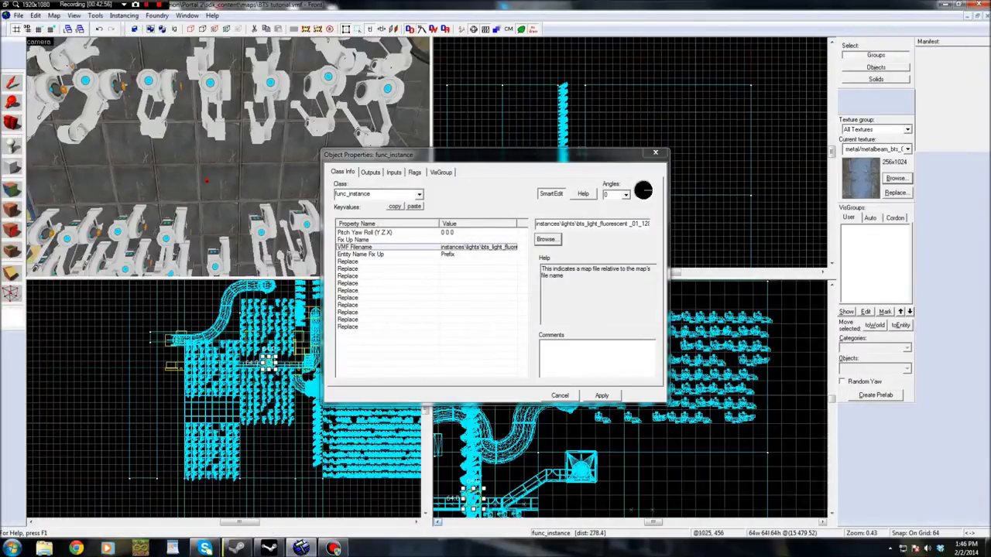
Close the fluorescent light instance's properties and rotate the light by -90 degrees in the top view
{"action": "left_click", "coordinate": [545, 446]}
{"action": "left_click", "coordinate": [655, 153]}
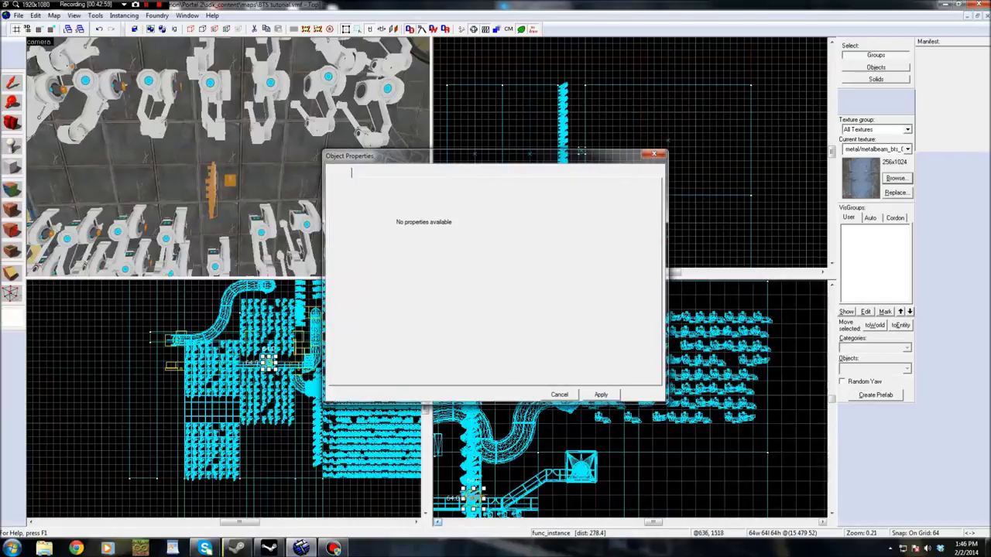
{"action": "scroll", "coordinate": [552, 116], "scroll_direction": "down", "scroll_amount": 6}
{"action": "scroll", "coordinate": [542, 153], "scroll_direction": "up", "scroll_amount": 6}
{"action": "scroll", "coordinate": [575, 132], "scroll_direction": "up", "scroll_amount": 5}
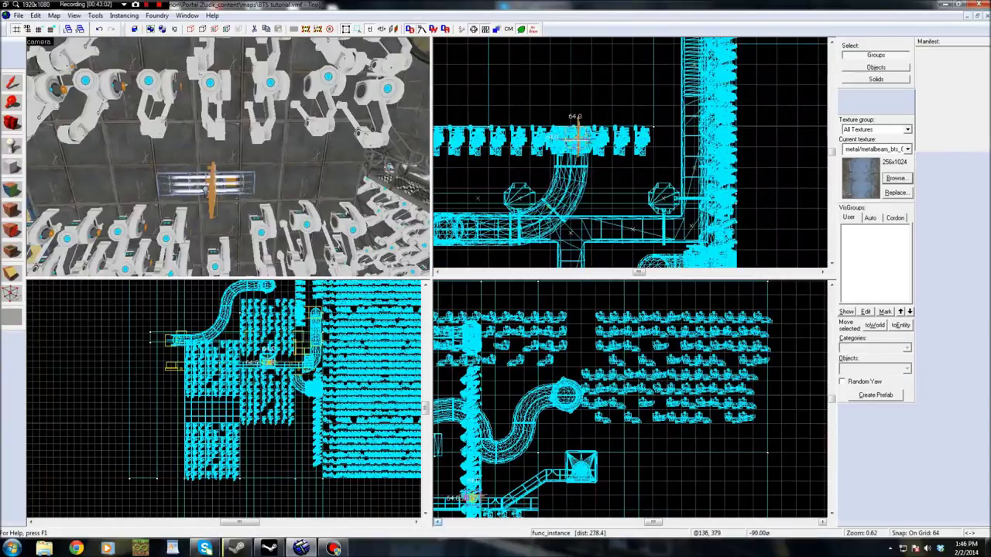
{"action": "scroll", "coordinate": [575, 133], "scroll_direction": "up", "scroll_amount": 4}
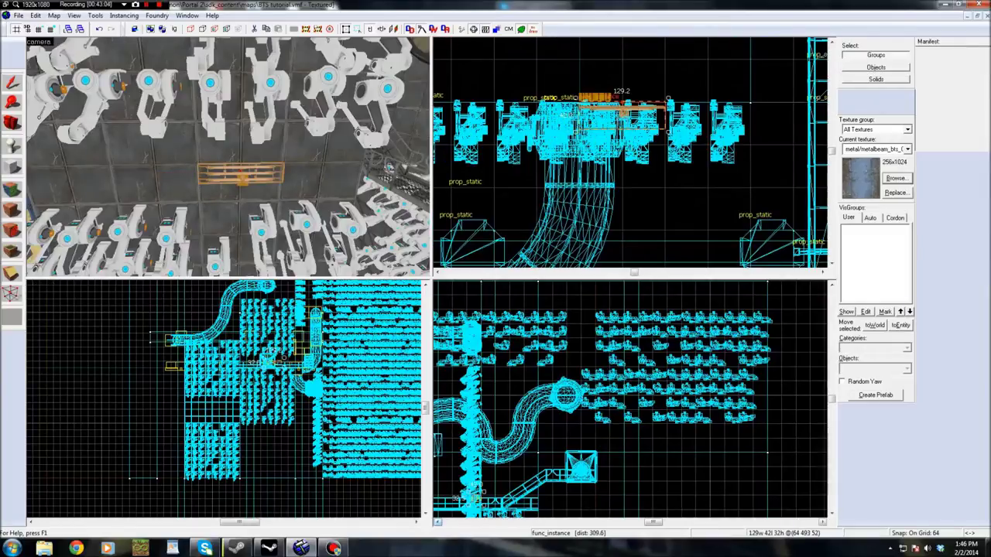
Place a copy of the fluorescent light instance further along the room using the side view
{"action": "scroll", "coordinate": [231, 391], "scroll_direction": "down", "scroll_amount": 4}
{"action": "scroll", "coordinate": [231, 390], "scroll_direction": "up", "scroll_amount": 8}
{"action": "scroll", "coordinate": [232, 389], "scroll_direction": "up", "scroll_amount": 1}
{"action": "mouse_move", "coordinate": [231, 367]}
{"action": "left_mouse_down"}
{"action": "mouse_move", "coordinate": [268, 361]}
{"action": "mouse_move", "coordinate": [134, 364]}
{"action": "left_mouse_up"}
{"action": "key", "text": "z"}
{"action": "scroll", "coordinate": [332, 414], "scroll_direction": "up", "scroll_amount": 4}
{"action": "scroll", "coordinate": [620, 387], "scroll_direction": "up", "scroll_amount": 4}
{"action": "key", "text": "z"}
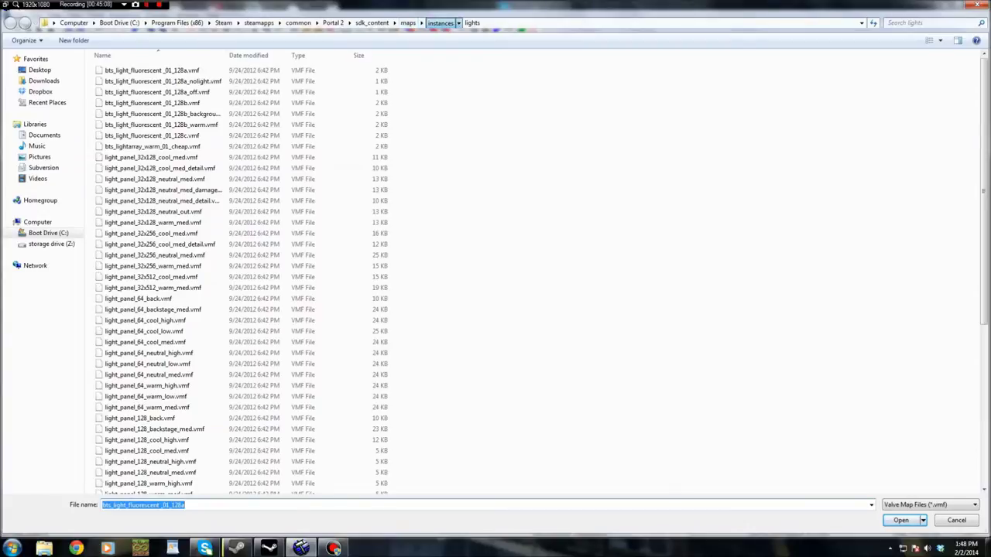
Set the copied instance's VMF file to the bts_wall_module_512x1024_01 map in instances/bts and apply it
{"action": "left_click", "coordinate": [440, 23]}
{"action": "double_click", "coordinate": [109, 103]}
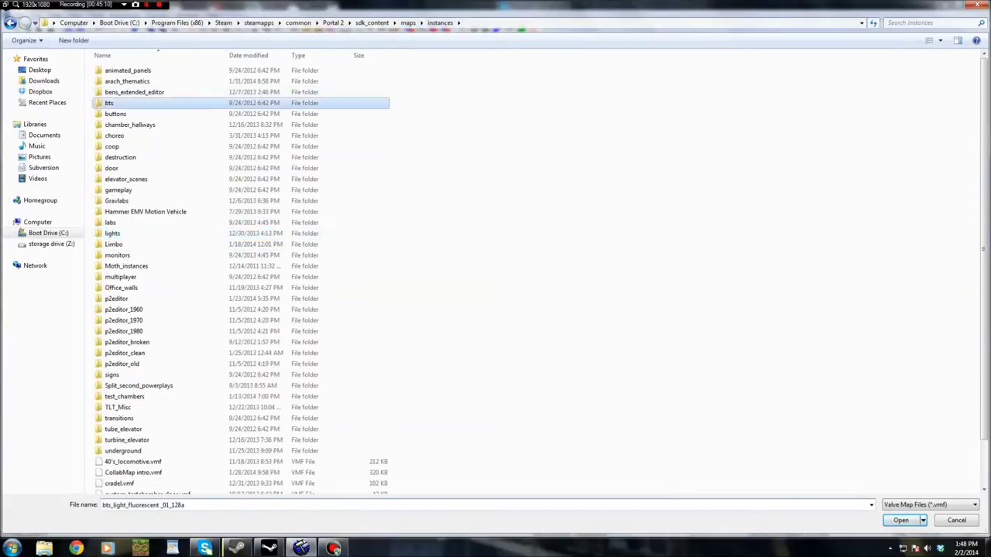
{"action": "double_click", "coordinate": [153, 147]}
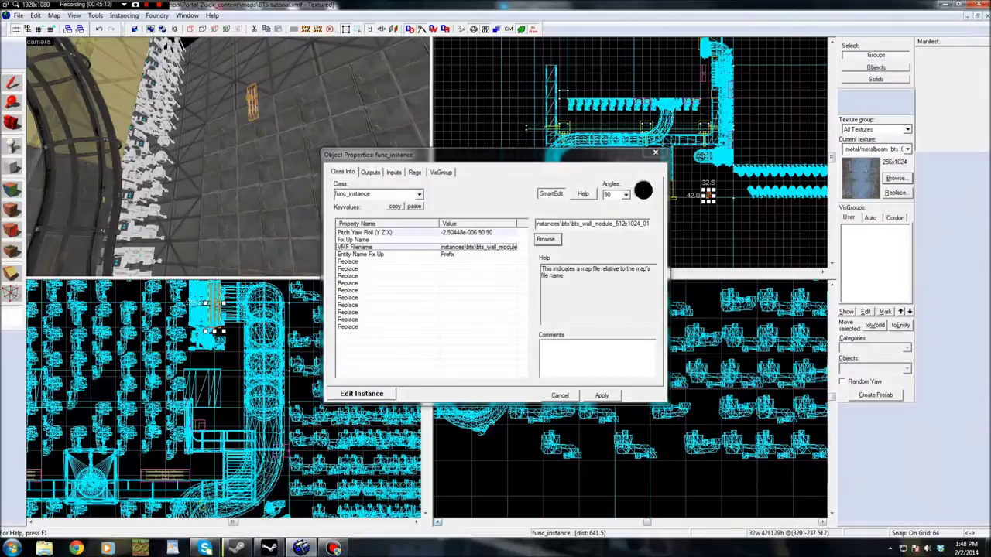
{"action": "left_click", "coordinate": [601, 395]}
{"action": "left_click", "coordinate": [655, 153]}
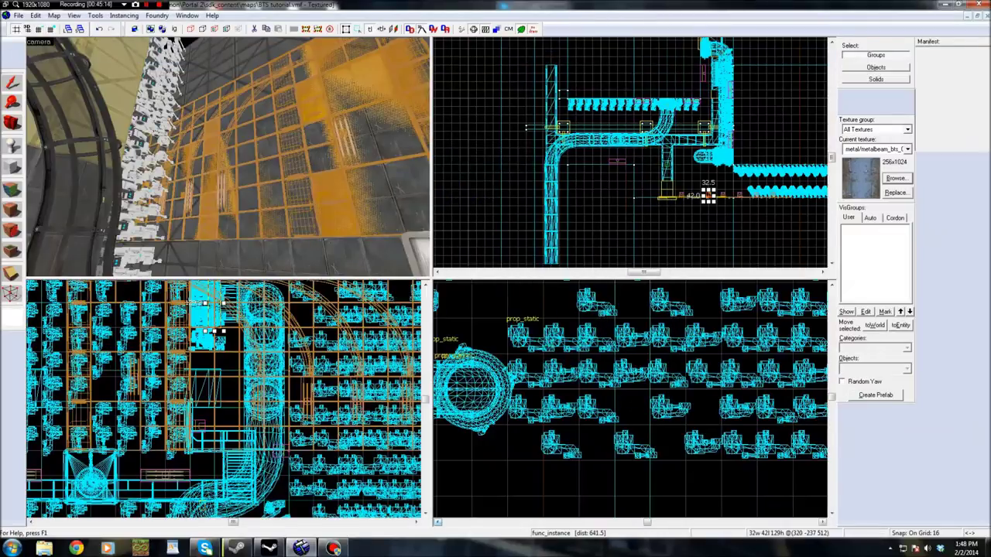
Select the wall module instance and rotate it 90 degrees in the side view so it stands 1024 units tall
{"action": "scroll", "coordinate": [197, 352], "scroll_direction": "down", "scroll_amount": 3}
{"action": "left_click", "coordinate": [363, 376]}
{"action": "scroll", "coordinate": [367, 378], "scroll_direction": "down", "scroll_amount": 3}
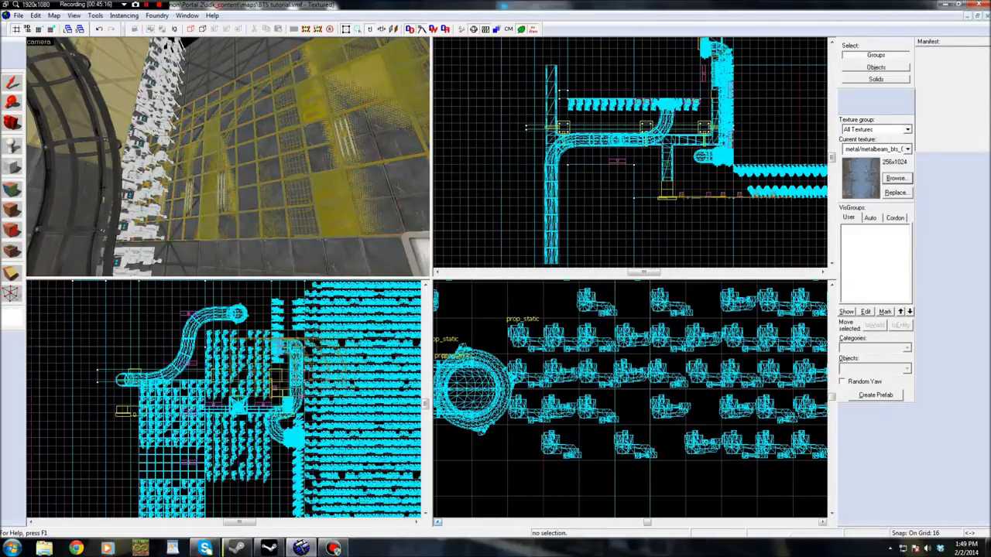
{"action": "left_click", "coordinate": [280, 347]}
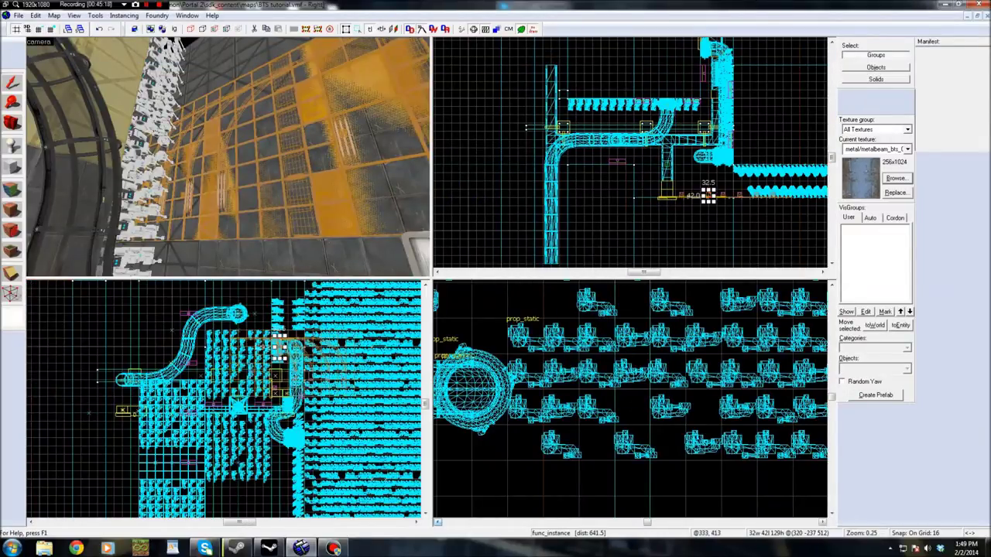
{"action": "left_click", "coordinate": [363, 341]}
{"action": "left_click", "coordinate": [370, 333]}
{"action": "left_click", "coordinate": [370, 332]}
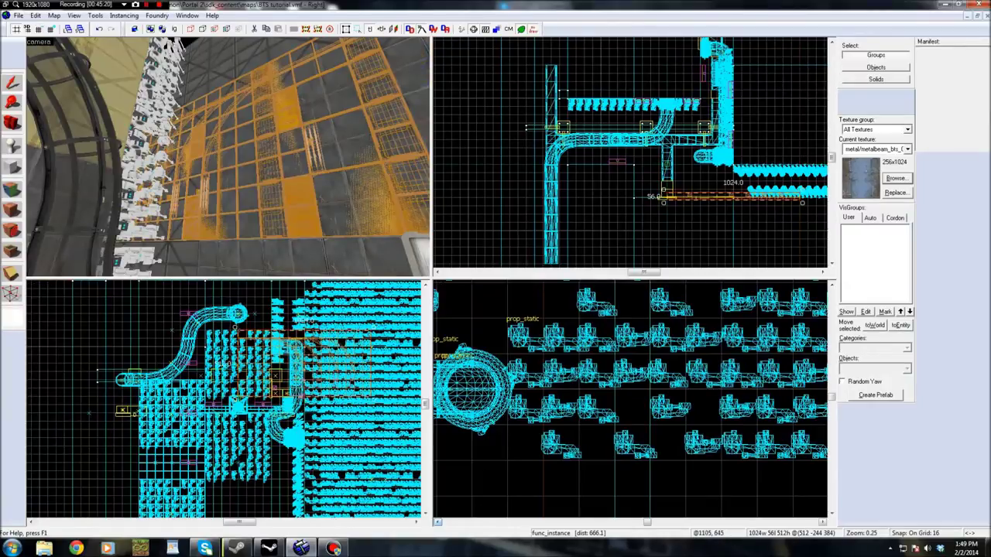
{"action": "left_click_drag", "start_coordinate": [375, 327], "coordinate": [281, 285]}
Move the wall module in the top view so its centre sits at 336, -228
{"action": "middle_click_drag", "start_coordinate": [744, 188], "coordinate": [670, 150]}
{"action": "scroll", "coordinate": [670, 150], "scroll_direction": "up", "scroll_amount": 1}
{"action": "left_click_drag", "start_coordinate": [670, 159], "coordinate": [631, 159]}
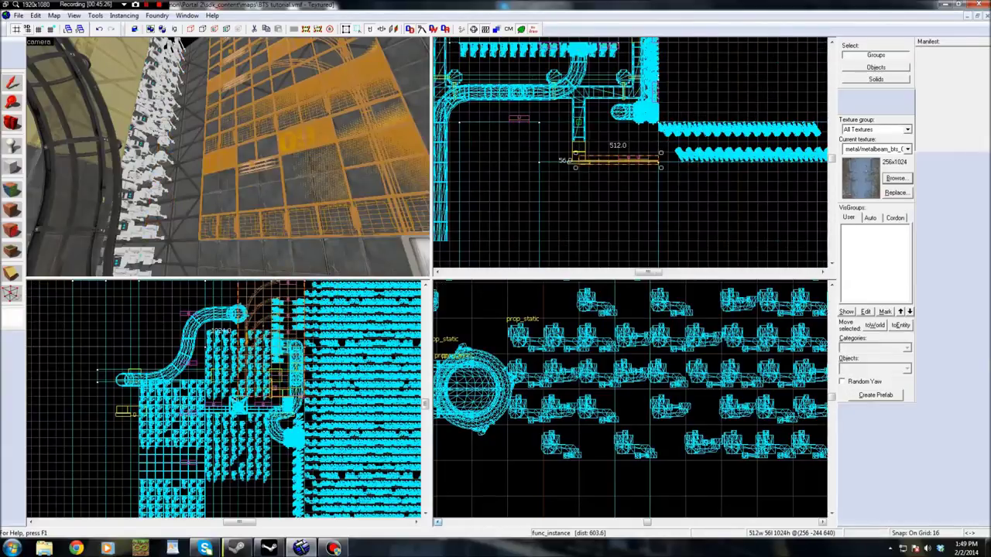
{"action": "scroll", "coordinate": [670, 168], "scroll_direction": "up", "scroll_amount": 5}
{"action": "left_click_drag", "start_coordinate": [620, 149], "coordinate": [619, 143]}
{"action": "key", "text": "z"}
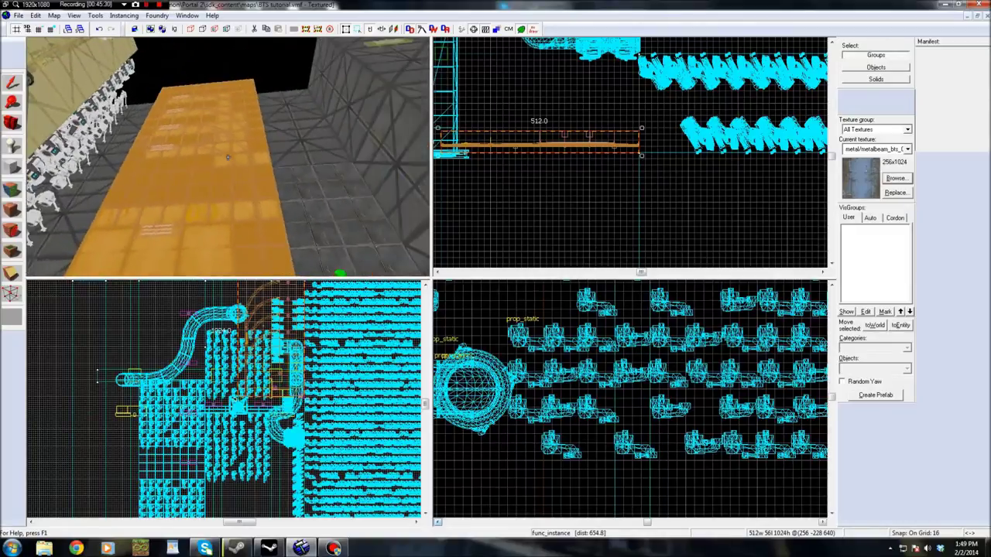
{"action": "key", "text": "z"}
{"action": "scroll", "coordinate": [217, 370], "scroll_direction": "down", "scroll_amount": 5}
{"action": "scroll", "coordinate": [243, 306], "scroll_direction": "up", "scroll_amount": 3}
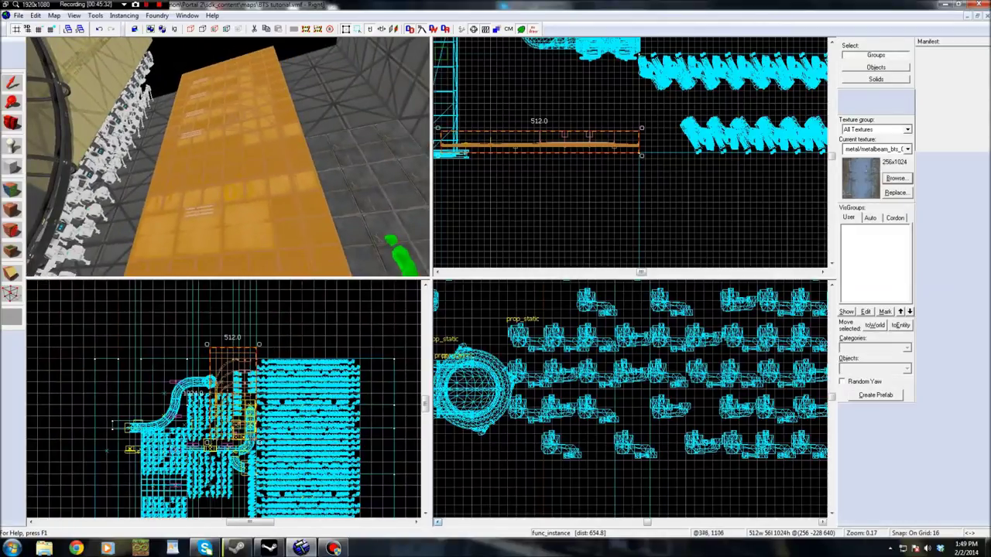
{"action": "left_click_drag", "start_coordinate": [623, 143], "coordinate": [654, 143]}
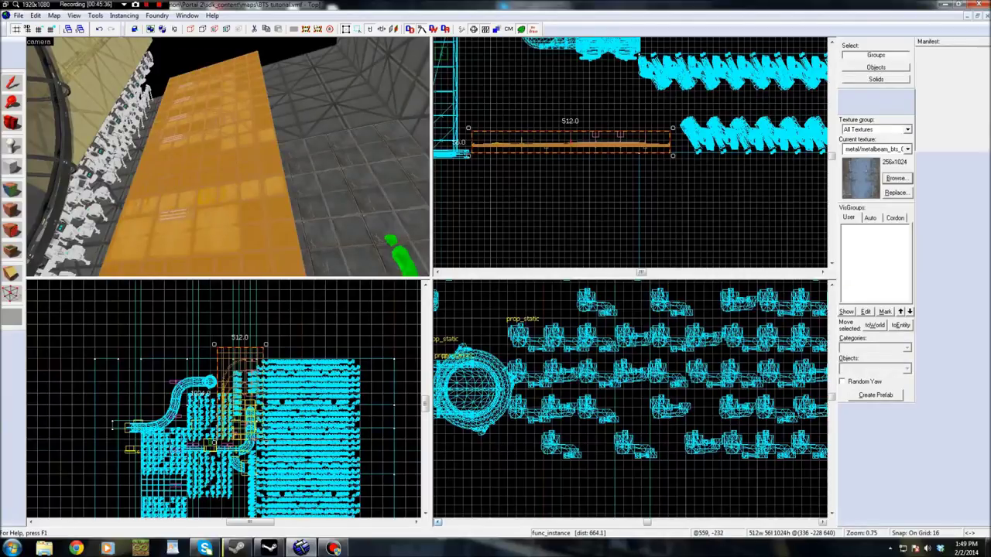
Move the wall module down and slightly sideways in the side view, centring it at 320, -228, 560
{"action": "scroll", "coordinate": [237, 380], "scroll_direction": "down", "scroll_amount": 1}
{"action": "scroll", "coordinate": [237, 373], "scroll_direction": "up", "scroll_amount": 4}
{"action": "left_click_drag", "start_coordinate": [241, 385], "coordinate": [238, 399]}
{"action": "key", "text": "z"}
{"action": "key", "text": "w"}
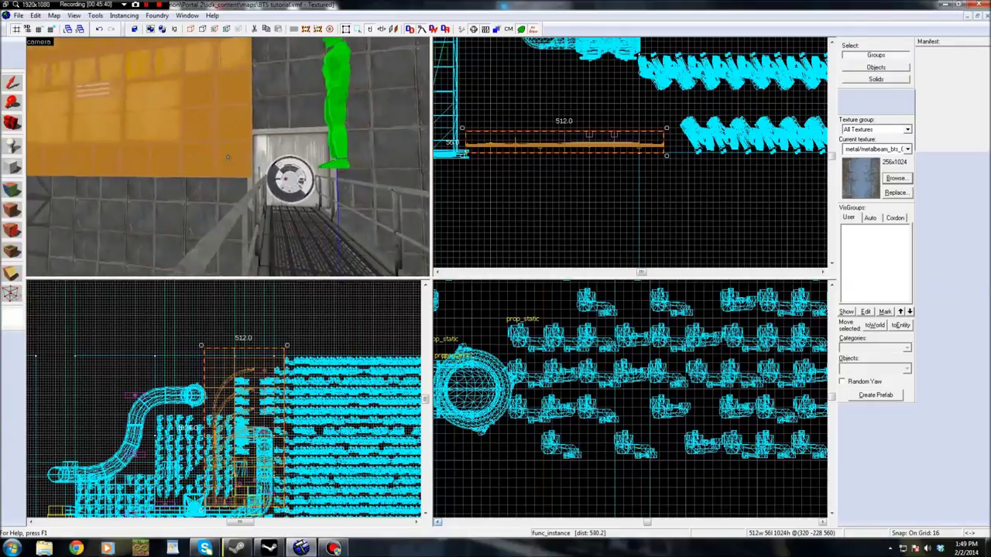
Lower the wall module beside the round door to a centre height of 448 and deselect it
{"action": "scroll", "coordinate": [252, 379], "scroll_direction": "up", "scroll_amount": 1}
{"action": "left_click_drag", "start_coordinate": [285, 354], "coordinate": [285, 359]}
{"action": "key", "text": "Escape"}
{"action": "key", "text": "z"}
{"action": "left_click", "coordinate": [229, 157]}
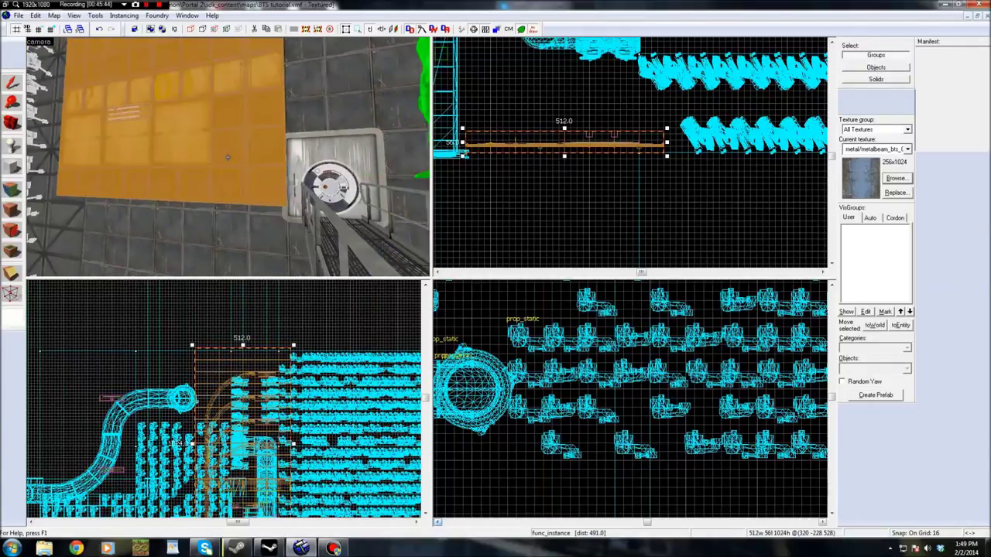
{"action": "left_click_drag", "start_coordinate": [218, 360], "coordinate": [218, 363]}
{"action": "key", "text": "Escape"}
{"action": "key", "text": "z"}
{"action": "left_click", "coordinate": [229, 157]}
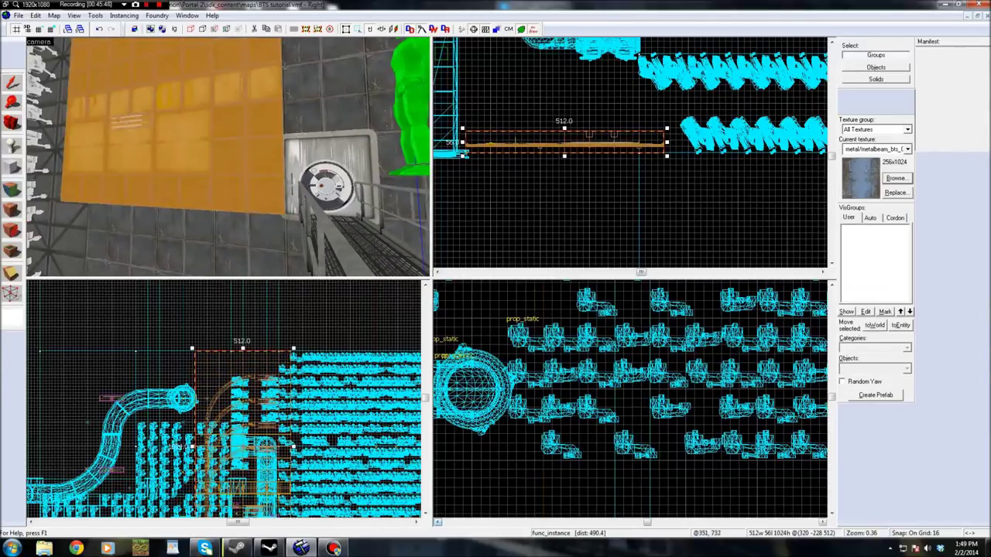
{"action": "scroll", "coordinate": [238, 393], "scroll_direction": "up", "scroll_amount": 2}
{"action": "mouse_move", "coordinate": [232, 374]}
{"action": "left_mouse_down"}
{"action": "mouse_move", "coordinate": [224, 387]}
{"action": "mouse_move", "coordinate": [232, 390]}
{"action": "left_mouse_up"}
{"action": "key", "text": "Escape"}
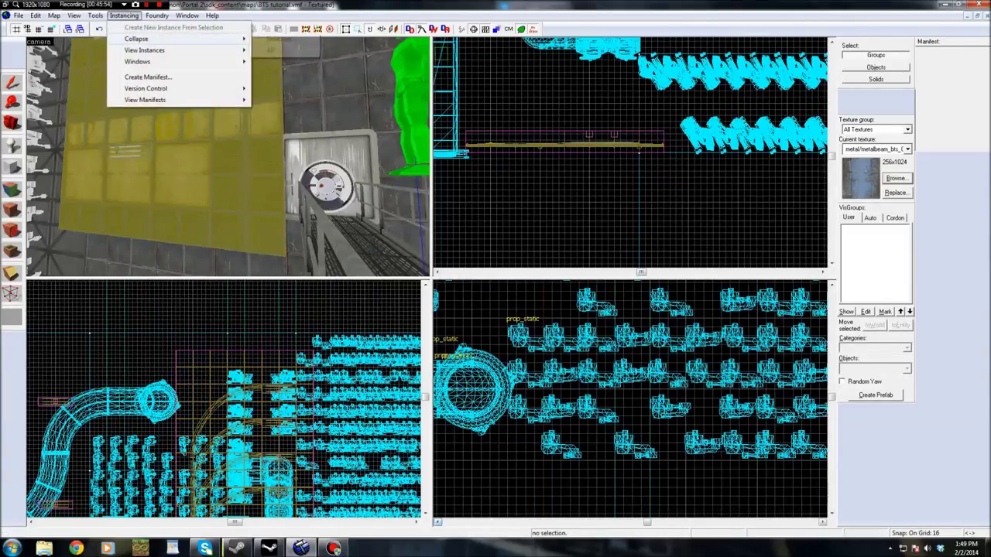
Set the instance display to Show Normal and check the untinted wall module in the 3D view
{"action": "mouse_move", "coordinate": [144, 50]}
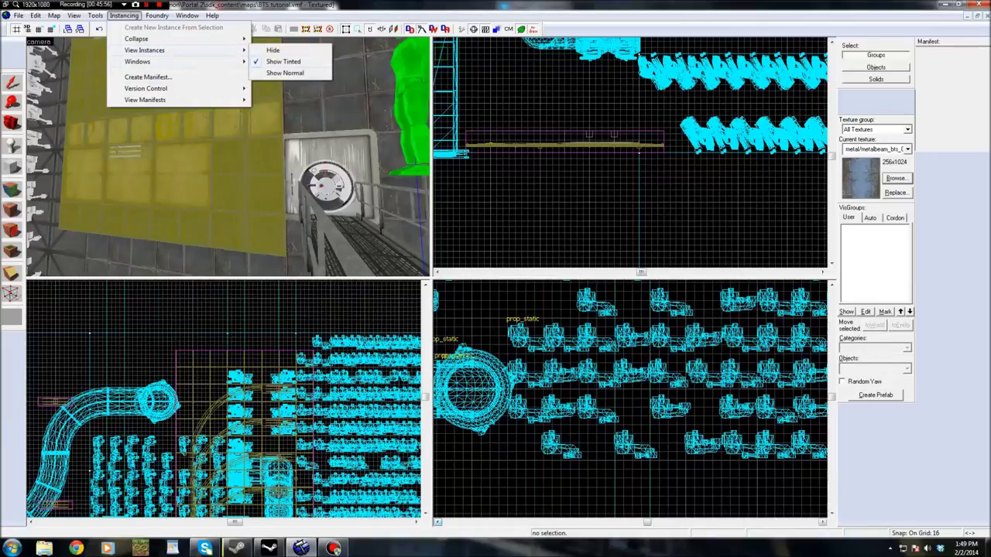
{"action": "left_click", "coordinate": [285, 73]}
{"action": "key", "text": "s"}
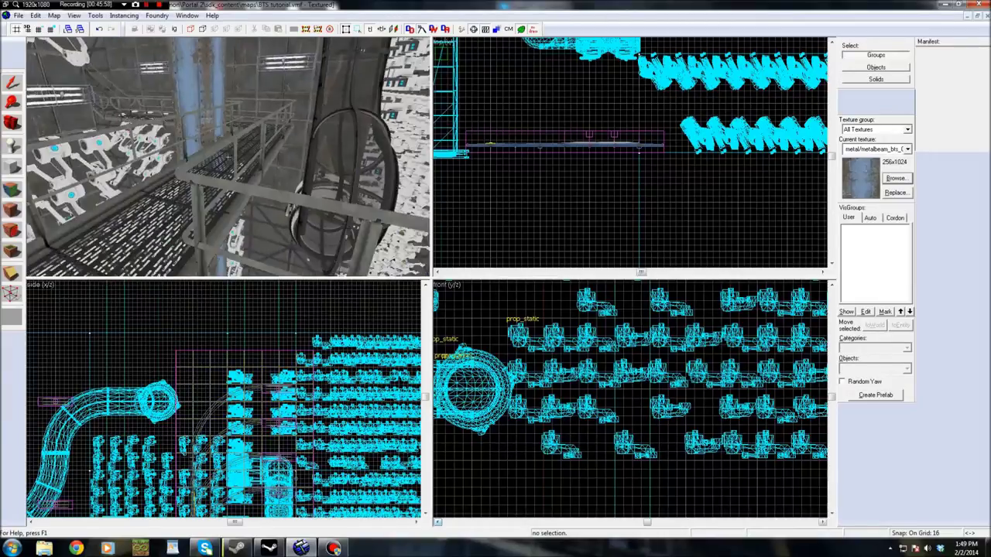
{"action": "key", "text": "w"}
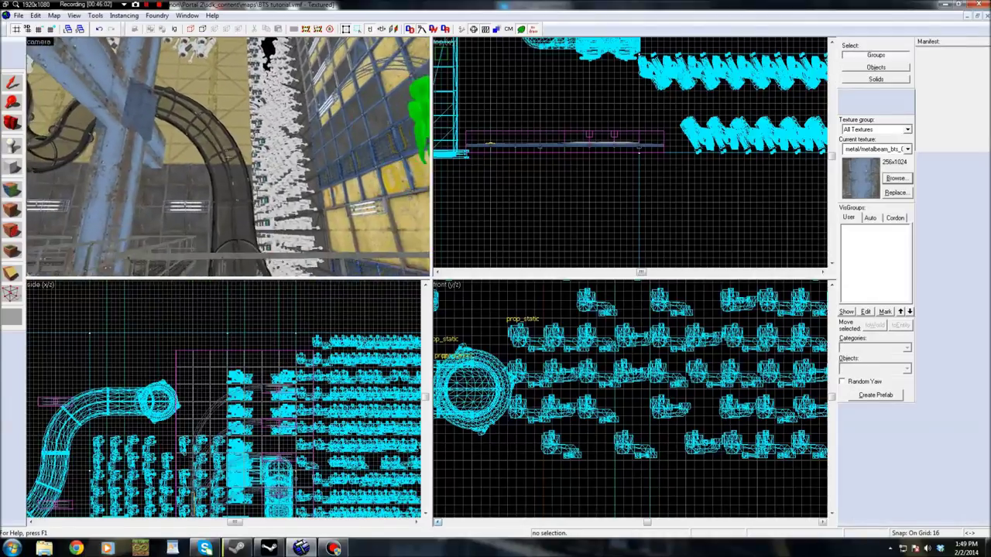
{"action": "key", "text": "s"}
{"action": "key", "text": "w"}
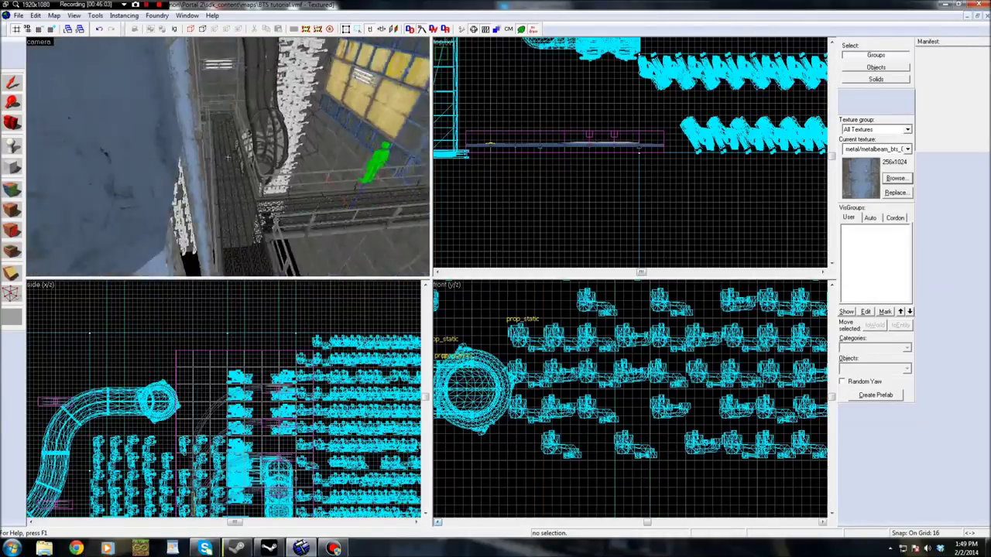
{"action": "key", "text": "w"}
{"action": "key", "text": "w"}
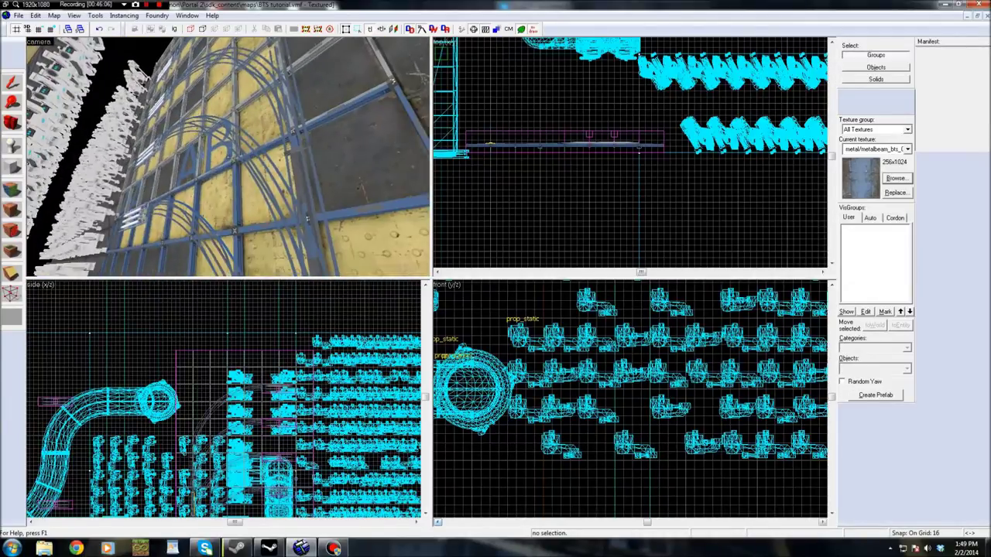
Copy the wall module 48 units in front of the original in the top view
{"action": "left_click", "coordinate": [228, 157]}
{"action": "scroll", "coordinate": [689, 240], "scroll_direction": "down", "scroll_amount": 3}
{"action": "scroll", "coordinate": [608, 181], "scroll_direction": "up", "scroll_amount": 3}
{"action": "left_click_drag", "start_coordinate": [675, 193], "coordinate": [675, 175]}
Change the copied wall module's class from func_instance to env_projectedtexture and apply it
{"action": "left_click", "coordinate": [253, 204]}
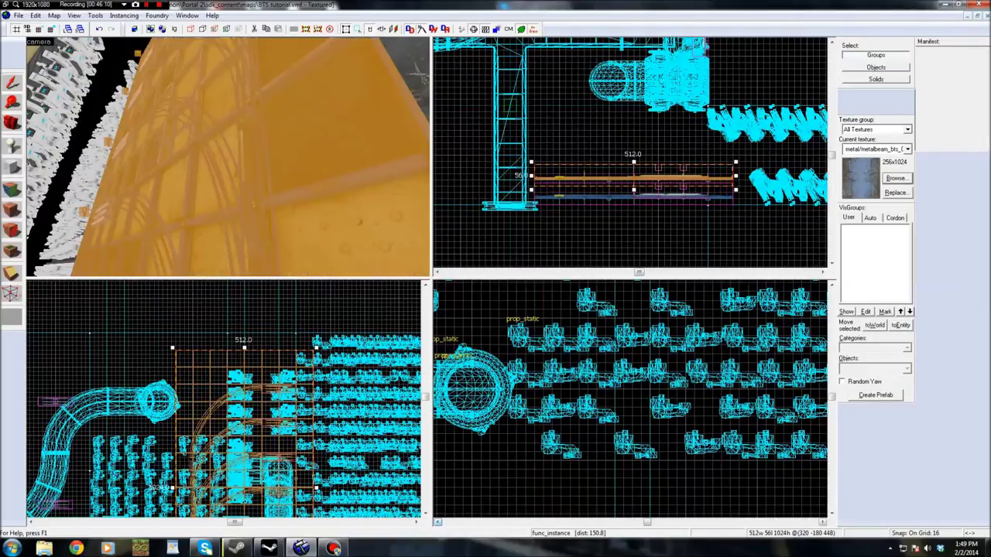
{"action": "key", "text": "alt+Return"}
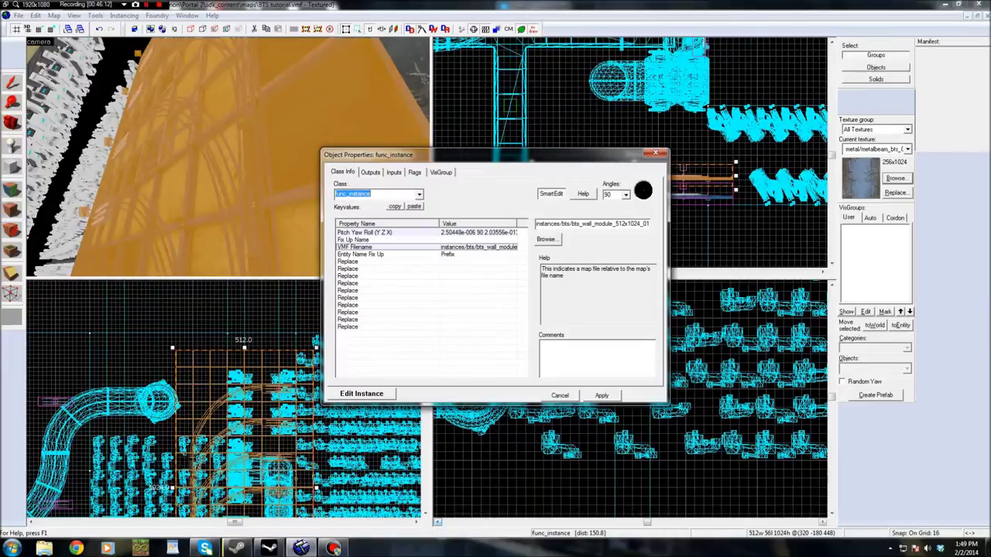
{"action": "type", "text": "pro"}
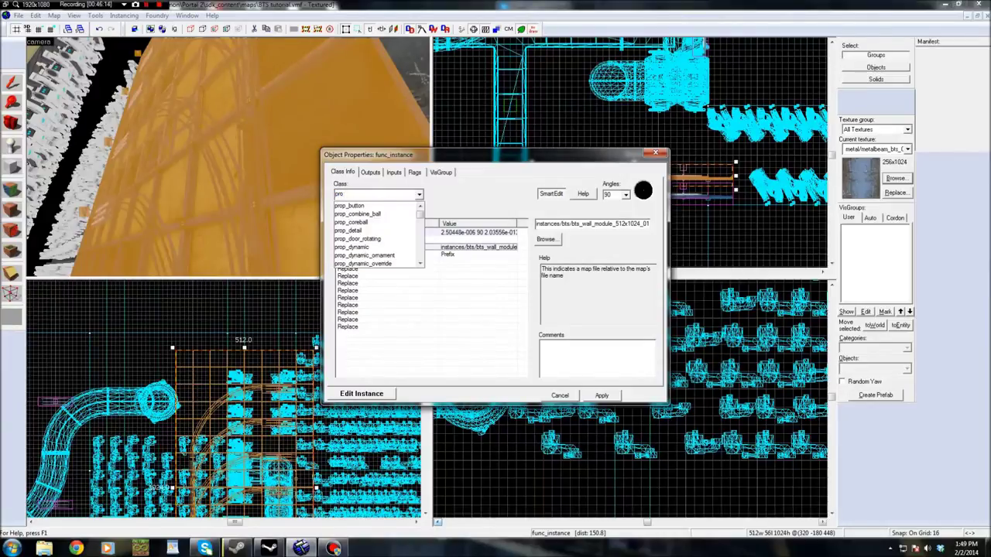
{"action": "type", "text": "jecte"}
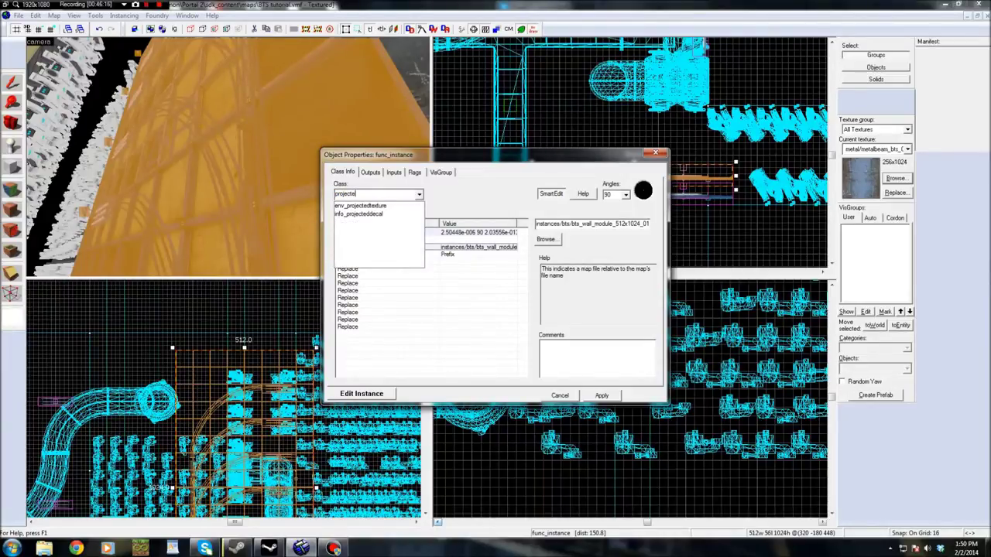
{"action": "key", "text": "Return"}
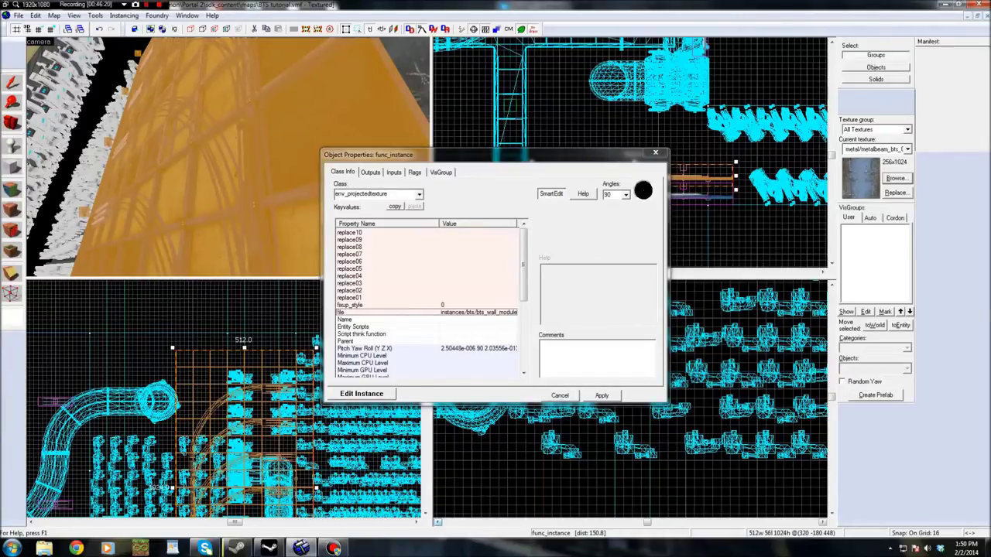
{"action": "key", "text": "Return"}
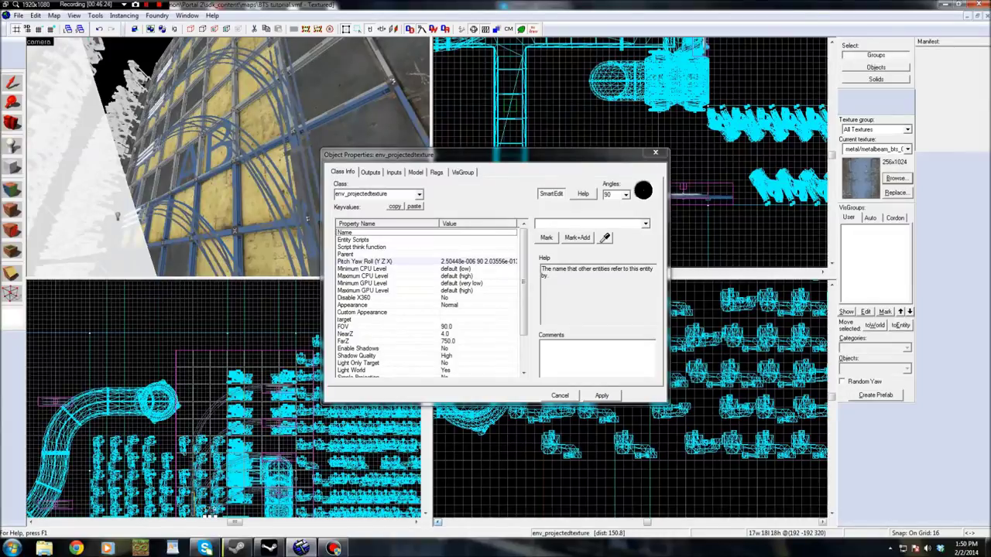
Examine the projected texture's light cone and direction against the wall in the 3D view, and open the entity's flags
{"action": "key", "text": "z"}
{"action": "key", "text": "w"}
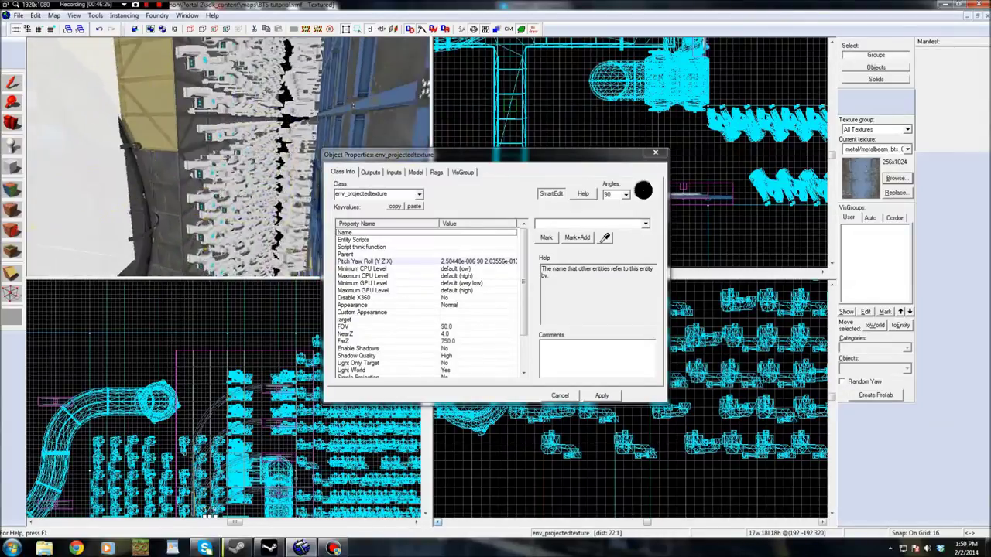
{"action": "key", "text": "w"}
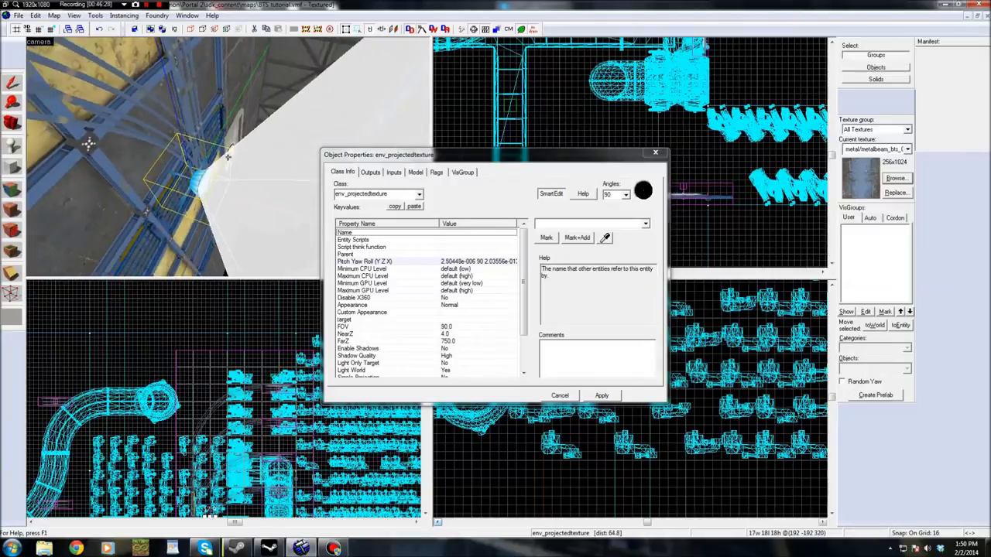
{"action": "key", "text": "w"}
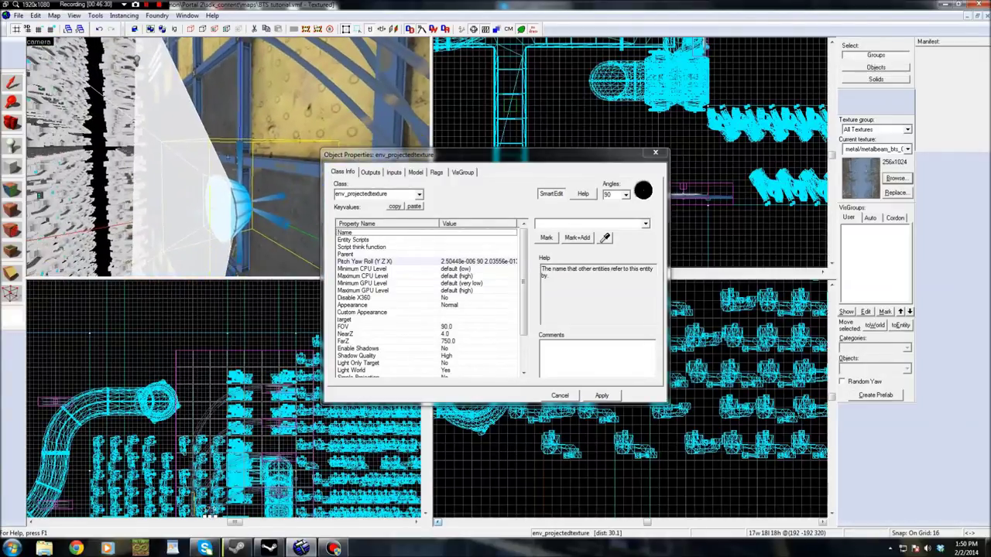
{"action": "key", "text": "s"}
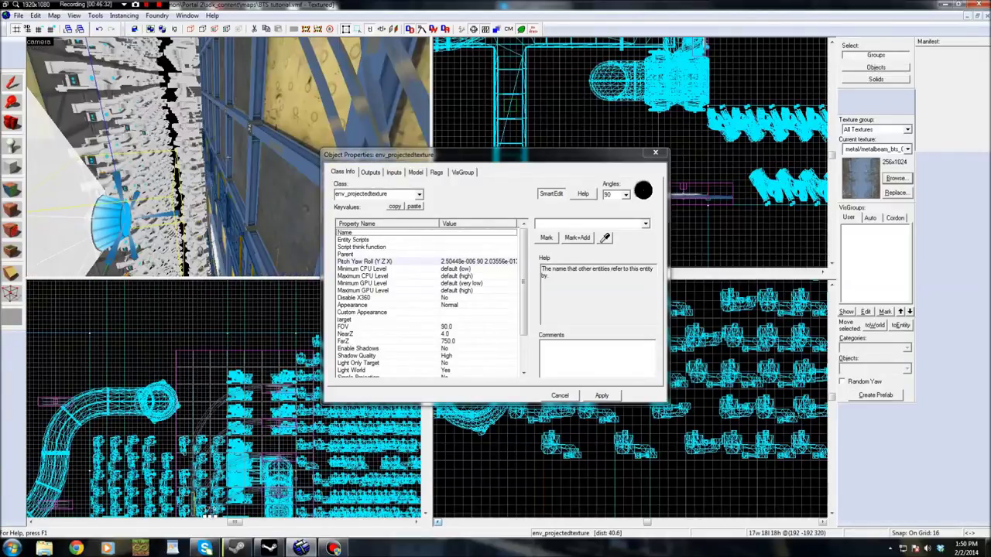
{"action": "key", "text": "w"}
{"action": "key", "text": "s"}
{"action": "key", "text": "z"}
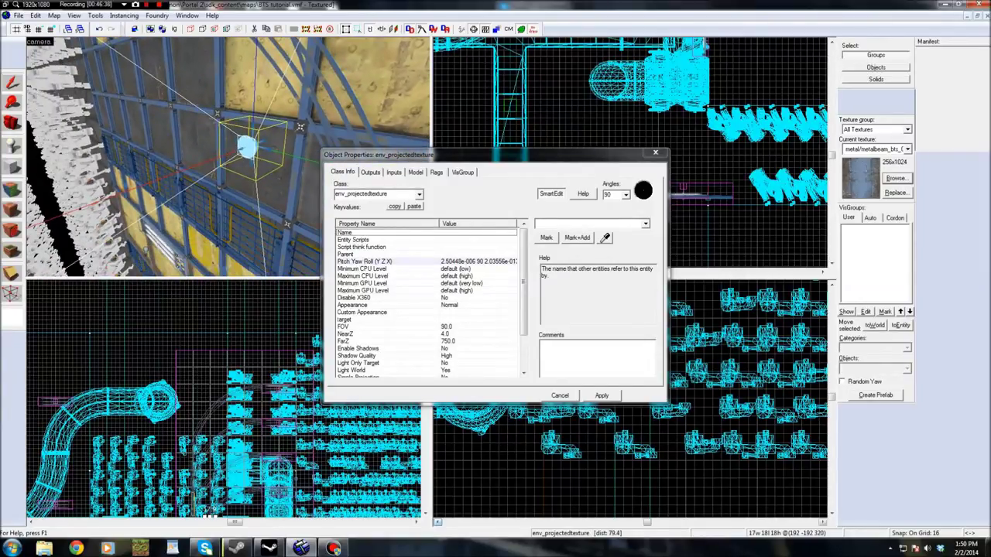
{"action": "left_click", "coordinate": [436, 172]}
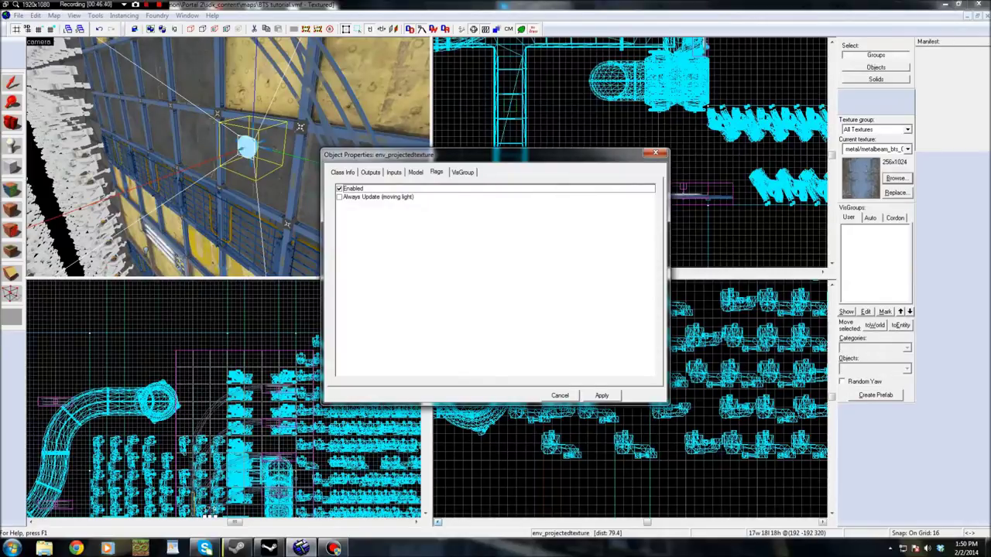
Turn on the projected texture's Always Update flag, set Enable Shadows to Yes and apply the properties
{"action": "left_click", "coordinate": [339, 197]}
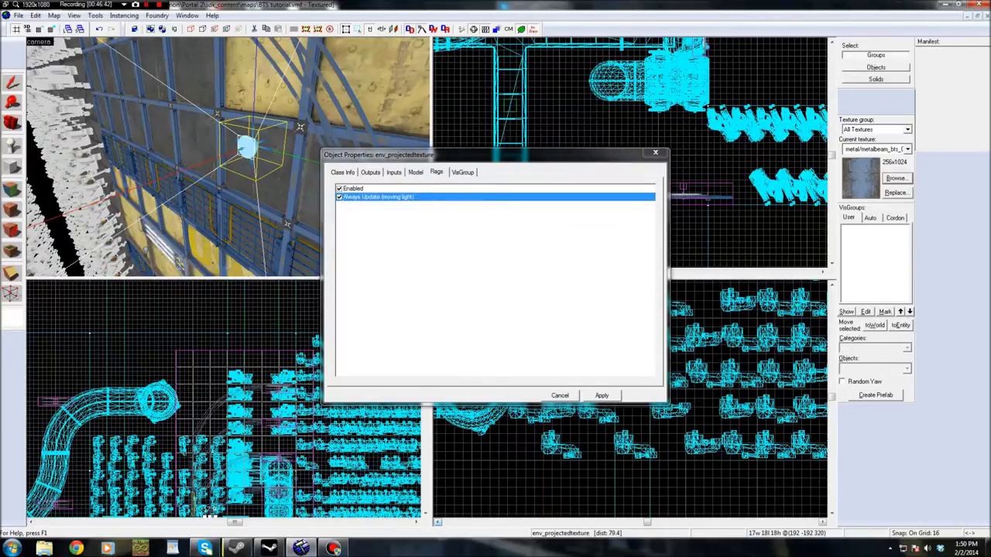
{"action": "left_click", "coordinate": [343, 173]}
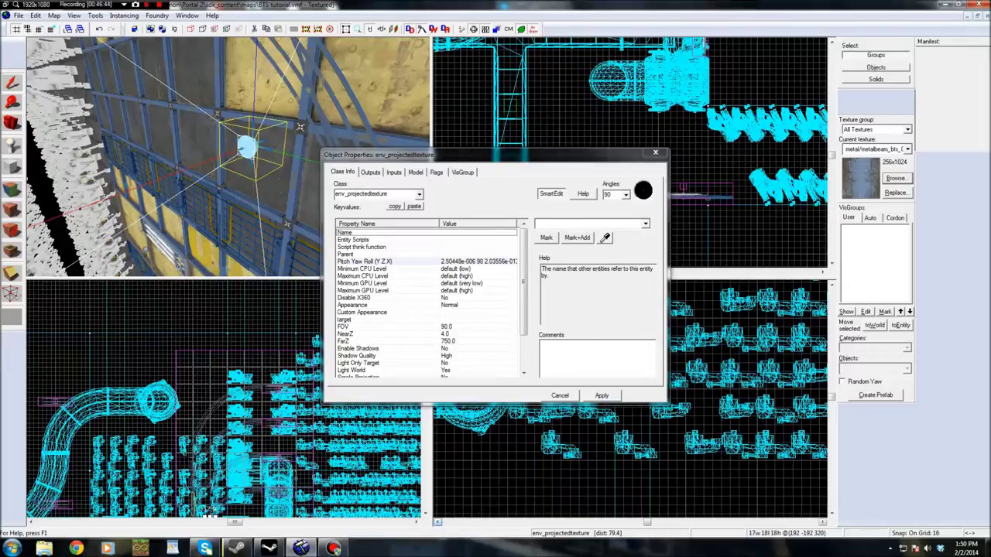
{"action": "left_click_drag", "start_coordinate": [524, 291], "coordinate": [523, 325]}
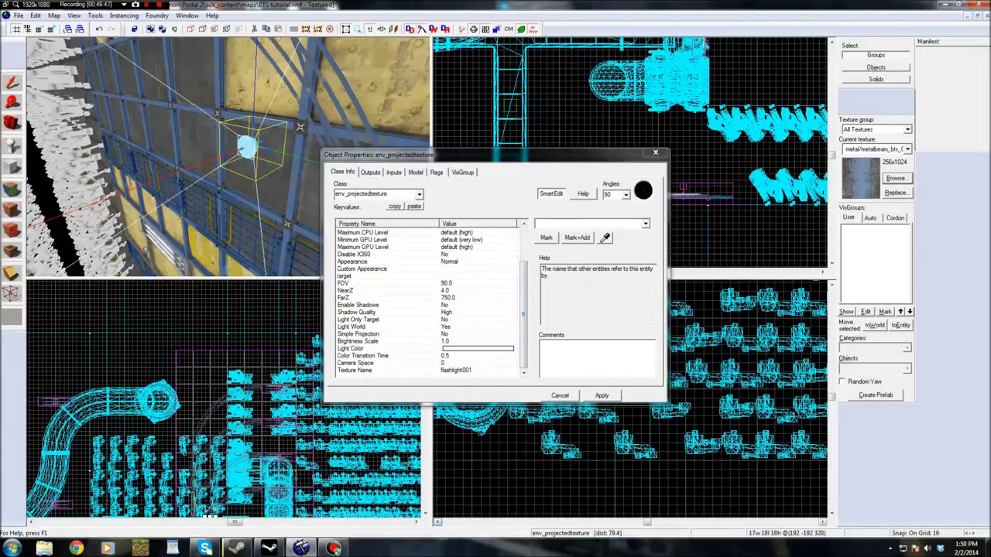
{"action": "left_click", "coordinate": [358, 305]}
{"action": "left_click", "coordinate": [646, 224]}
{"action": "left_click", "coordinate": [619, 239]}
{"action": "left_click", "coordinate": [602, 395]}
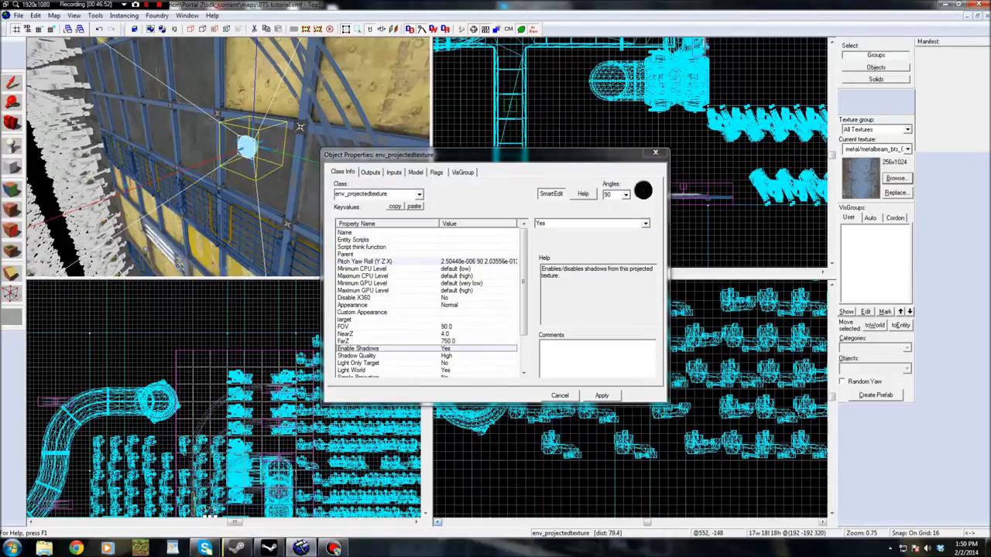
{"action": "left_click", "coordinate": [656, 153]}
Move the projected texture farther out from the wall in the top view and deselect it
{"action": "scroll", "coordinate": [715, 212], "scroll_direction": "down", "scroll_amount": 5}
{"action": "scroll", "coordinate": [726, 220], "scroll_direction": "down", "scroll_amount": 1}
{"action": "scroll", "coordinate": [680, 196], "scroll_direction": "up", "scroll_amount": 7}
{"action": "left_click_drag", "start_coordinate": [672, 210], "coordinate": [694, 195]}
{"action": "key", "text": "z"}
{"action": "key", "text": "w"}
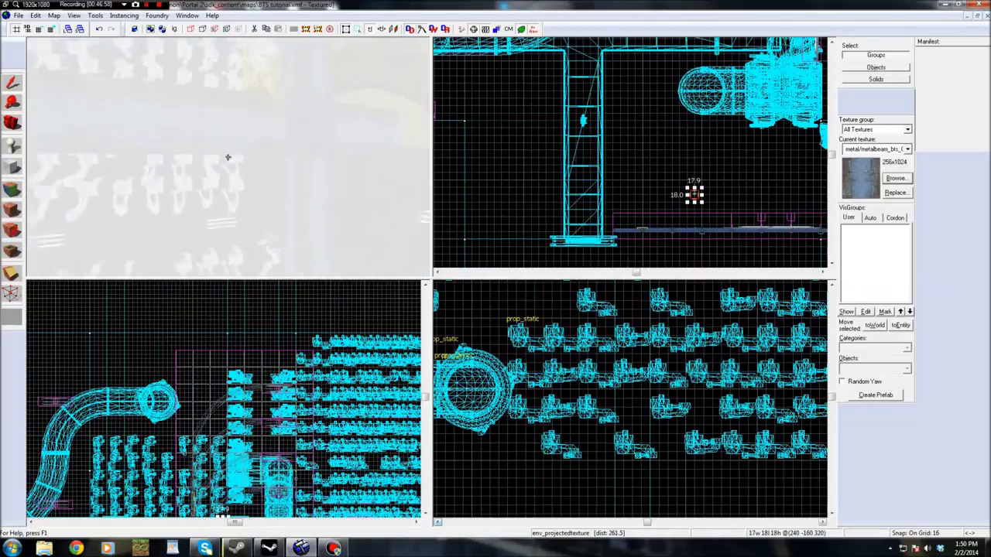
{"action": "key", "text": "Escape"}
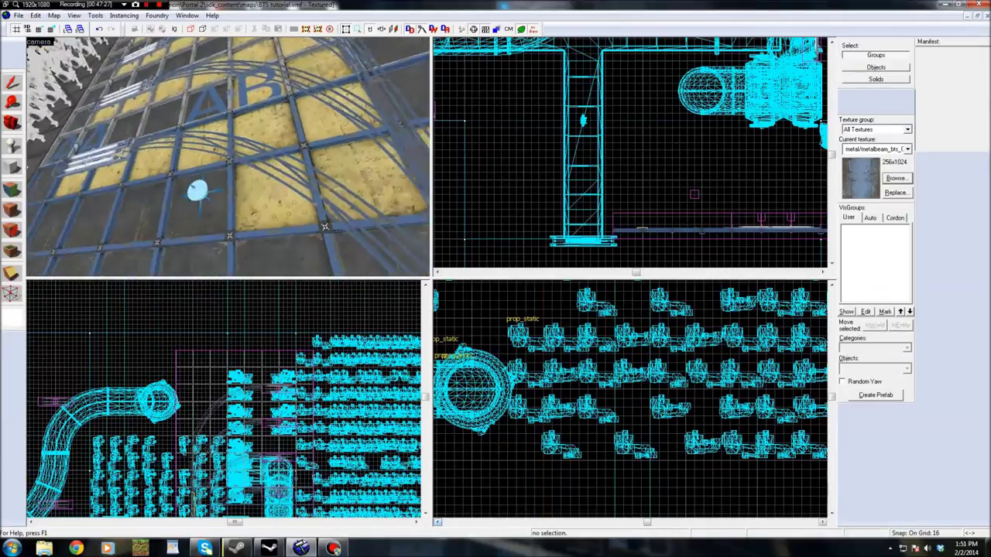
Move the projected texture into the open space beside the catwalk and lower it to a height of about -128
{"action": "left_click", "coordinate": [695, 194]}
{"action": "scroll", "coordinate": [671, 199], "scroll_direction": "down", "scroll_amount": 9}
{"action": "scroll", "coordinate": [671, 202], "scroll_direction": "up", "scroll_amount": 6}
{"action": "left_click_drag", "start_coordinate": [672, 202], "coordinate": [573, 151]}
{"action": "scroll", "coordinate": [563, 341], "scroll_direction": "down", "scroll_amount": 10}
{"action": "scroll", "coordinate": [562, 333], "scroll_direction": "up", "scroll_amount": 4}
{"action": "scroll", "coordinate": [588, 306], "scroll_direction": "up", "scroll_amount": 10}
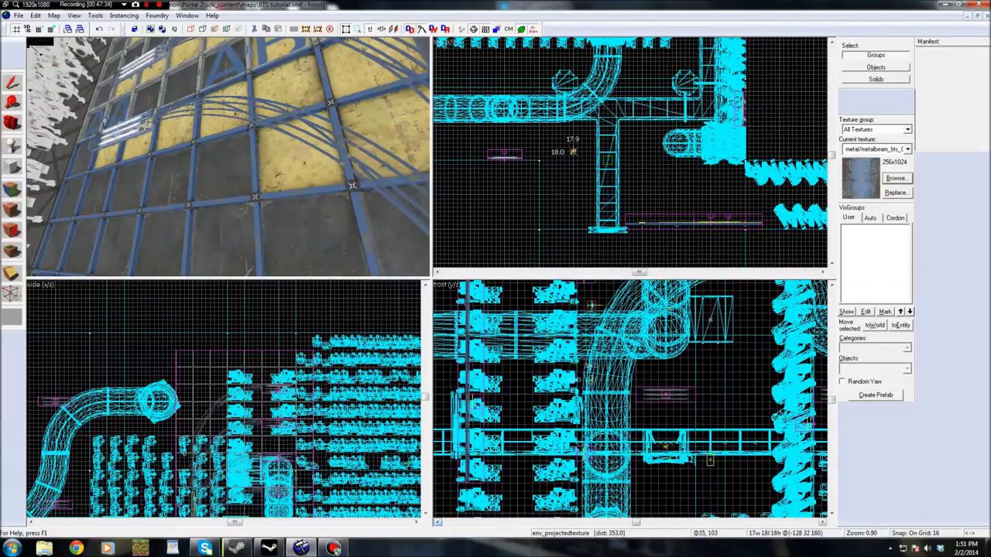
{"action": "key", "text": "z"}
{"action": "key", "text": "w"}
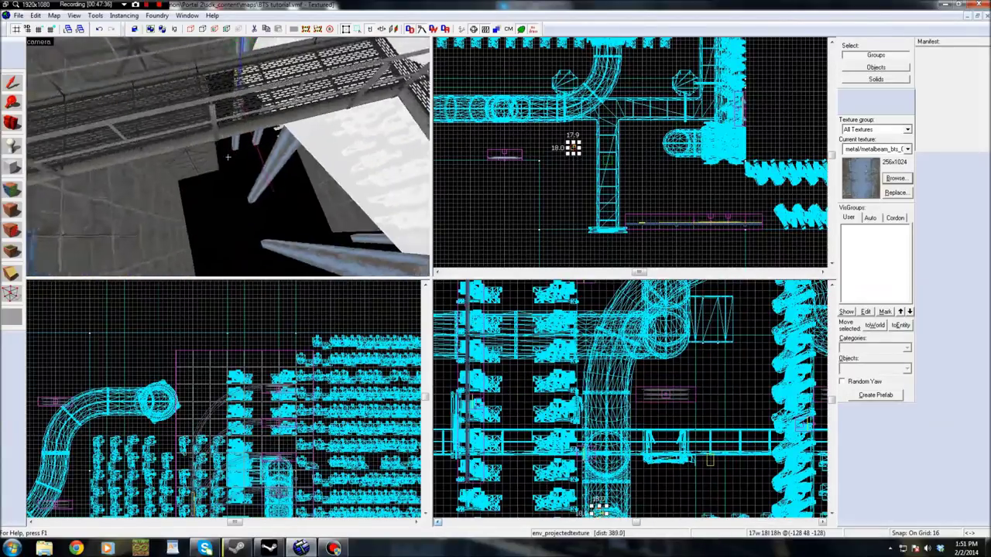
{"action": "key", "text": "z"}
{"action": "scroll", "coordinate": [591, 396], "scroll_direction": "down", "scroll_amount": 4}
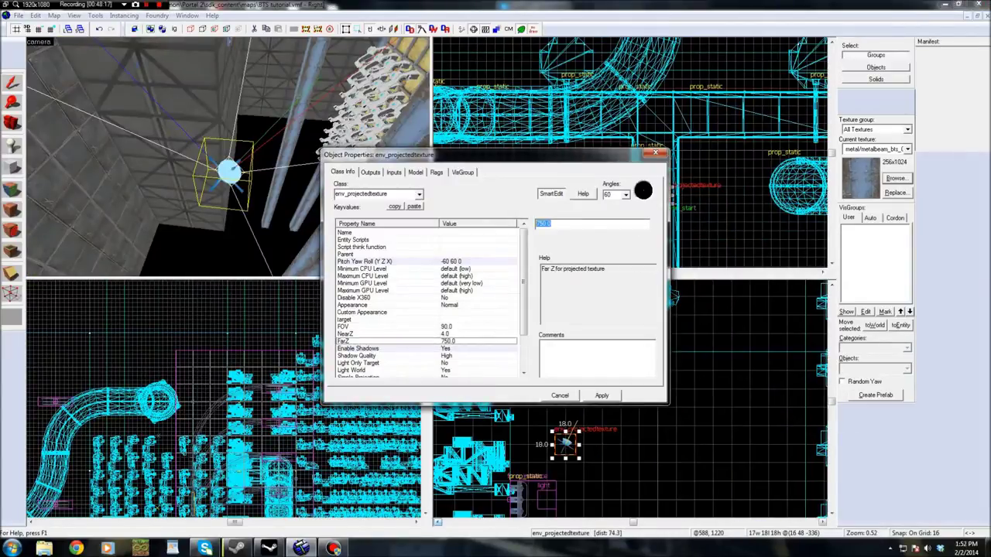
Set the projected texture's FarZ to 1500, checking in the 3D view how far the light has to reach
{"action": "type", "text": "1000"}
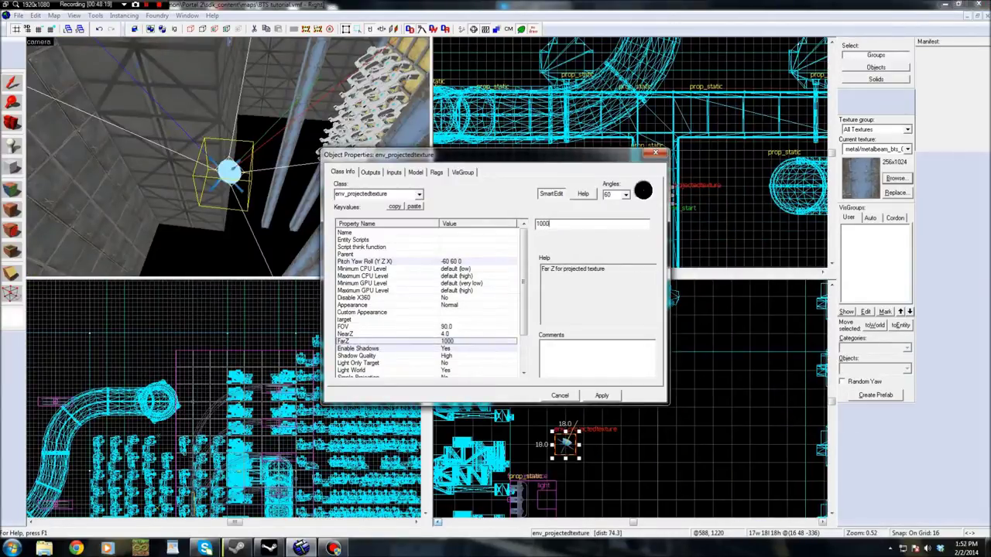
{"action": "type", "text": "zww"}
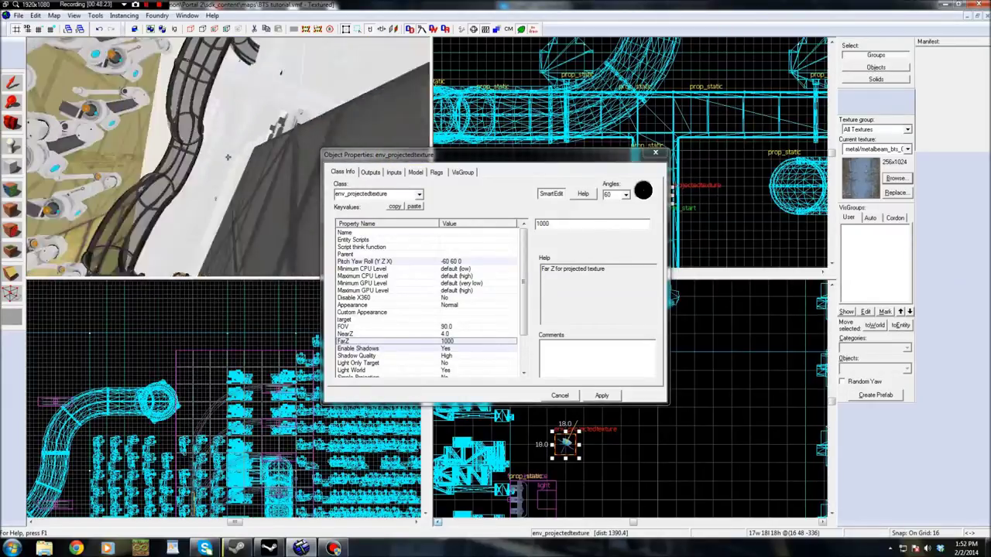
{"action": "type", "text": "w"}
{"action": "left_click", "coordinate": [550, 224]}
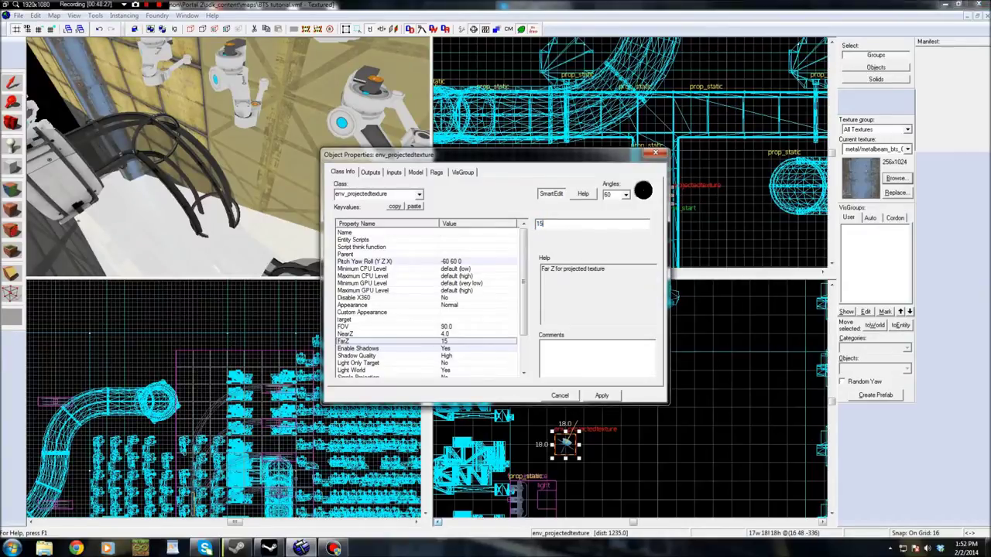
{"action": "key", "text": "z"}
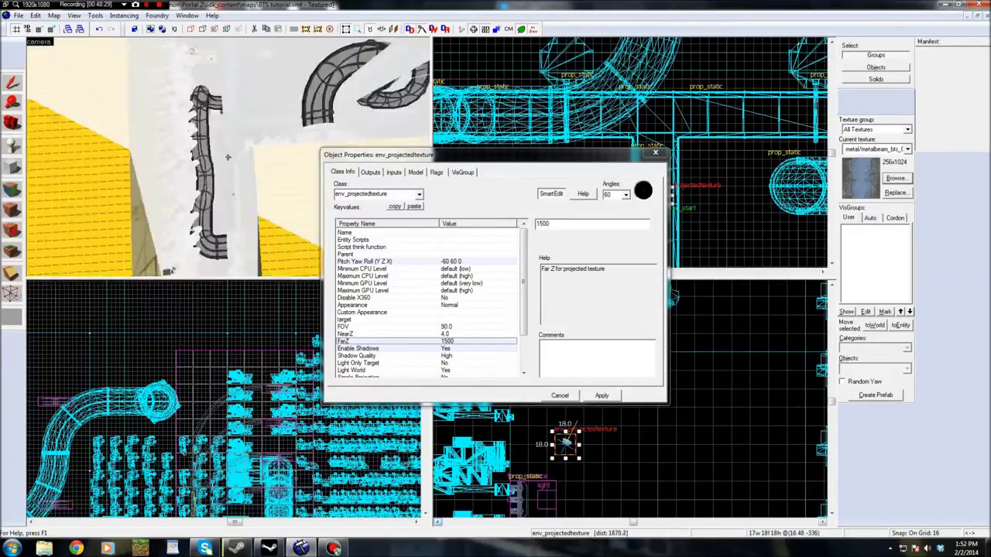
{"action": "key", "text": "w"}
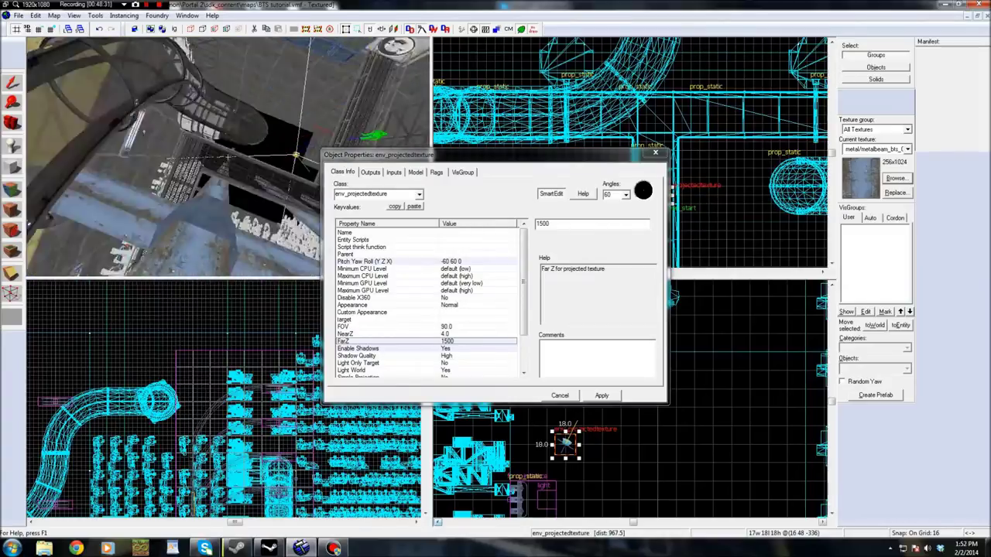
{"action": "key", "text": "w"}
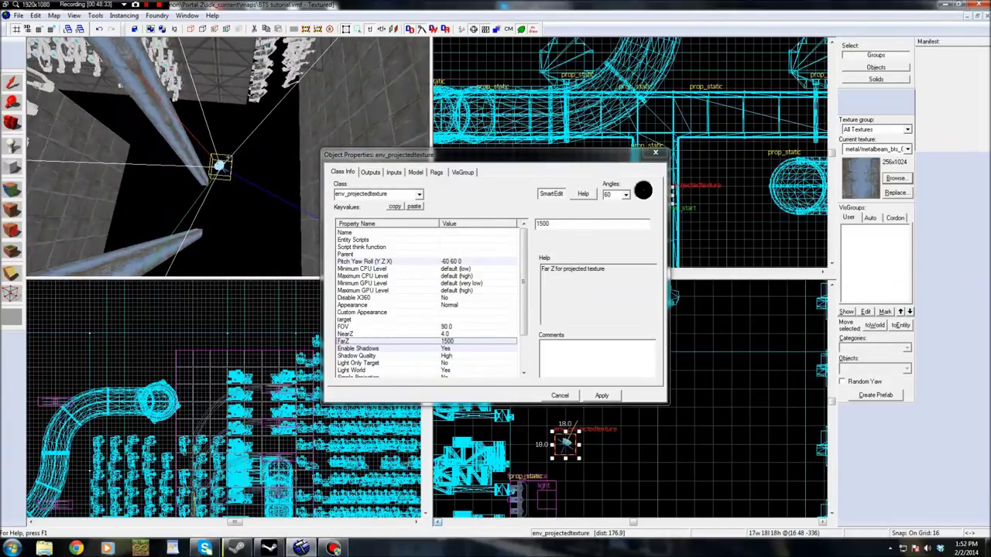
{"action": "key", "text": "z"}
Set the projected texture's Brightness Scale to 4, apply the properties and deselect the entity
{"action": "left_click_drag", "start_coordinate": [524, 285], "coordinate": [524, 319]}
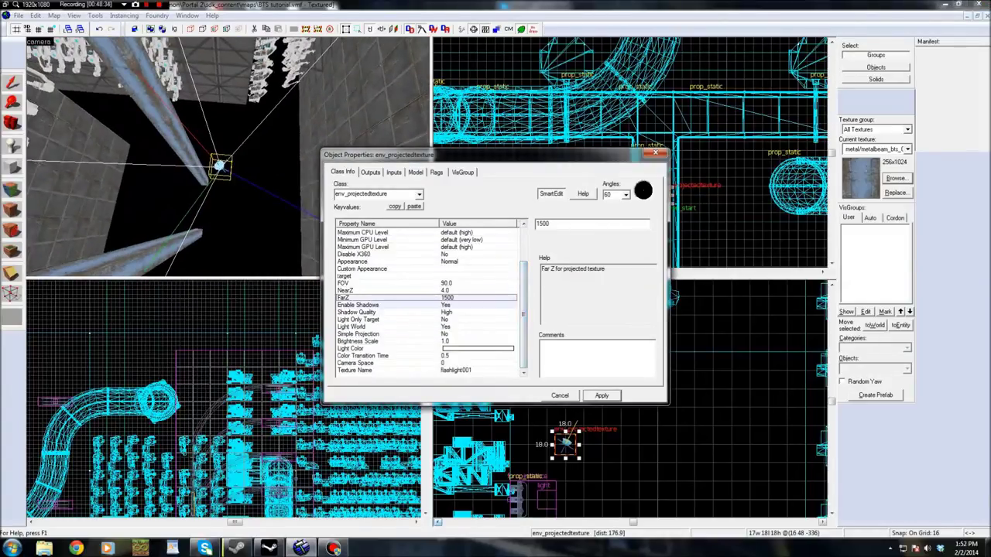
{"action": "left_click", "coordinate": [372, 341]}
{"action": "double_click", "coordinate": [542, 224]}
{"action": "type", "text": "4"}
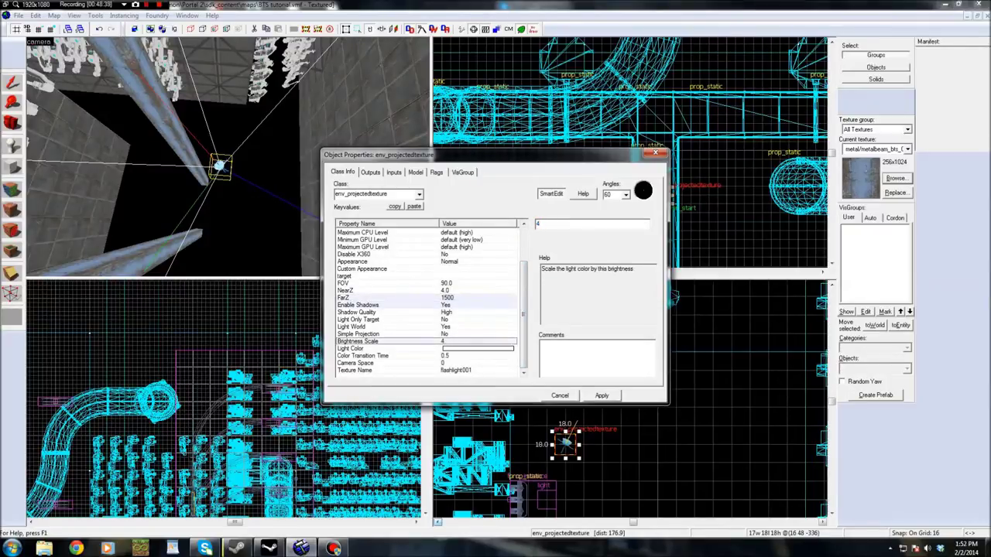
{"action": "left_click", "coordinate": [601, 395]}
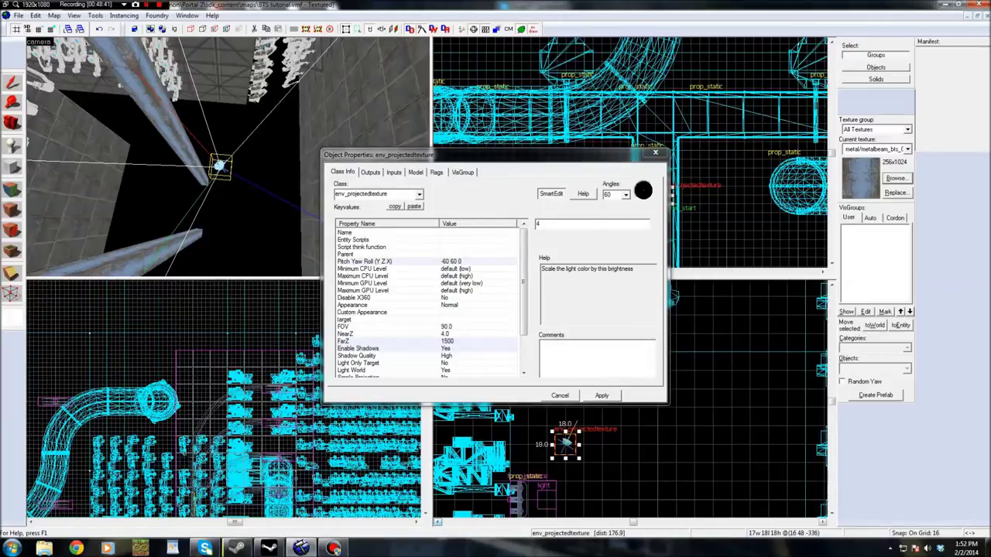
{"action": "key", "text": "Escape"}
{"action": "left_click", "coordinate": [655, 153]}
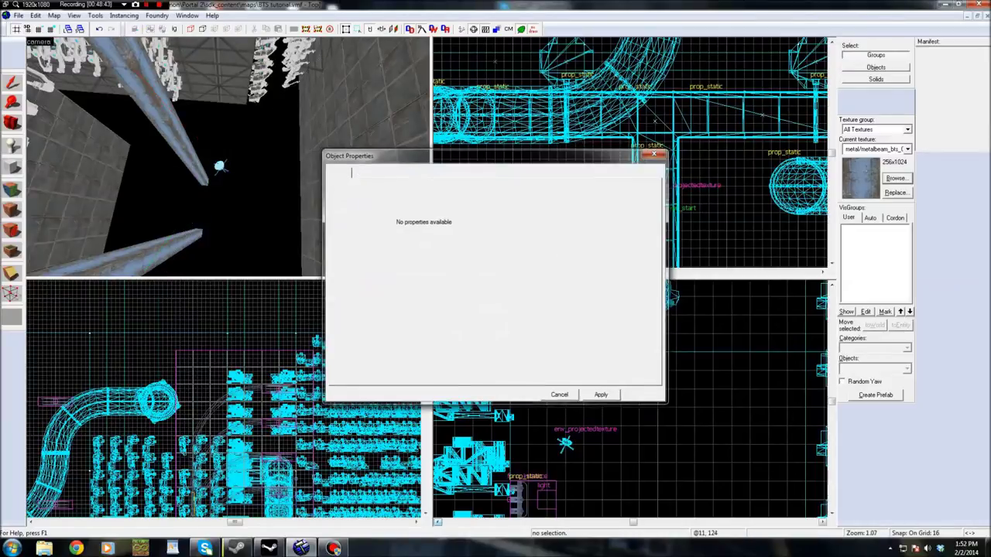
Place a prop_static entity on the horizontal metal beam between two vertical beams in the 3D view
{"action": "key", "text": "z"}
{"action": "key", "text": "w"}
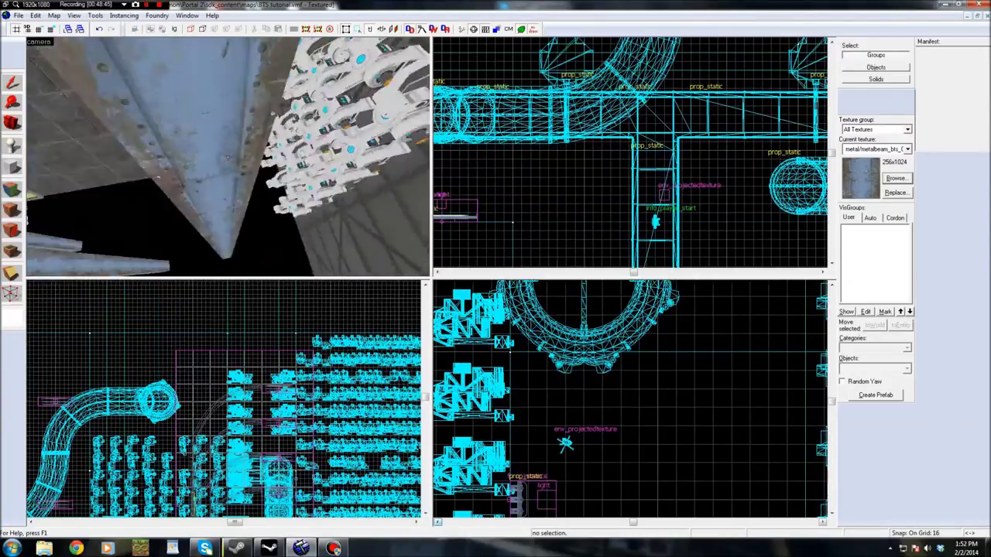
{"action": "key", "text": "s"}
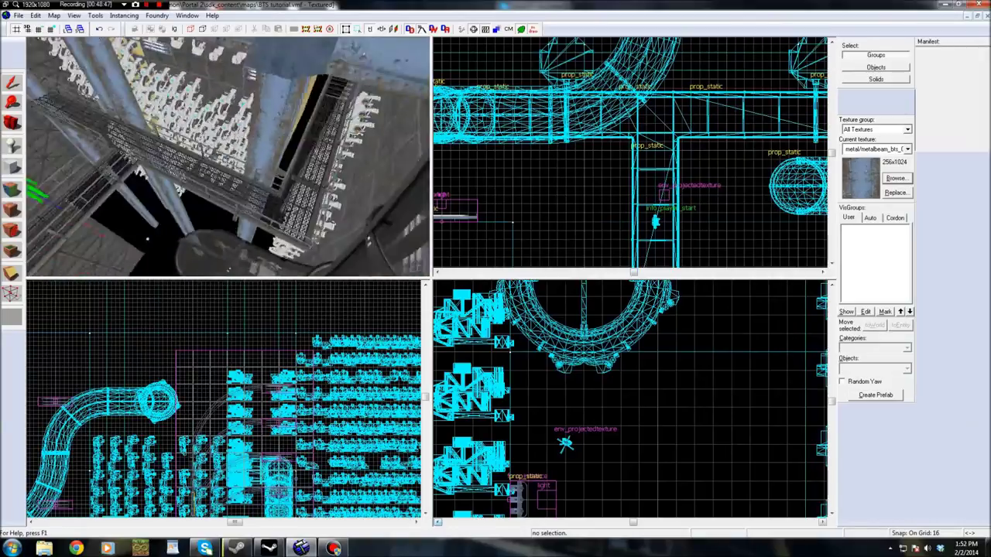
{"action": "key", "text": "w"}
{"action": "key", "text": "w"}
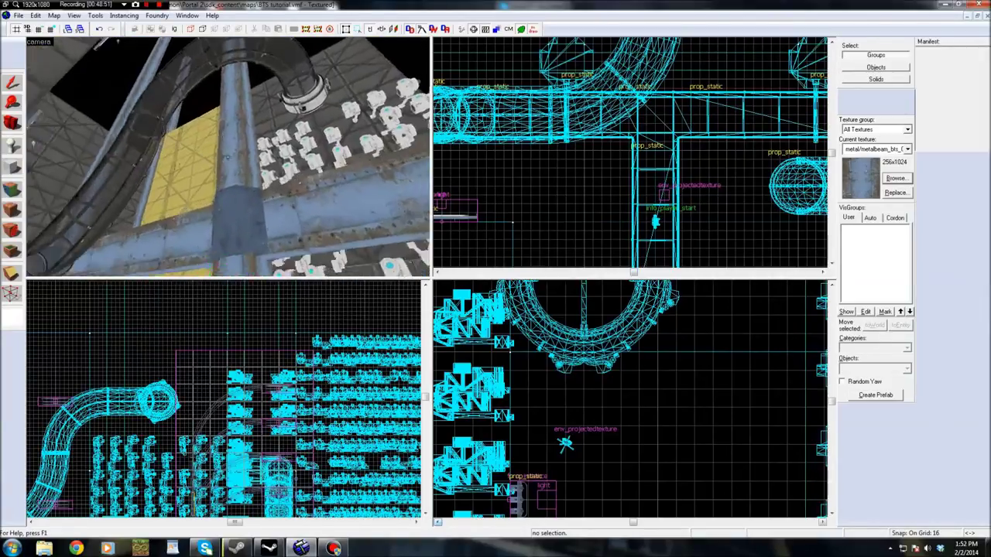
{"action": "key", "text": "w"}
{"action": "key", "text": "z"}
{"action": "left_click", "coordinate": [12, 144]}
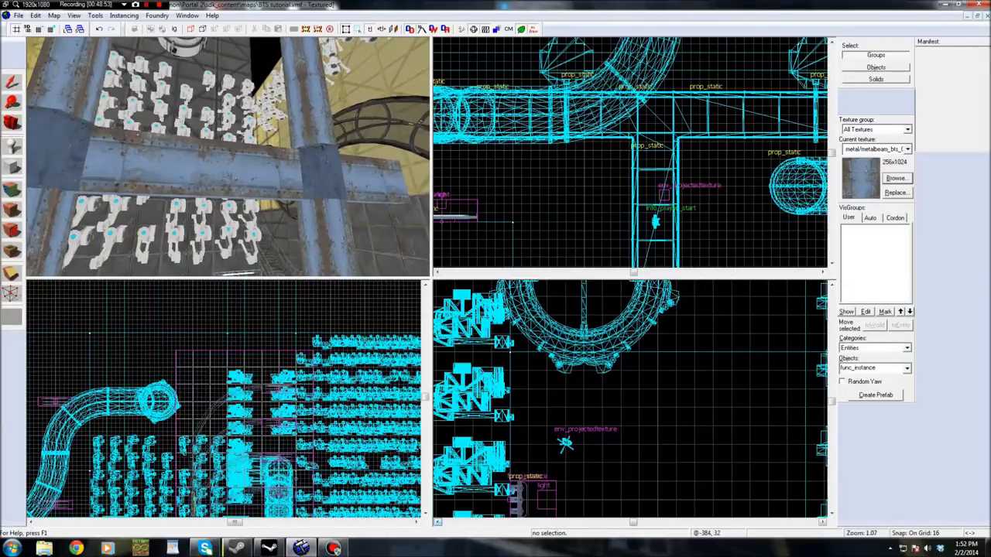
{"action": "double_click", "coordinate": [858, 369]}
{"action": "type", "text": "stat"}
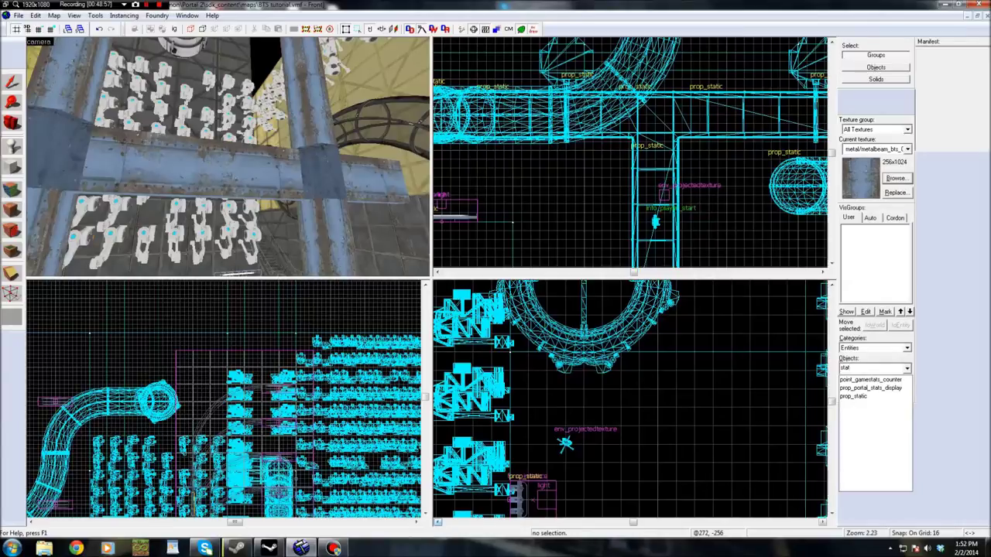
{"action": "left_click", "coordinate": [854, 396]}
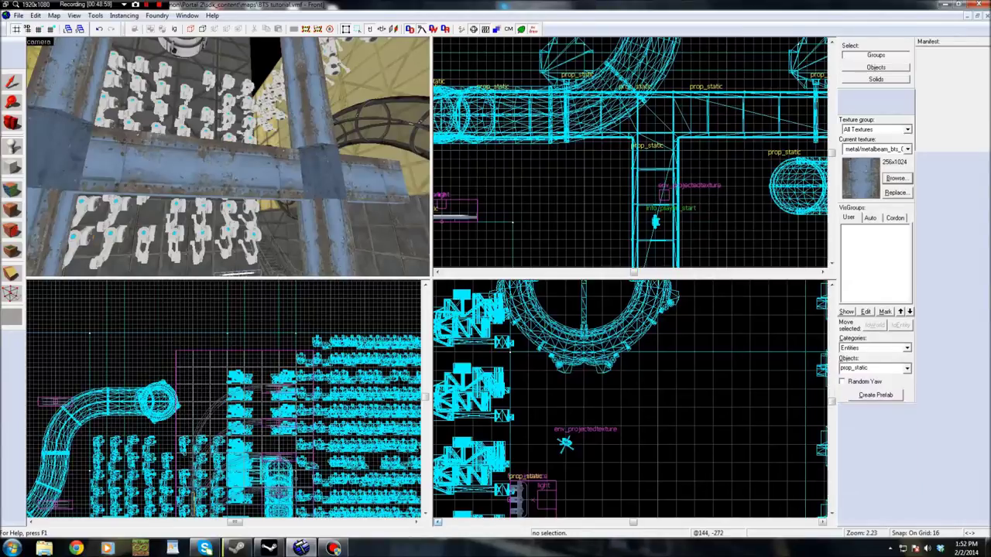
{"action": "left_click", "coordinate": [236, 173]}
{"action": "left_click", "coordinate": [12, 81]}
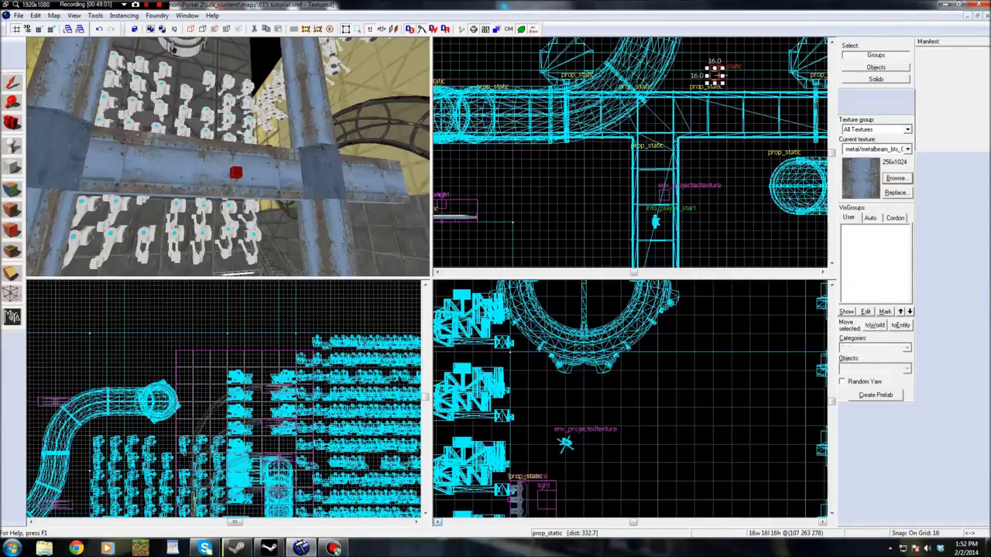
Browse for the new prop_static's World Model and filter the model list by "truss"
{"action": "key", "text": "alt+Return"}
{"action": "left_click", "coordinate": [354, 312]}
{"action": "left_click", "coordinate": [547, 239]}
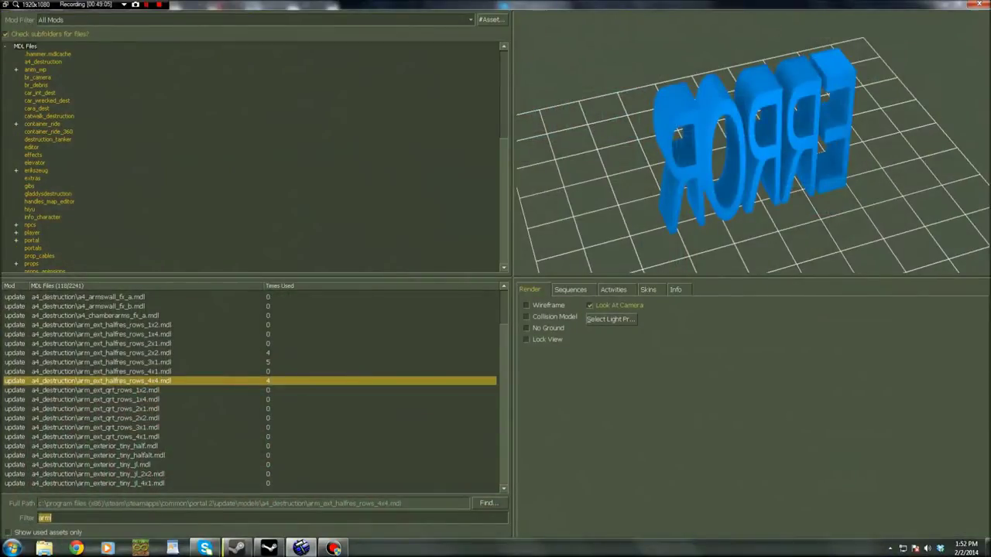
{"action": "type", "text": "truss"}
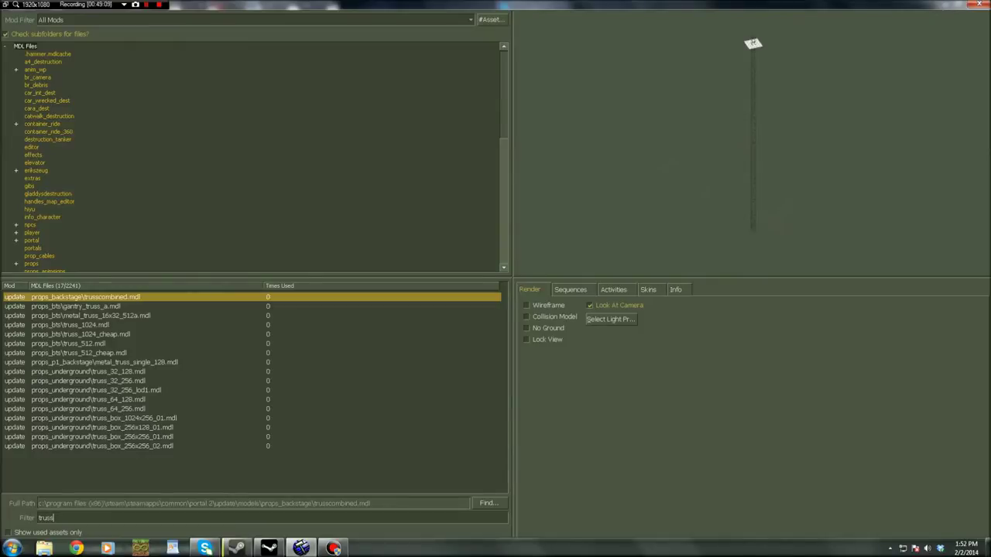
Preview the truss models and assign props_bts/truss_1024_cheap.mdl as the prop's World Model
{"action": "left_click", "coordinate": [76, 307]}
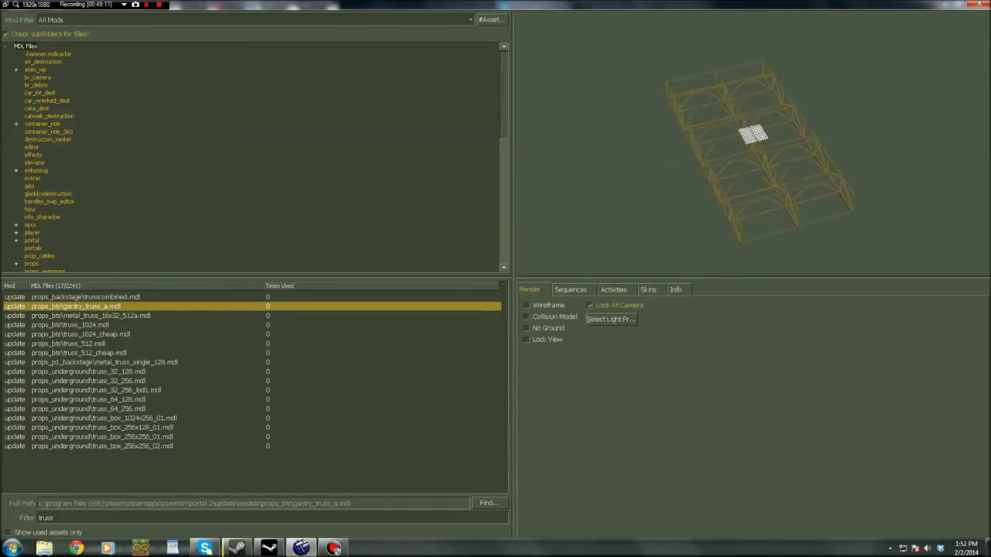
{"action": "left_click", "coordinate": [86, 298]}
{"action": "left_click", "coordinate": [76, 306]}
{"action": "left_click", "coordinate": [76, 316]}
{"action": "left_click", "coordinate": [75, 307]}
{"action": "key", "text": "Down"}
{"action": "key", "text": "Down"}
{"action": "key", "text": "Down"}
{"action": "key", "text": "Down"}
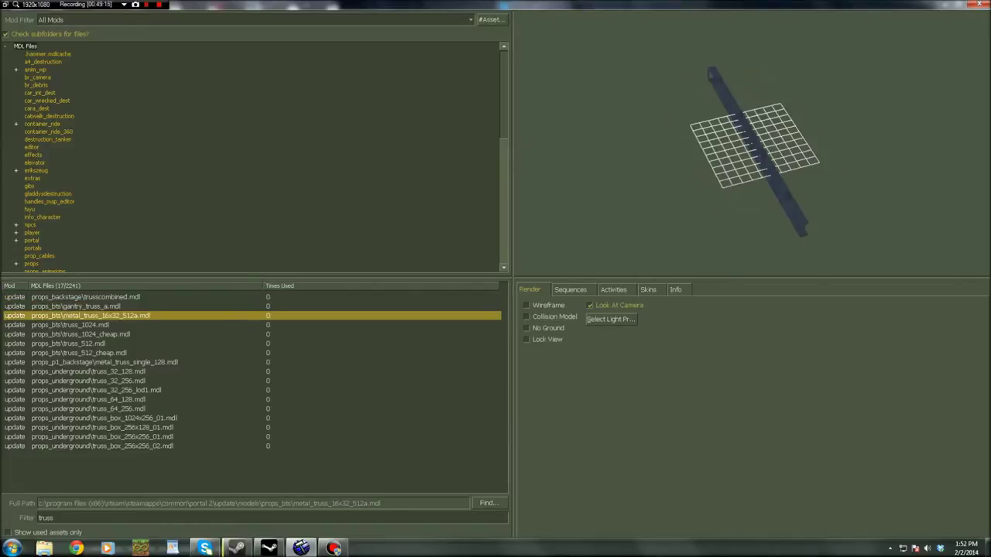
{"action": "key", "text": "Up"}
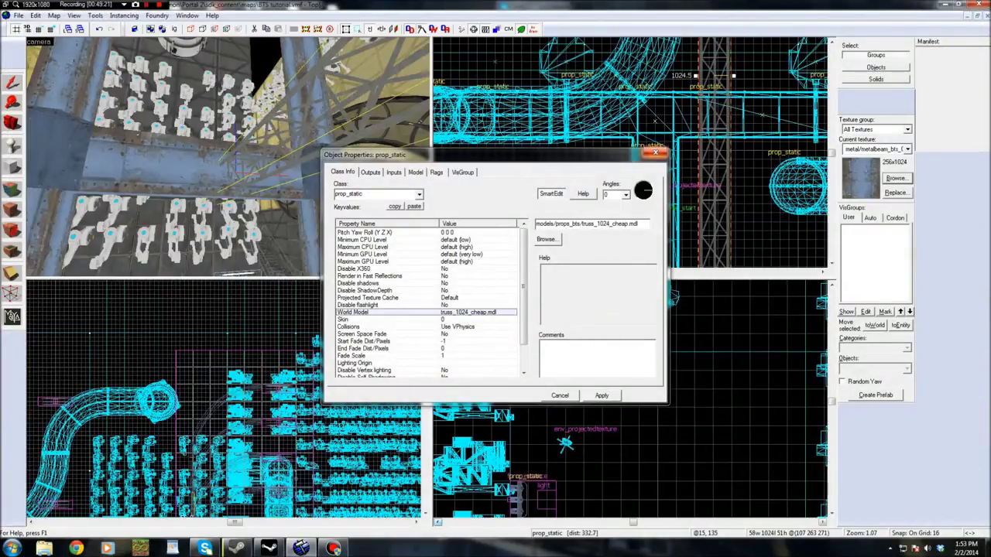
{"action": "left_click", "coordinate": [656, 153]}
Rotate the truss 90 degrees and line it up with the horizontal metal beam in the top view
{"action": "scroll", "coordinate": [690, 132], "scroll_direction": "down", "scroll_amount": 11}
{"action": "scroll", "coordinate": [699, 107], "scroll_direction": "up", "scroll_amount": 3}
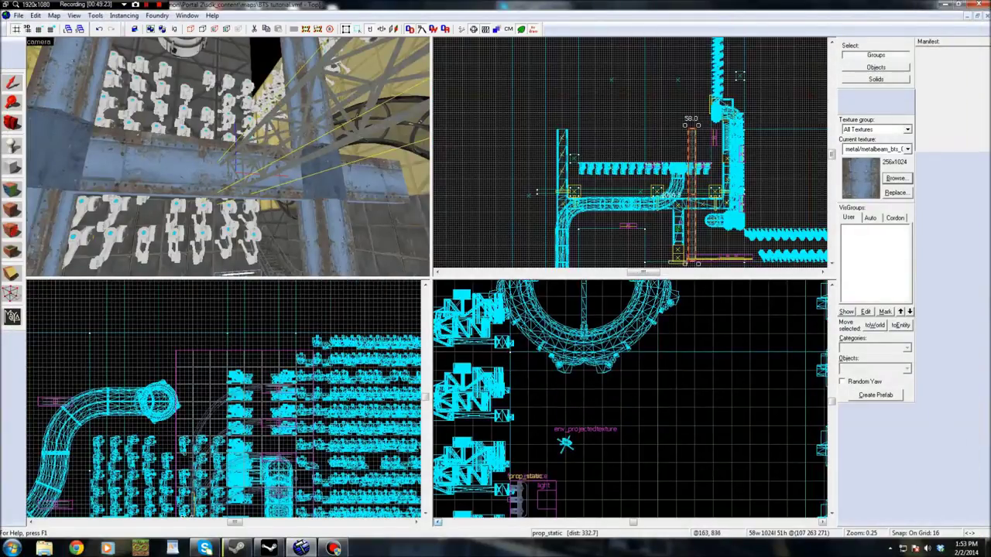
{"action": "left_click_drag", "start_coordinate": [699, 126], "coordinate": [657, 179]}
{"action": "scroll", "coordinate": [756, 203], "scroll_direction": "up", "scroll_amount": 3}
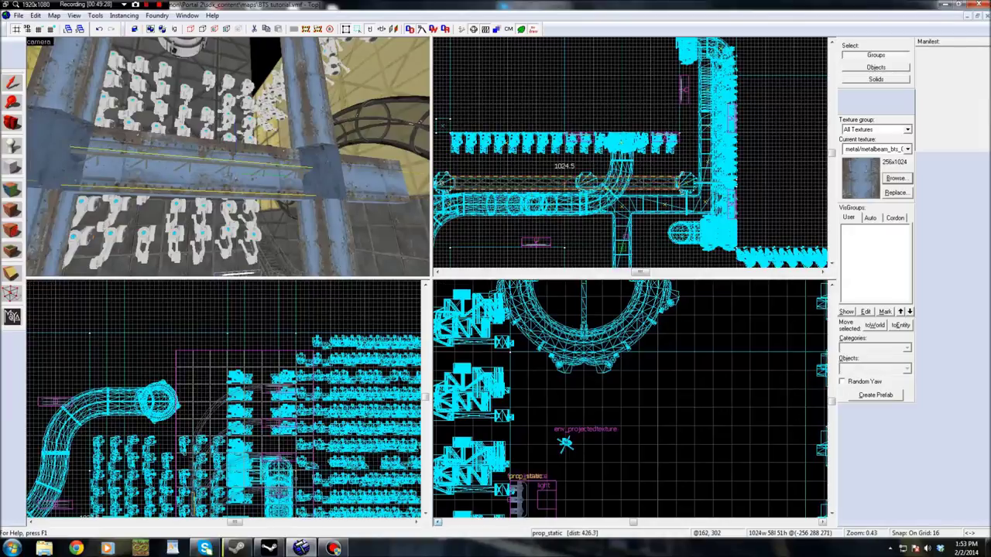
{"action": "scroll", "coordinate": [692, 393], "scroll_direction": "down", "scroll_amount": 3}
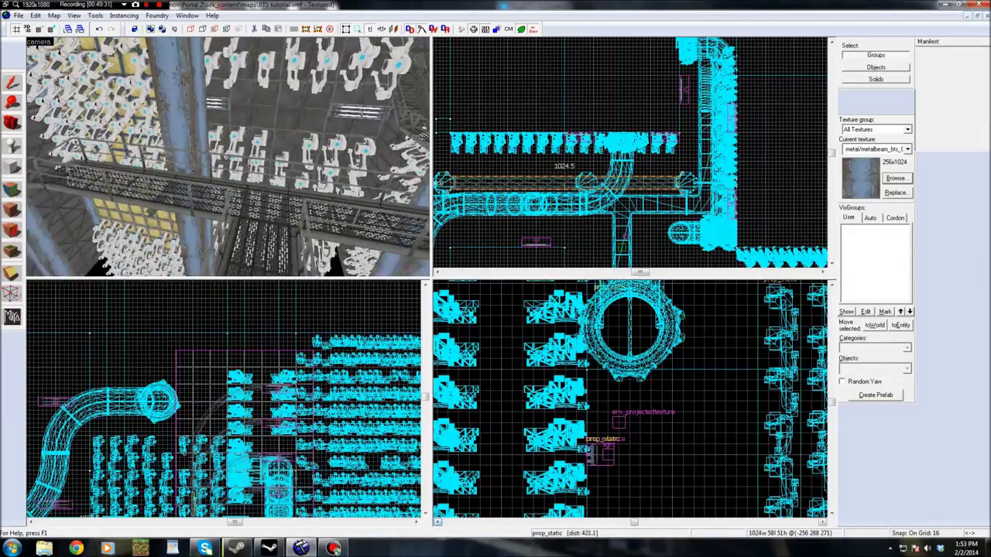
{"action": "key", "text": "z"}
{"action": "scroll", "coordinate": [593, 369], "scroll_direction": "down", "scroll_amount": 8}
{"action": "scroll", "coordinate": [637, 288], "scroll_direction": "down", "scroll_amount": 5}
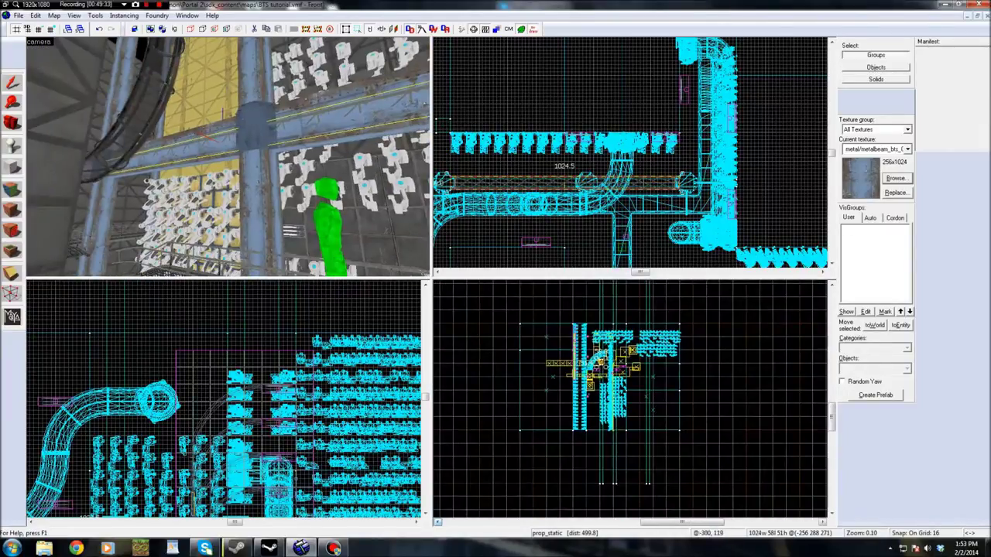
Lower the truss in the side view so it sits below the horizontal metal beam
{"action": "scroll", "coordinate": [184, 371], "scroll_direction": "down", "scroll_amount": 5}
{"action": "scroll", "coordinate": [183, 370], "scroll_direction": "up", "scroll_amount": 12}
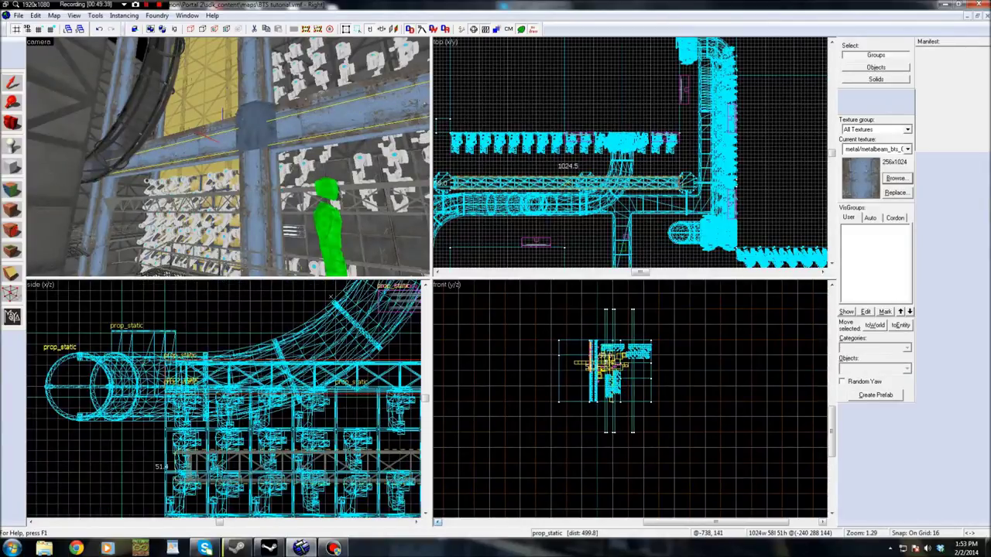
{"action": "left_click_drag", "start_coordinate": [185, 463], "coordinate": [185, 474]}
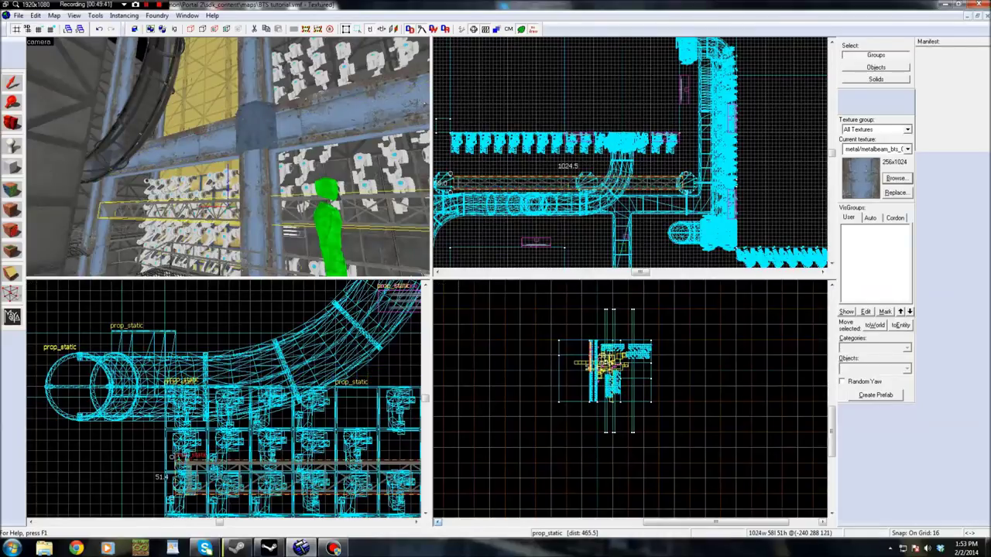
{"action": "key", "text": "z"}
{"action": "key", "text": "w"}
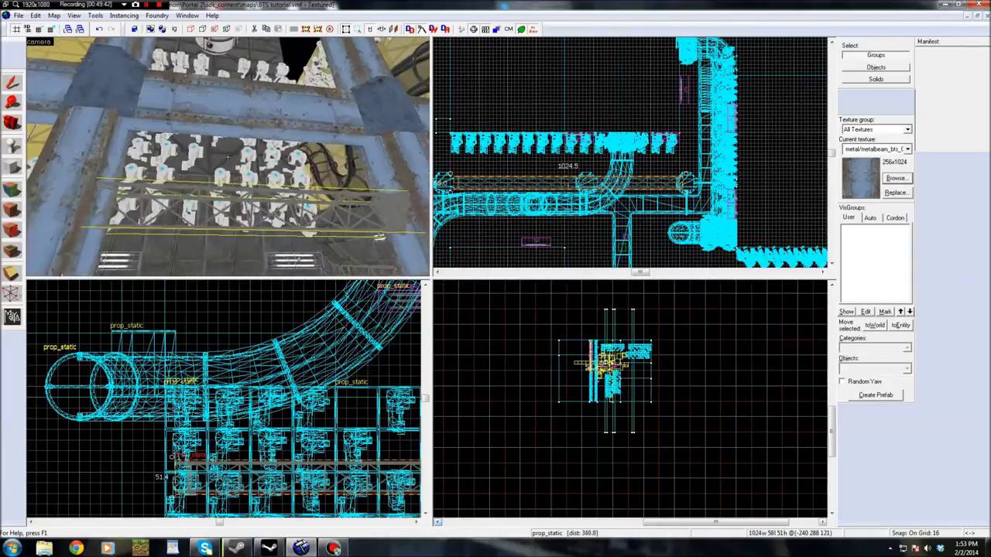
{"action": "key", "text": "w"}
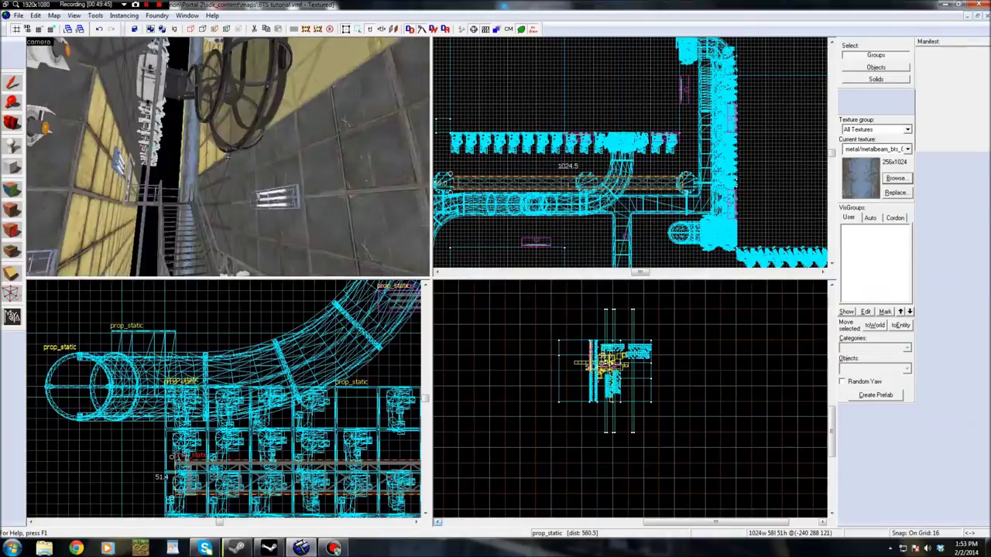
{"action": "key", "text": "a"}
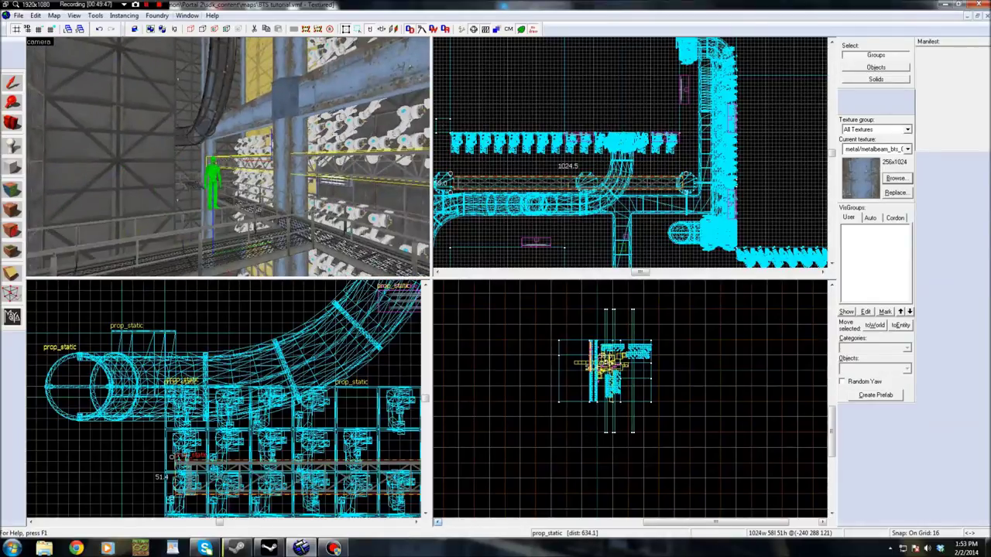
Stand a truss prop upright and place it between the wall light and the catwalk in the top view
{"action": "scroll", "coordinate": [532, 155], "scroll_direction": "down", "scroll_amount": 3}
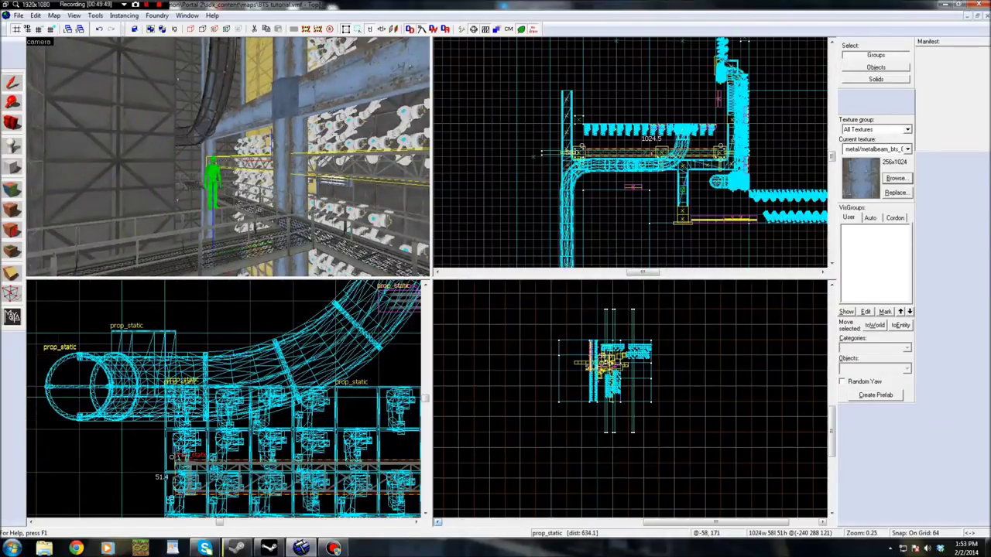
{"action": "left_click_drag", "start_coordinate": [704, 152], "coordinate": [672, 131]}
{"action": "left_click_drag", "start_coordinate": [672, 161], "coordinate": [655, 150]}
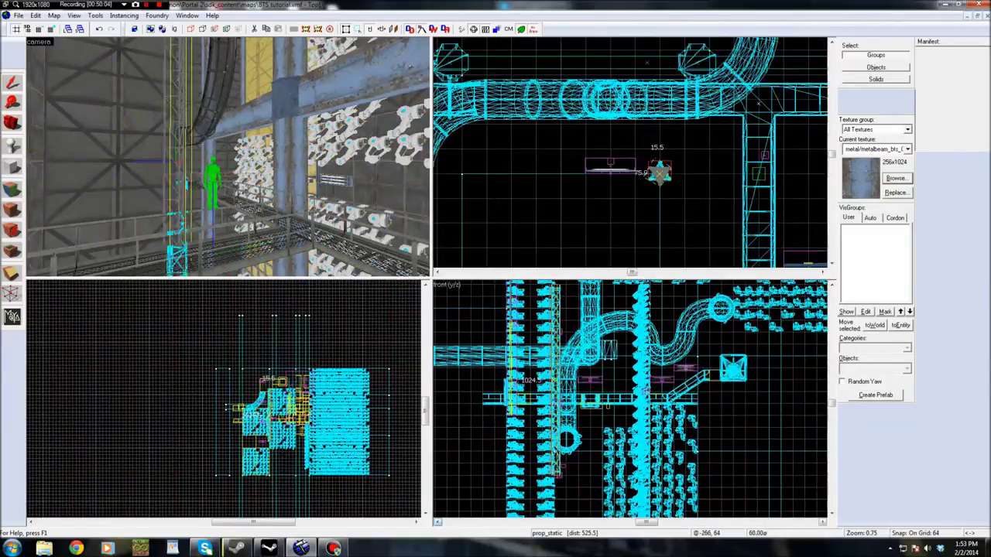
{"action": "scroll", "coordinate": [619, 177], "scroll_direction": "down", "scroll_amount": 4}
{"action": "scroll", "coordinate": [620, 147], "scroll_direction": "up", "scroll_amount": 6}
{"action": "key", "text": "Escape"}
Place a copy of the upright truss beside the far row of robotic arms in the top view
{"action": "scroll", "coordinate": [626, 186], "scroll_direction": "down", "scroll_amount": 8}
{"action": "left_click", "coordinate": [626, 192]}
{"action": "left_click_drag", "start_coordinate": [626, 192], "coordinate": [655, 71]}
{"action": "scroll", "coordinate": [657, 59], "scroll_direction": "up", "scroll_amount": 3}
Place a new prop_static entity on the yellow nodraw top of the wall brush in the 3D view
{"action": "key", "text": "z"}
{"action": "key", "text": "w"}
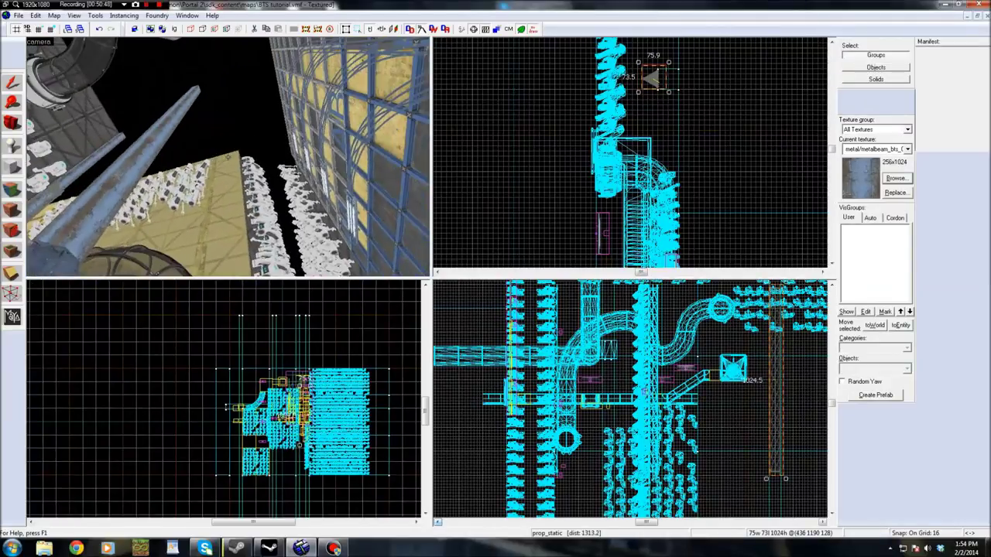
{"action": "key", "text": "w"}
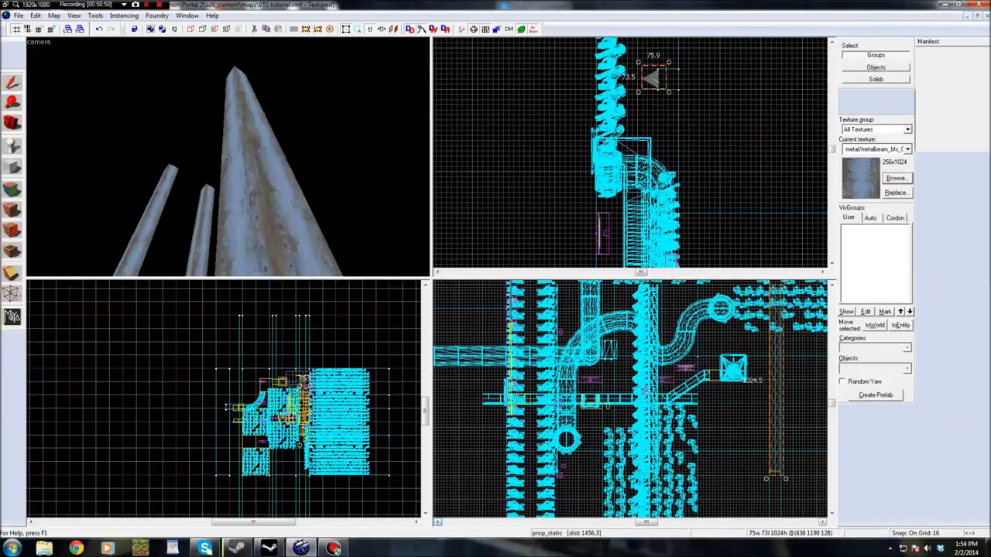
{"action": "key", "text": "w"}
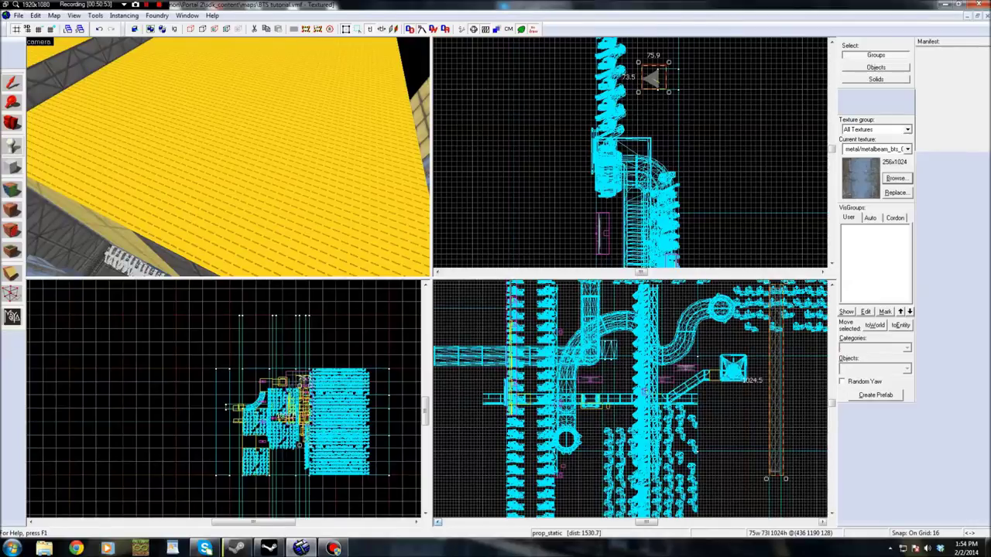
{"action": "key", "text": "shift+e"}
{"action": "left_click", "coordinate": [354, 219]}
{"action": "key", "text": "shift+s"}
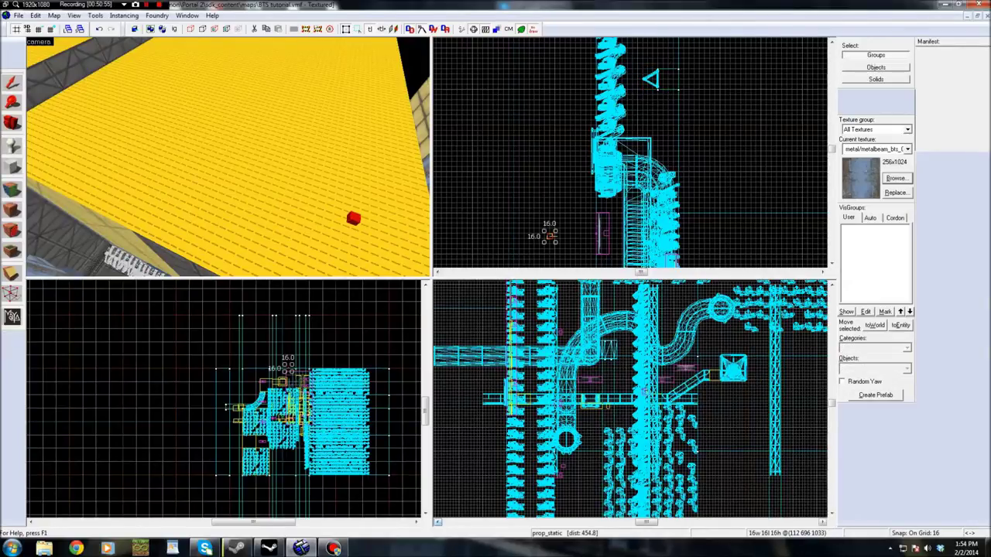
Preview the truss models and assign props_bts/gantry_truss_a.mdl as the new prop's World Model
{"action": "double_click", "coordinate": [354, 219]}
{"action": "left_click", "coordinate": [548, 240]}
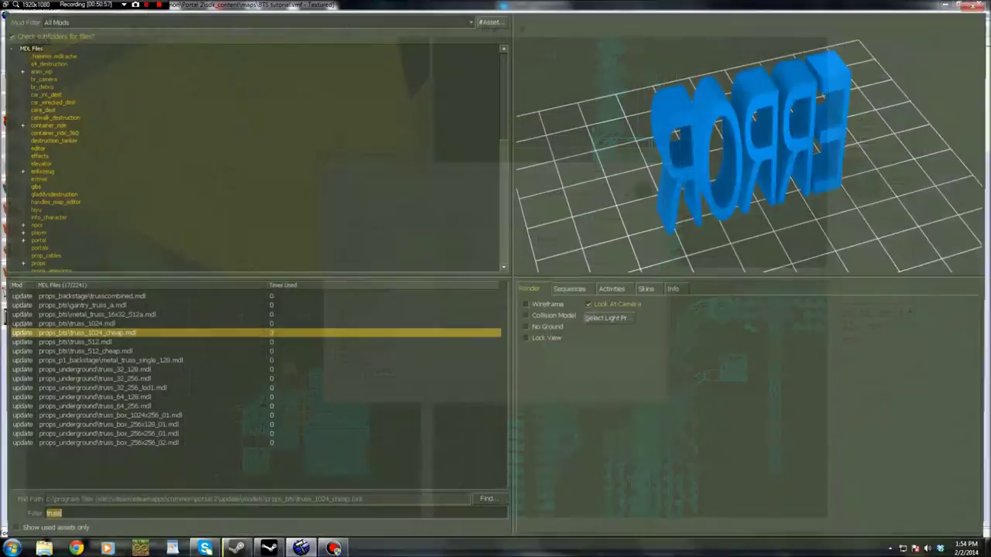
{"action": "key", "text": "Up"}
{"action": "key", "text": "Up"}
{"action": "key", "text": "Up"}
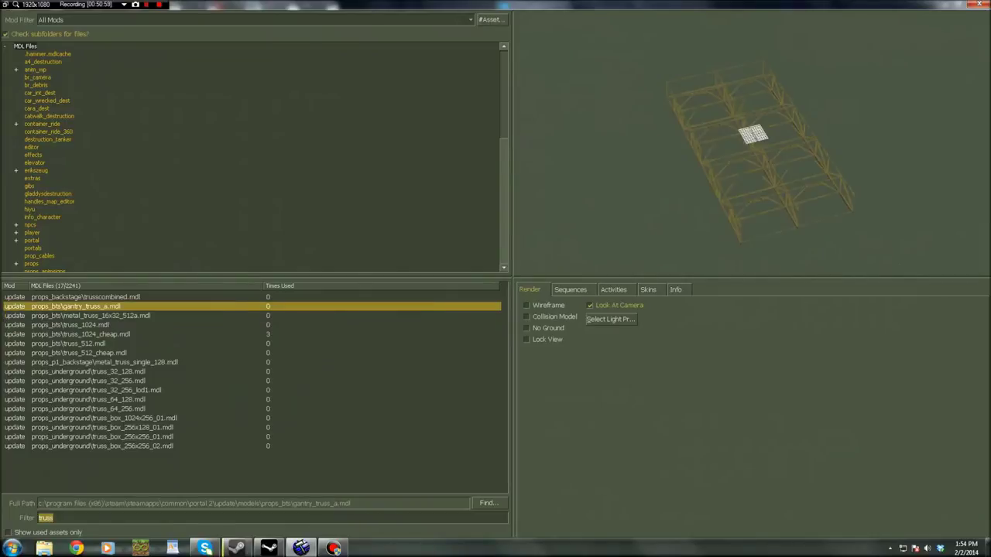
{"action": "key", "text": "Return"}
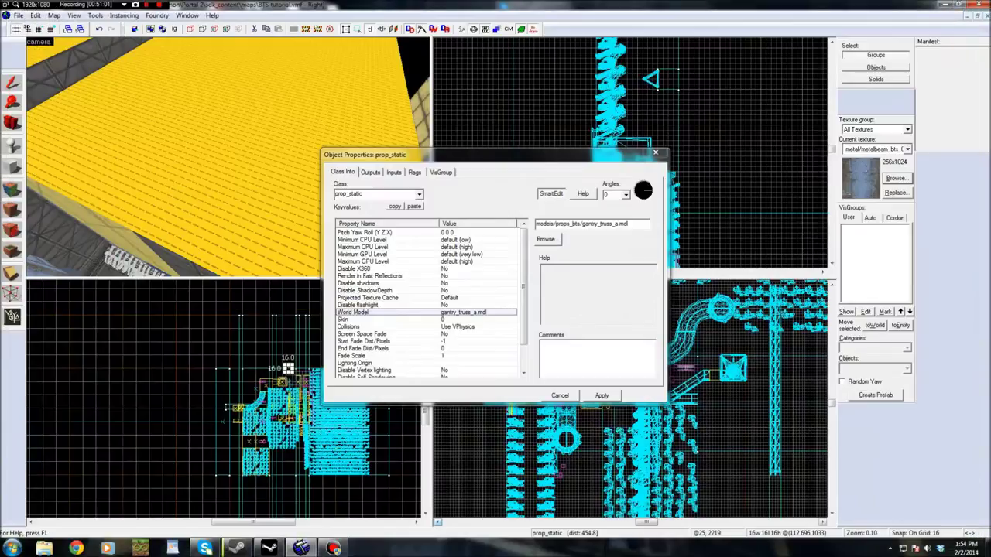
{"action": "key", "text": "Return"}
Rotate the gantry truss 90 degrees and line it up over the beam area in the top view, using a coarser grid
{"action": "left_click", "coordinate": [714, 145]}
{"action": "scroll", "coordinate": [714, 145], "scroll_direction": "down", "scroll_amount": 5}
{"action": "left_click", "coordinate": [655, 153]}
{"action": "scroll", "coordinate": [678, 149], "scroll_direction": "down", "scroll_amount": 2}
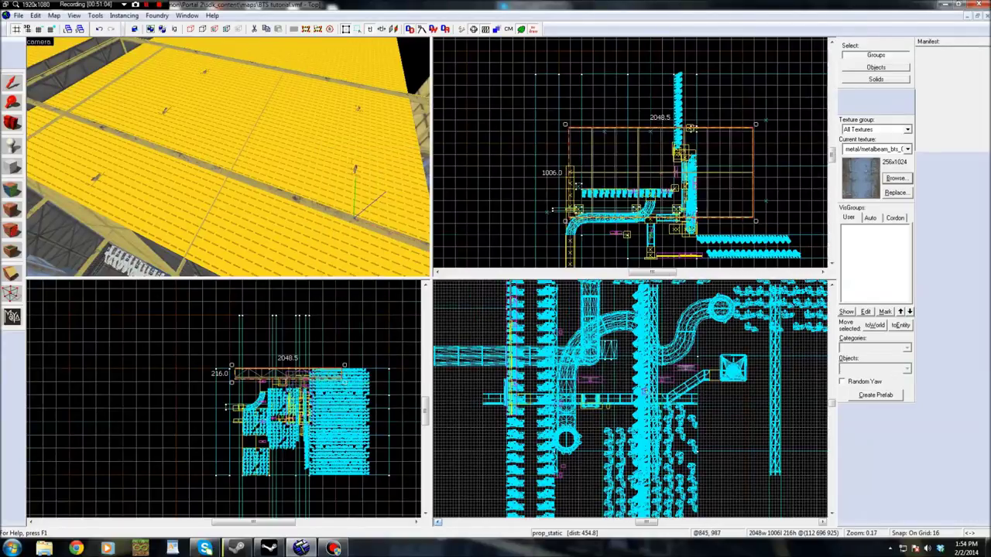
{"action": "scroll", "coordinate": [720, 152], "scroll_direction": "down", "scroll_amount": 3}
{"action": "left_click_drag", "start_coordinate": [742, 136], "coordinate": [658, 109]}
{"action": "left_click", "coordinate": [51, 29]}
{"action": "left_click", "coordinate": [51, 29]}
{"action": "left_click", "coordinate": [51, 29]}
{"action": "left_click", "coordinate": [51, 28]}
{"action": "scroll", "coordinate": [708, 155], "scroll_direction": "up", "scroll_amount": 2}
{"action": "left_click_drag", "start_coordinate": [713, 234], "coordinate": [714, 231]}
{"action": "scroll", "coordinate": [657, 408], "scroll_direction": "down", "scroll_amount": 8}
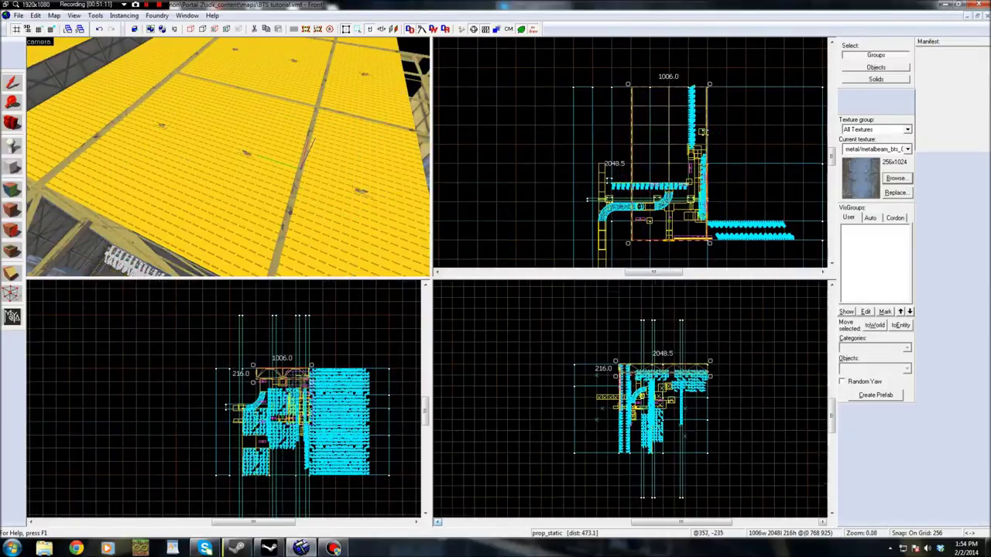
Raise the gantry truss in the front view until it sits just above the robotic-arm walls
{"action": "scroll", "coordinate": [654, 365], "scroll_direction": "up", "scroll_amount": 5}
{"action": "left_click_drag", "start_coordinate": [656, 371], "coordinate": [656, 343]}
{"action": "key", "text": "z"}
{"action": "key", "text": "w"}
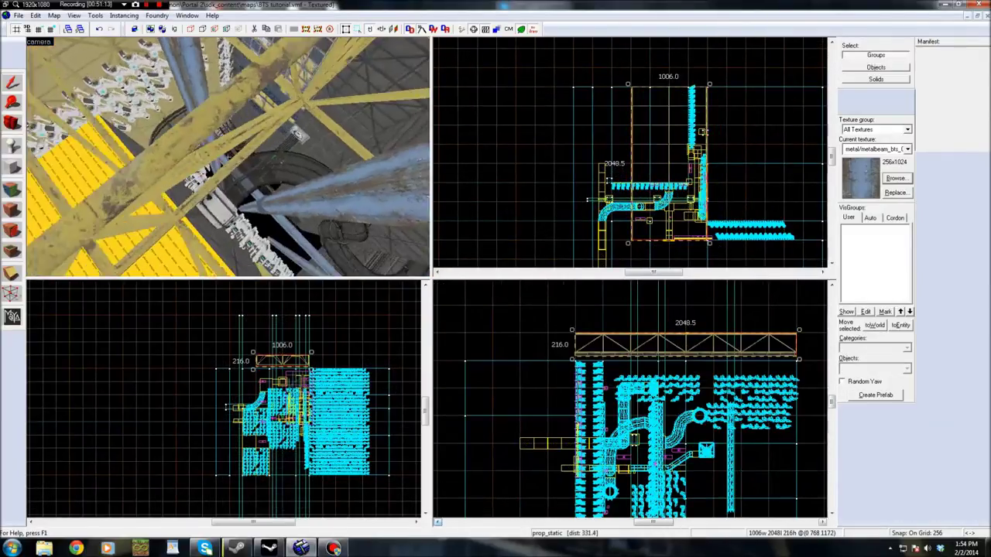
{"action": "key", "text": "w"}
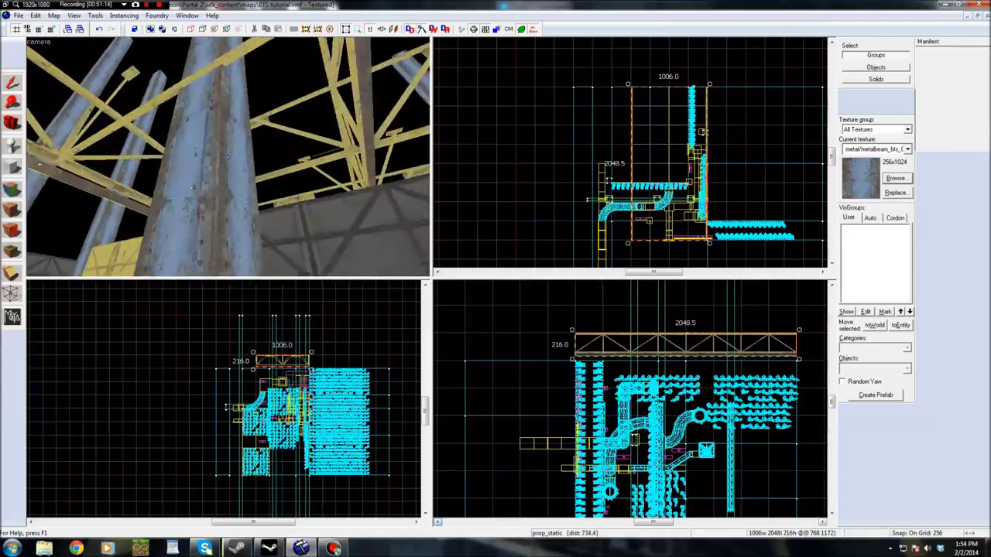
{"action": "key", "text": "s"}
{"action": "key", "text": "s"}
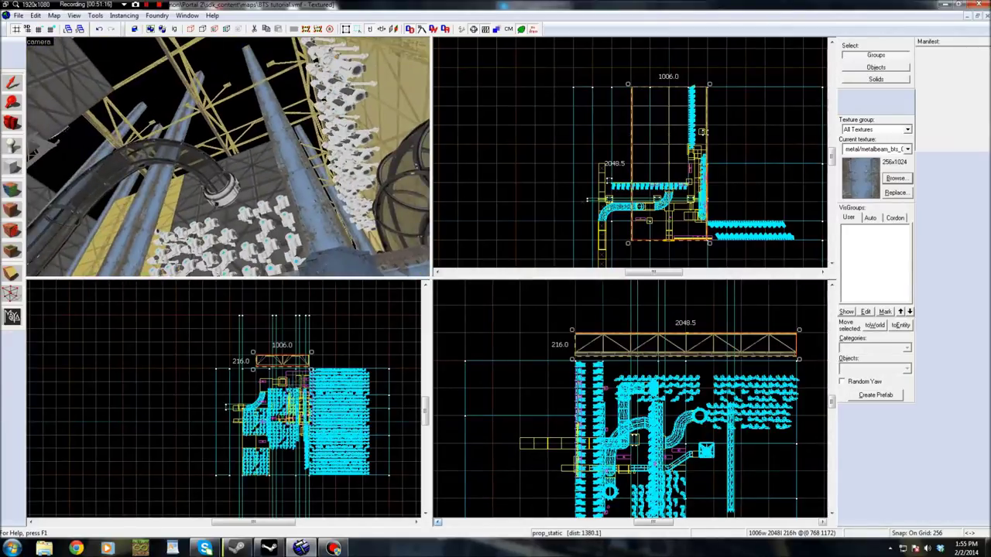
Raise the gantry truss another 256 units in the front view, leaving a gap above the walls
{"action": "key", "text": "z"}
{"action": "scroll", "coordinate": [691, 147], "scroll_direction": "down", "scroll_amount": 7}
{"action": "scroll", "coordinate": [685, 178], "scroll_direction": "up", "scroll_amount": 3}
{"action": "scroll", "coordinate": [687, 178], "scroll_direction": "down", "scroll_amount": 2}
{"action": "key", "text": "z"}
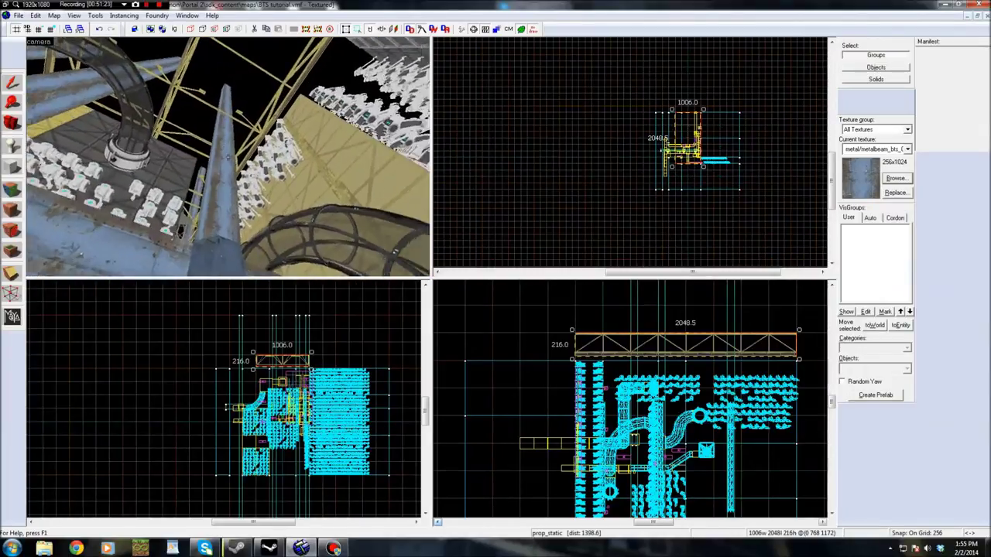
{"action": "key", "text": "s"}
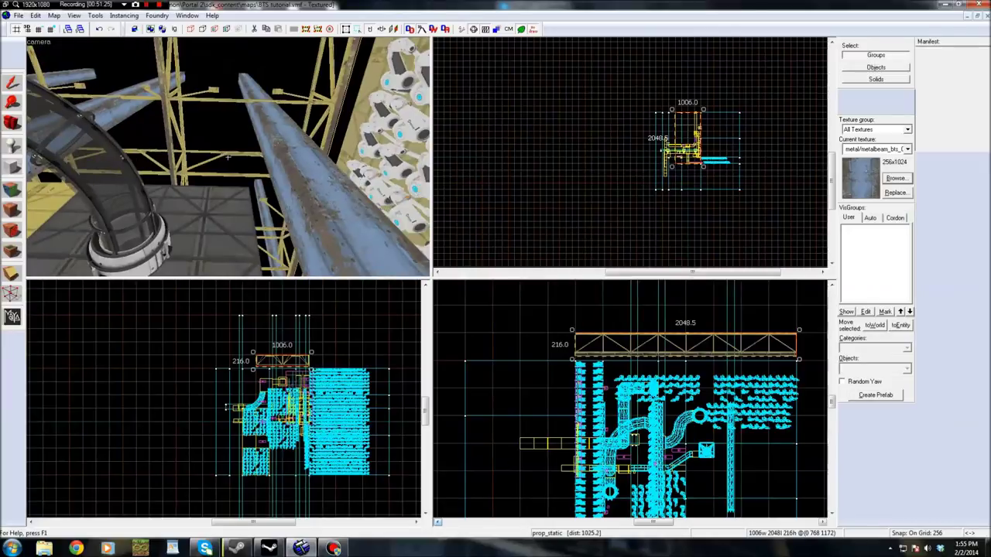
{"action": "scroll", "coordinate": [568, 412], "scroll_direction": "down", "scroll_amount": 4}
{"action": "scroll", "coordinate": [603, 377], "scroll_direction": "up", "scroll_amount": 3}
{"action": "left_click_drag", "start_coordinate": [603, 383], "coordinate": [604, 359]}
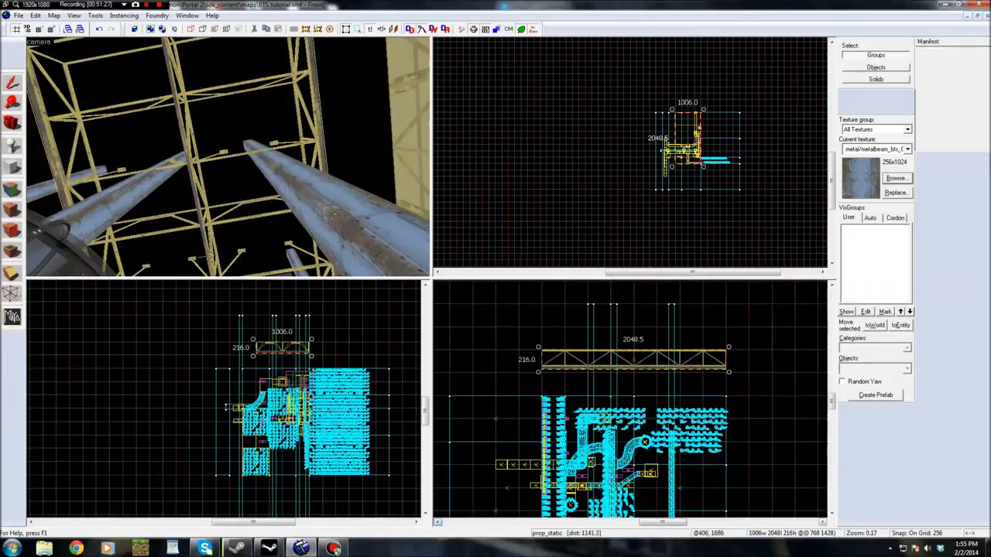
{"action": "key", "text": "z"}
{"action": "key", "text": "s"}
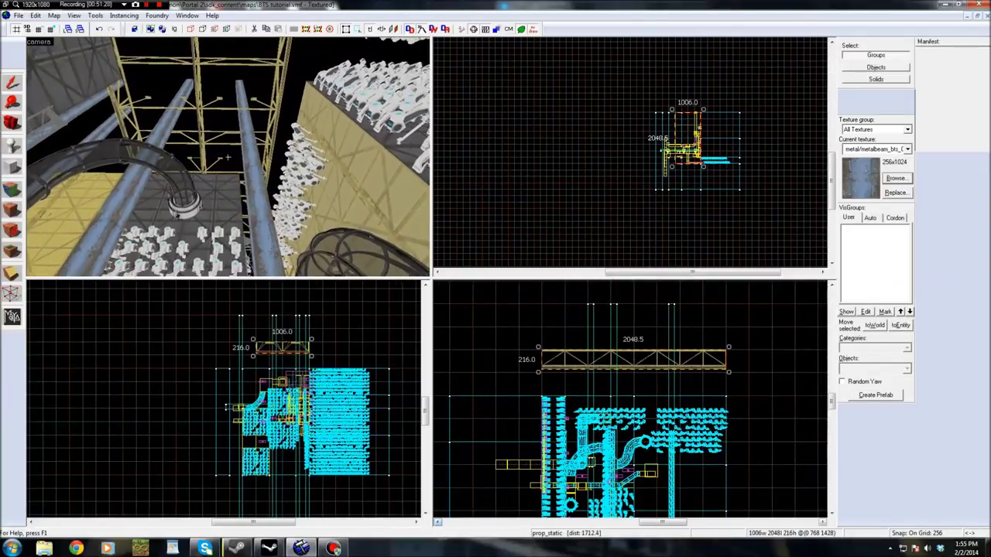
Select the five vertical metal beams and shorten their tops to a height of 3584 units, level with the gantry truss
{"action": "left_click", "coordinate": [262, 169]}
{"action": "left_click", "coordinate": [156, 158], "text": "ctrl"}
{"action": "left_click", "coordinate": [111, 131], "text": "ctrl"}
{"action": "left_click", "coordinate": [95, 109], "text": "ctrl"}
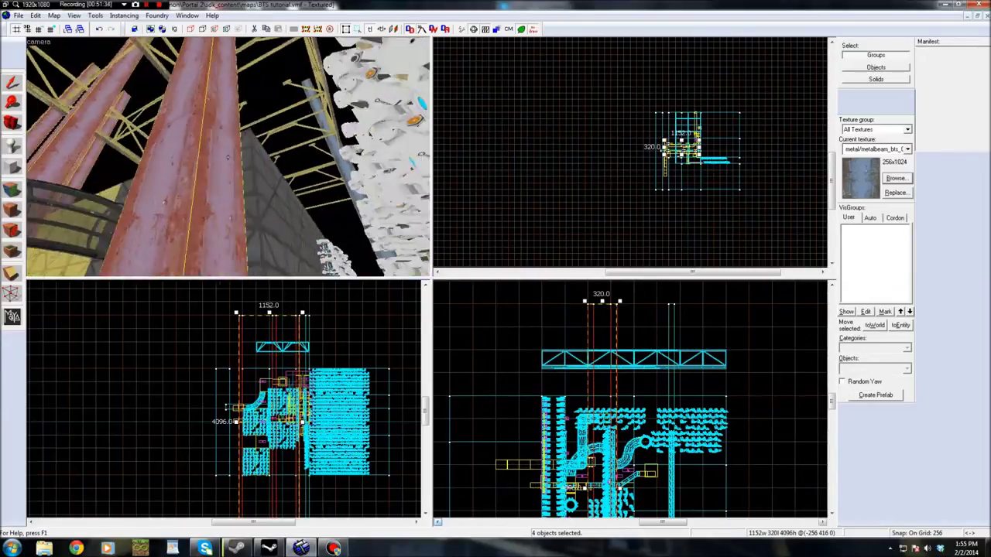
{"action": "left_click", "coordinate": [236, 172], "text": "ctrl"}
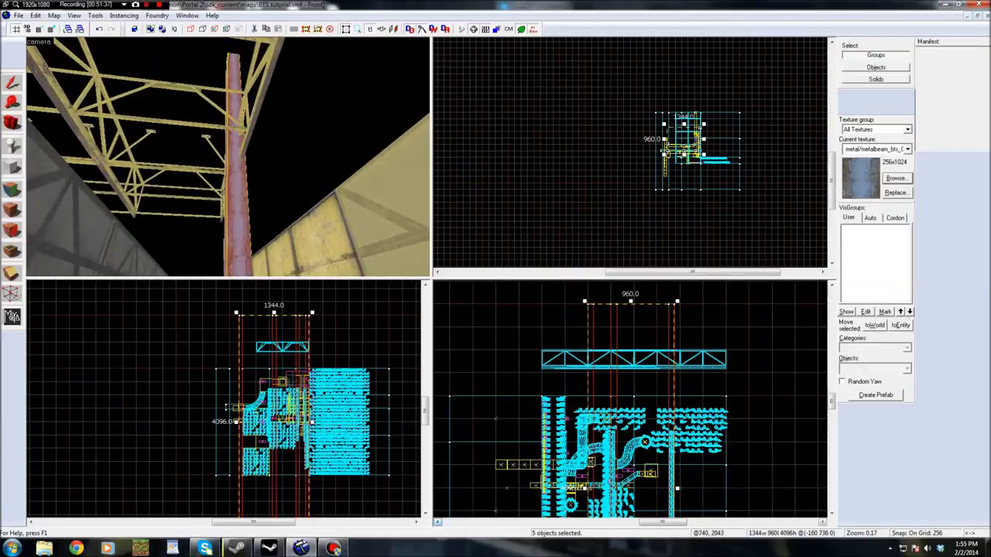
{"action": "left_click_drag", "start_coordinate": [631, 302], "coordinate": [631, 349]}
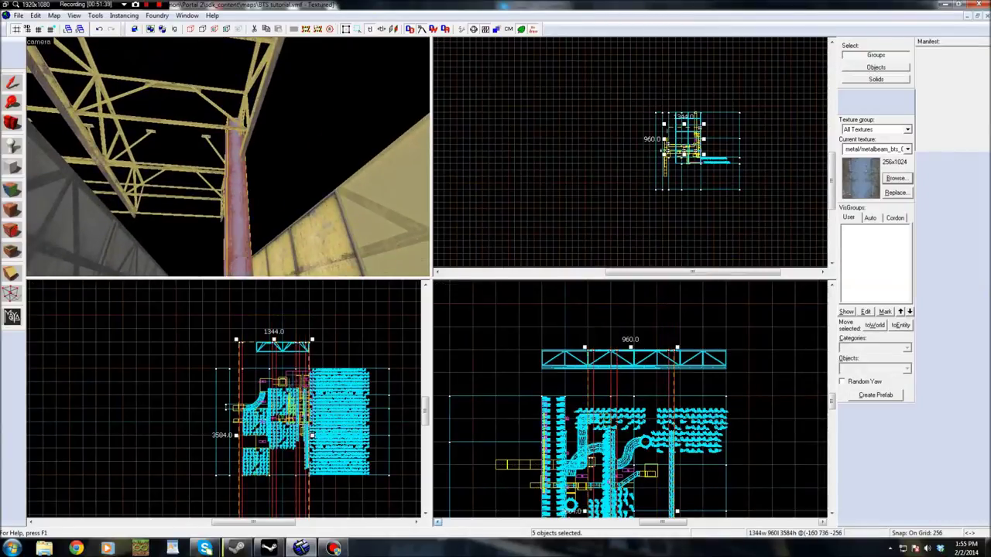
{"action": "key", "text": "Escape"}
Texture the underside of the nodraw ceiling block above the gantry trusses with props/plasticwall003a
{"action": "key", "text": "z"}
{"action": "key", "text": "w"}
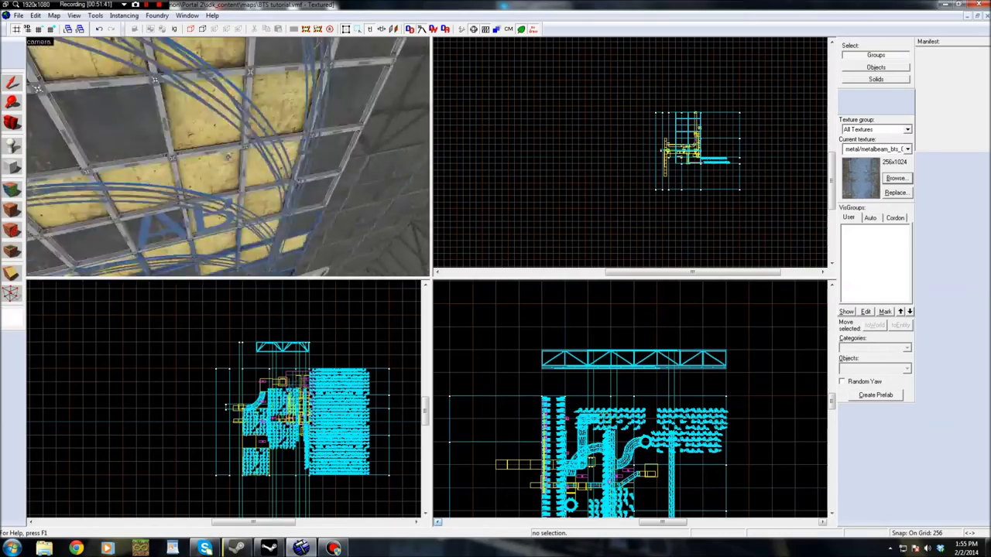
{"action": "key", "text": "w"}
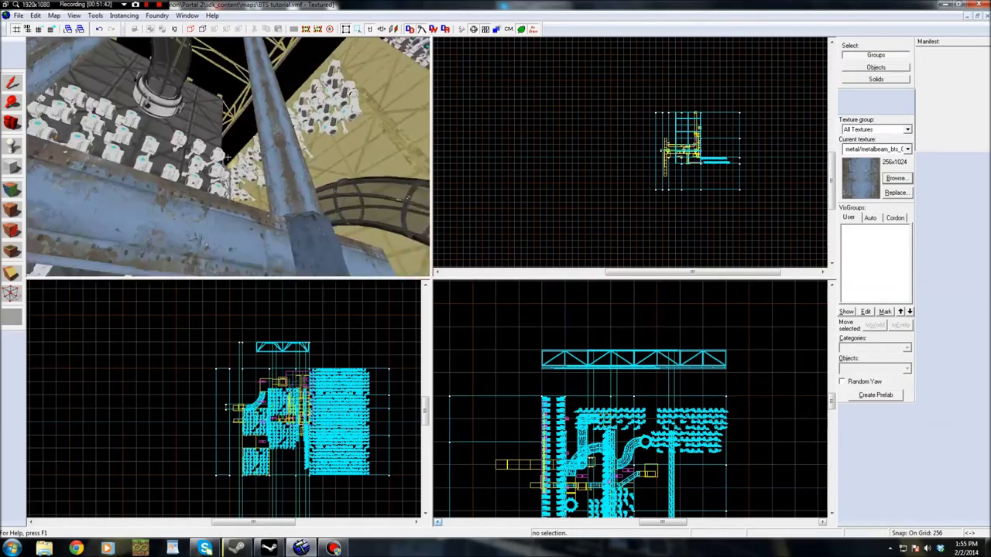
{"action": "key", "text": "w"}
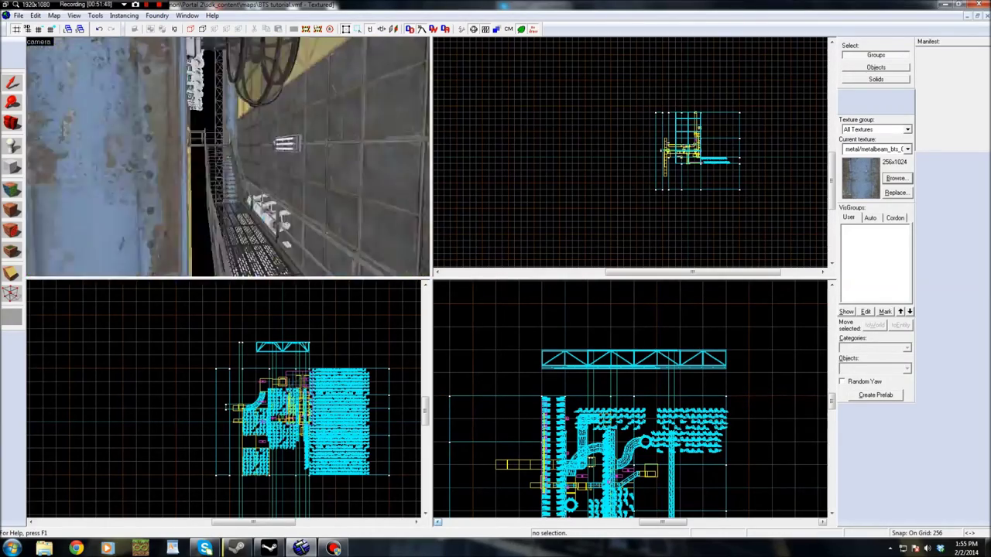
{"action": "key", "text": "z"}
{"action": "left_click", "coordinate": [227, 158]}
{"action": "scroll", "coordinate": [688, 124], "scroll_direction": "up", "scroll_amount": 5}
{"action": "key", "text": "w"}
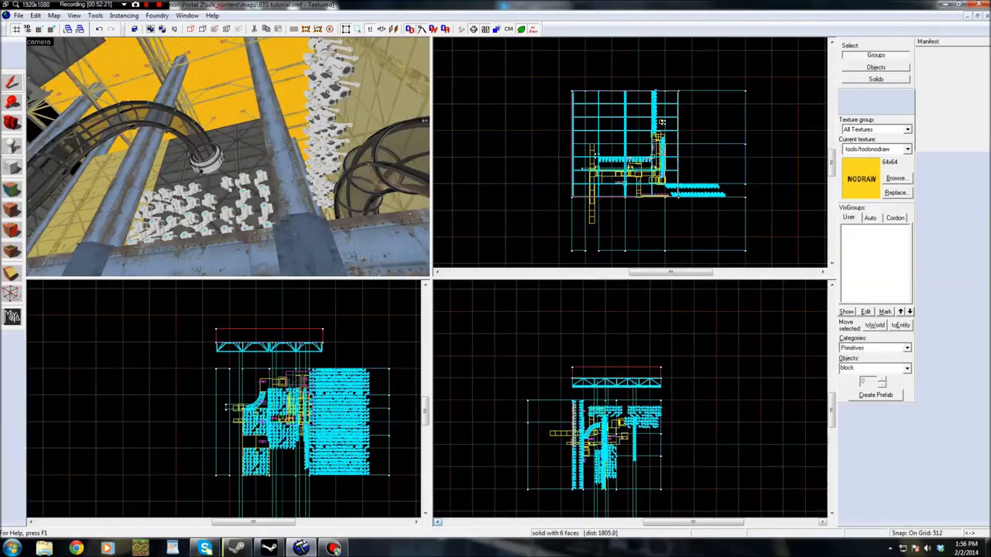
{"action": "key", "text": "shift+a"}
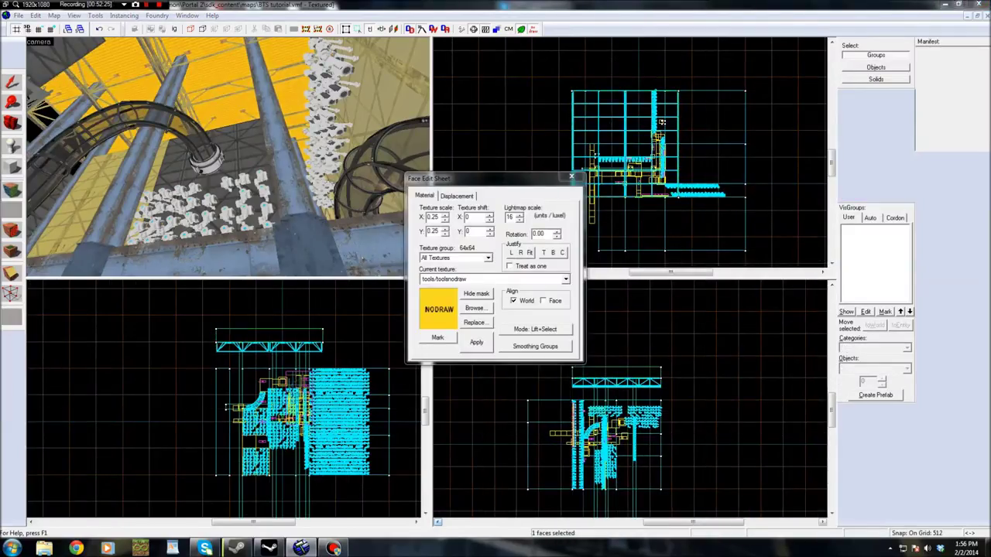
{"action": "left_click", "coordinate": [476, 308]}
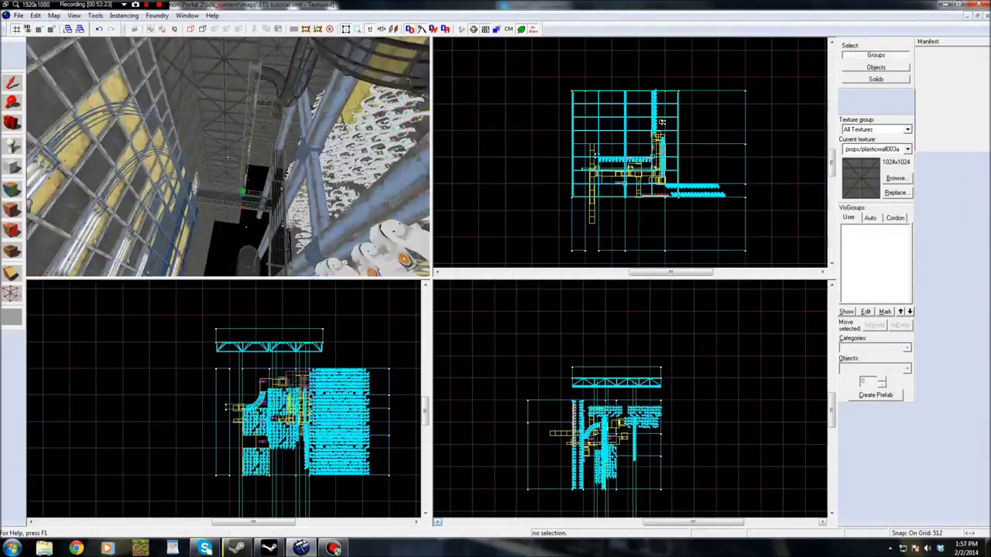
{"action": "key", "text": "w"}
{"action": "key", "text": "w"}
{"action": "key", "text": "s"}
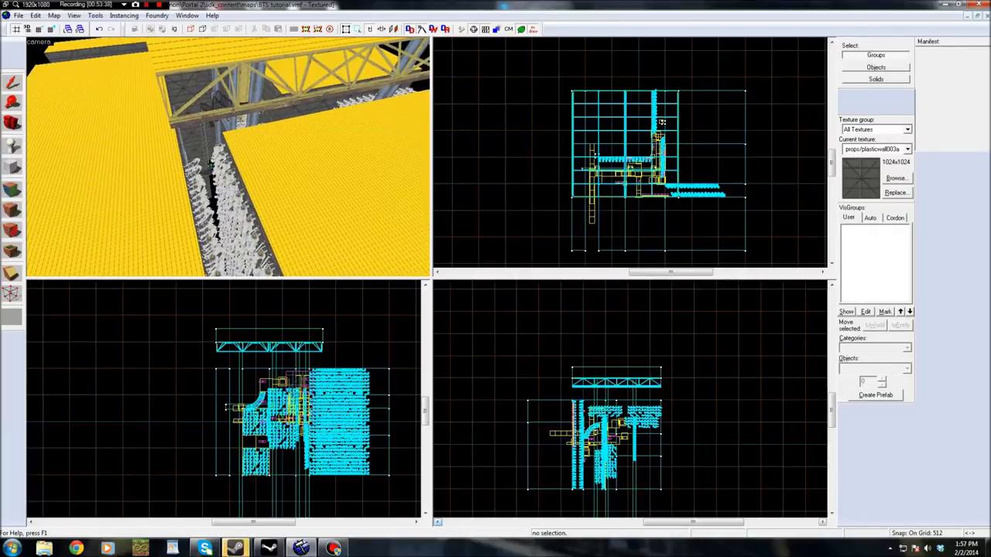
{"action": "key", "text": "w"}
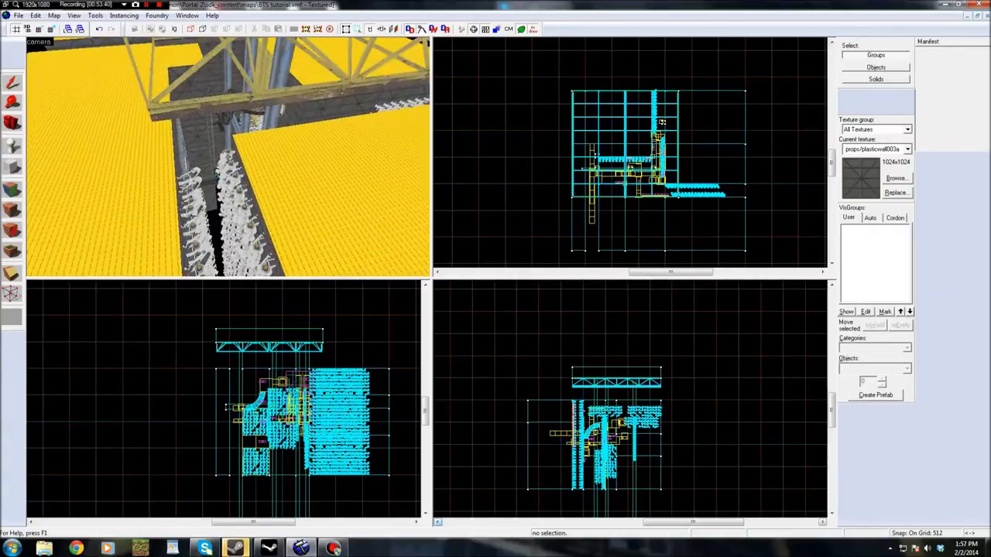
{"action": "key", "text": "w"}
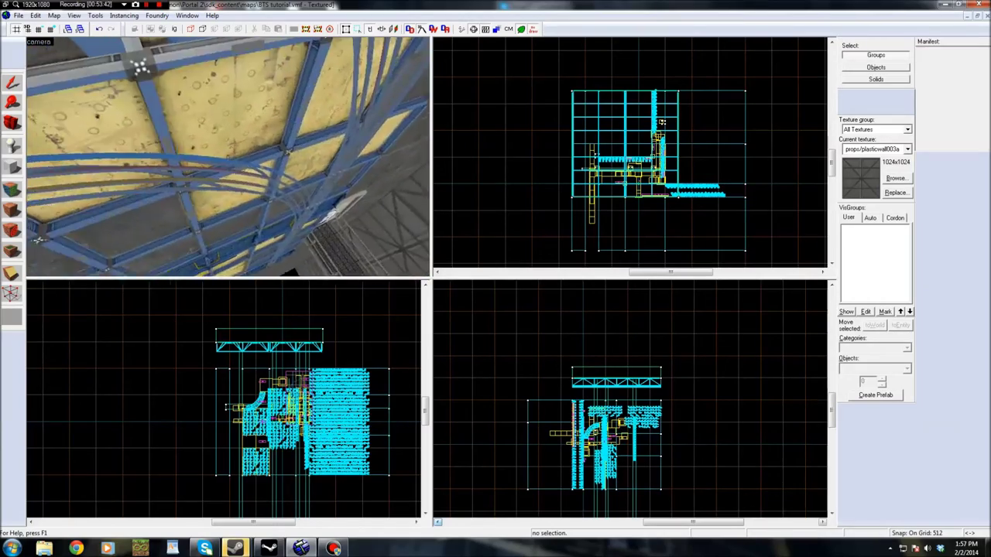
Select the large nodraw block behind the wall panels and tie it to a brush entity
{"action": "key", "text": "w"}
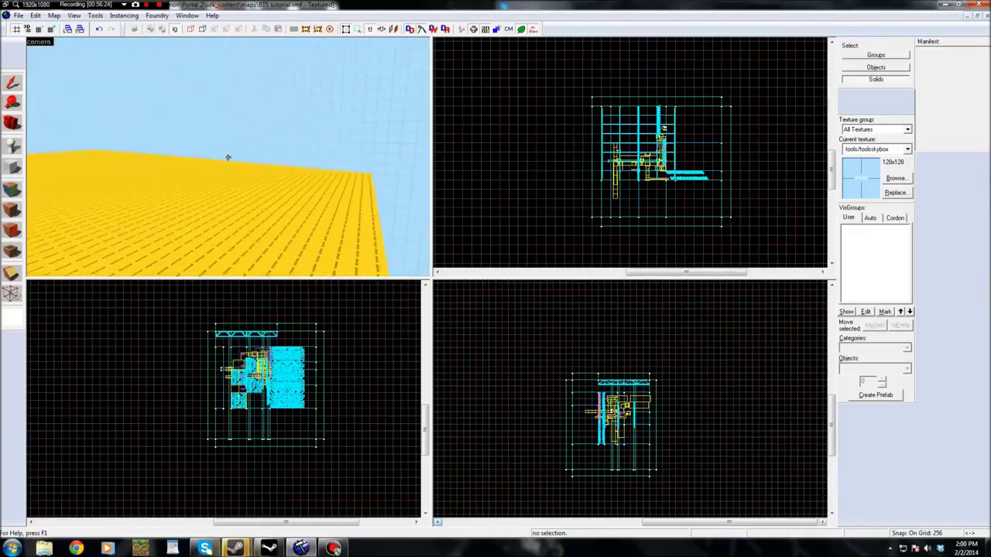
{"action": "left_click", "coordinate": [227, 157]}
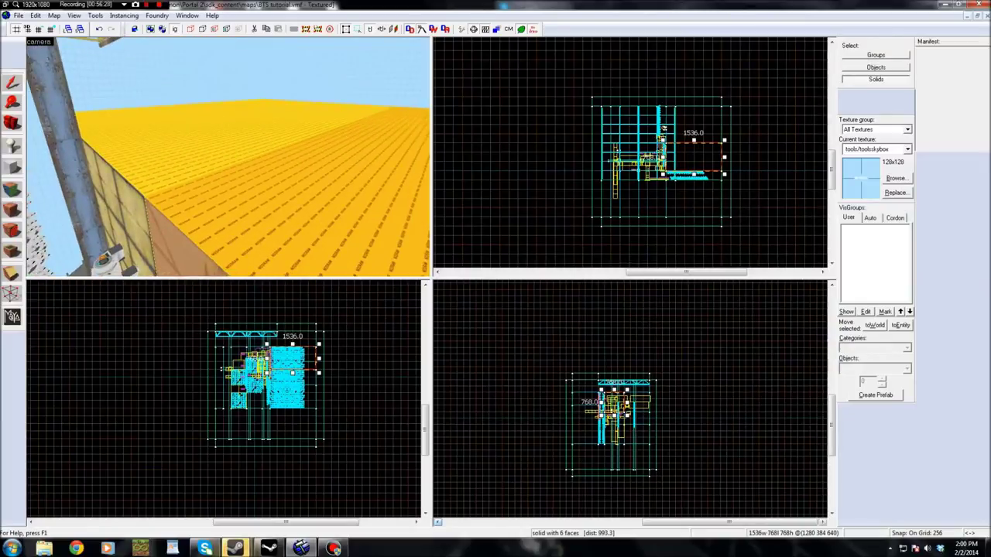
{"action": "key", "text": "ctrl+t"}
{"action": "left_click", "coordinate": [203, 138]}
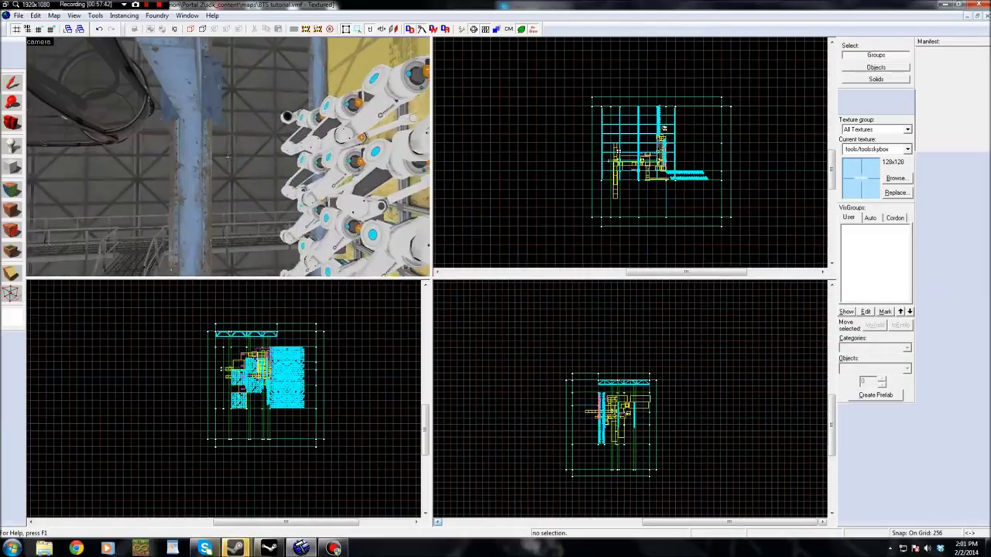
Place a move_rope entity on the edge of the dark textured wall beside the curved tube
{"action": "key", "text": "shift+e"}
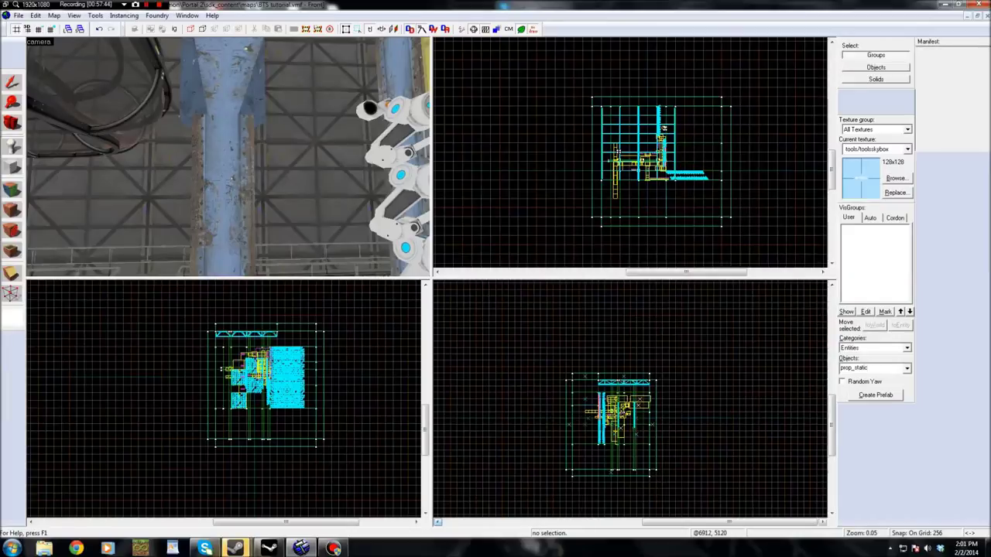
{"action": "type", "text": "move_rope"}
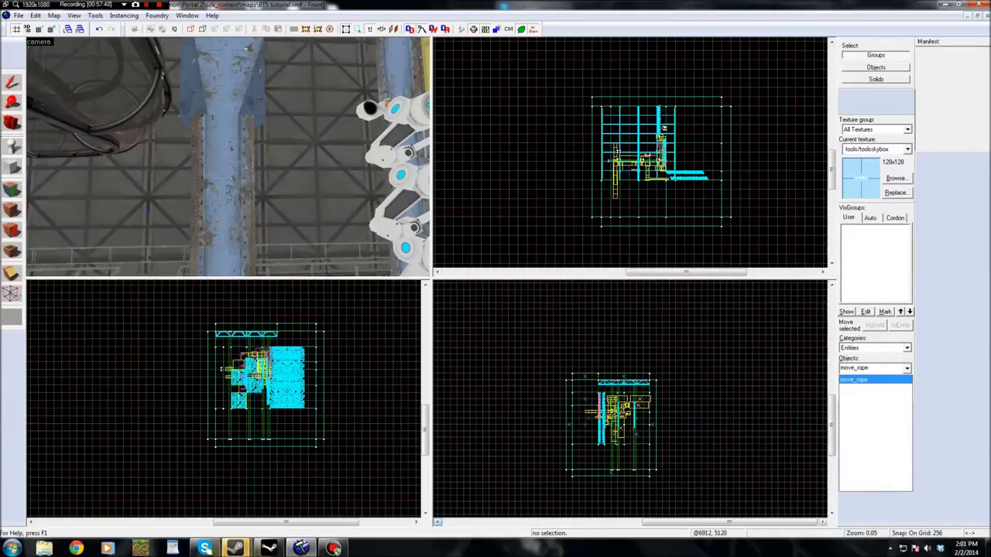
{"action": "left_click", "coordinate": [854, 380]}
{"action": "key", "text": "z"}
{"action": "key", "text": "w"}
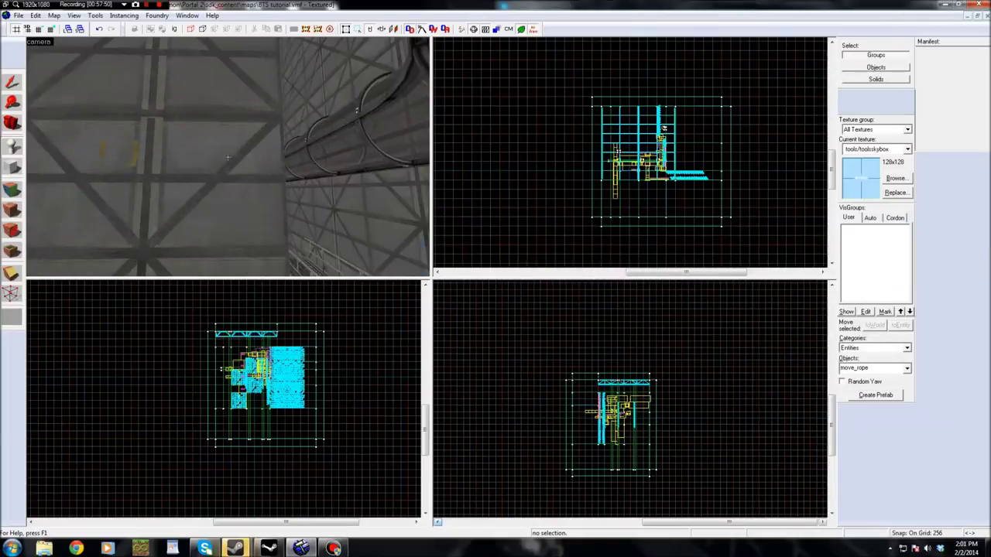
{"action": "key", "text": "w"}
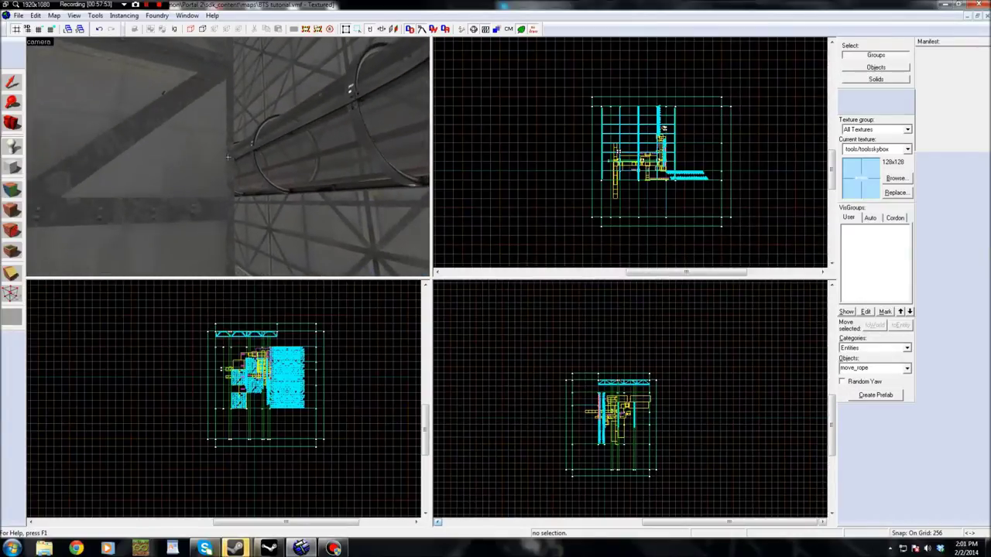
{"action": "left_click", "coordinate": [228, 158]}
Align the move_rope with the wall corner in the top view and raise it in the front view, to -768 0 256
{"action": "key", "text": "shift+s"}
{"action": "scroll", "coordinate": [620, 167], "scroll_direction": "up", "scroll_amount": 17}
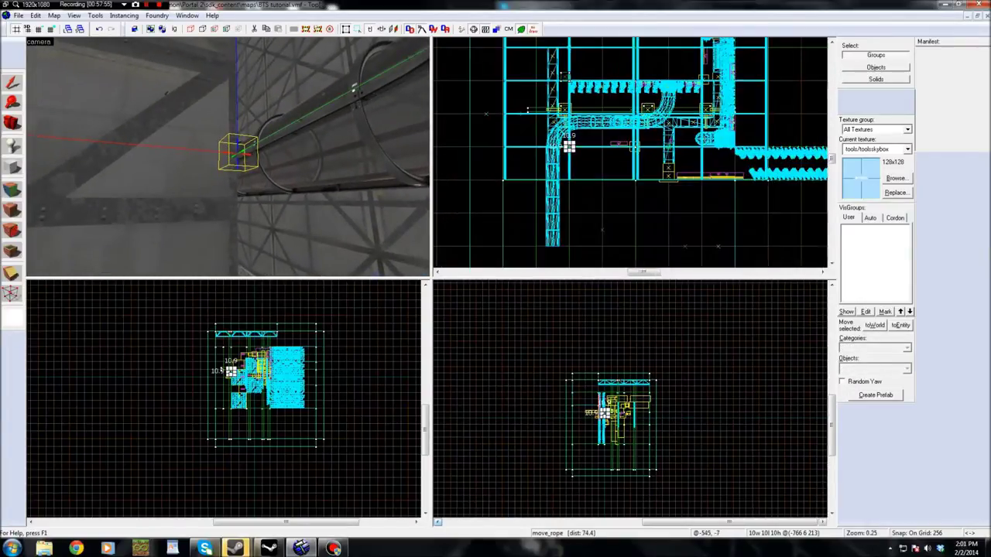
{"action": "left_click_drag", "start_coordinate": [574, 157], "coordinate": [572, 161]}
{"action": "scroll", "coordinate": [607, 414], "scroll_direction": "up", "scroll_amount": 17}
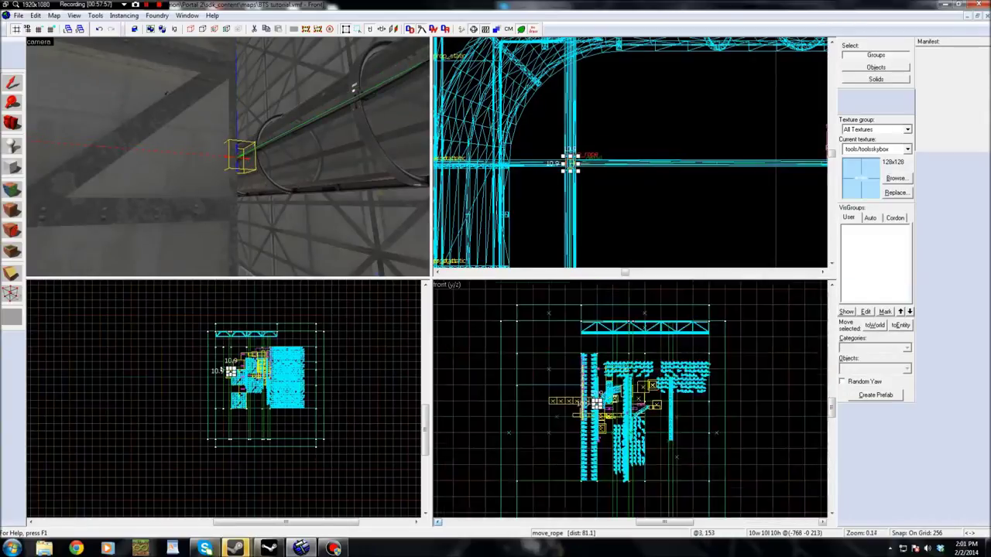
{"action": "left_click_drag", "start_coordinate": [620, 373], "coordinate": [620, 349]}
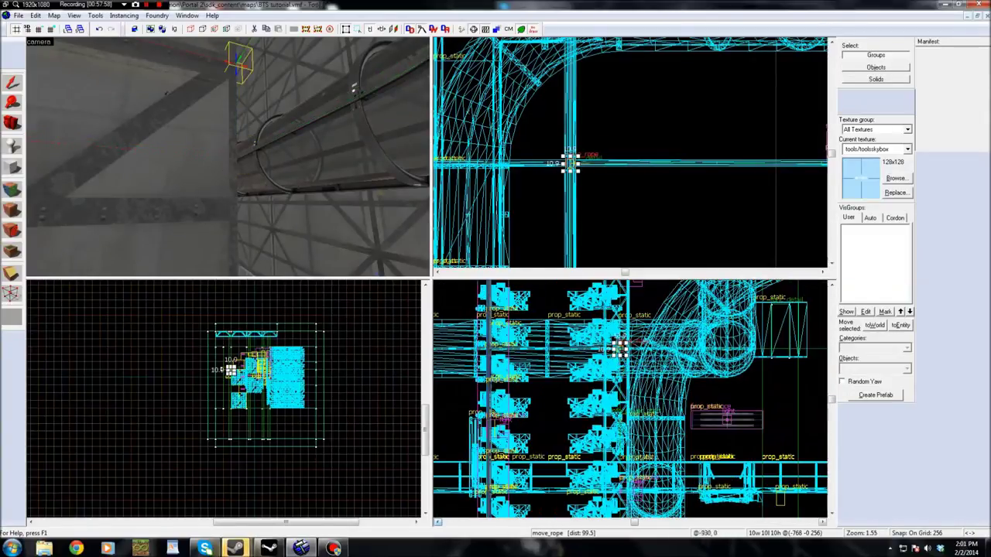
Place a copy of the move_rope at -512 256 256, against the horizontal blue beam beyond the tube
{"action": "key", "text": "z"}
{"action": "key", "text": "w"}
{"action": "key", "text": "s"}
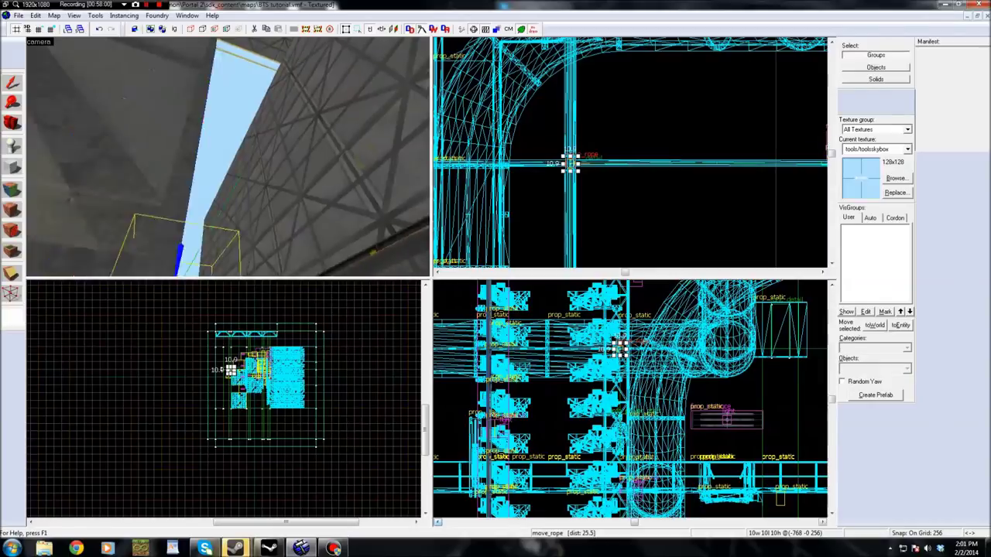
{"action": "key", "text": "z"}
{"action": "scroll", "coordinate": [557, 222], "scroll_direction": "down", "scroll_amount": 5}
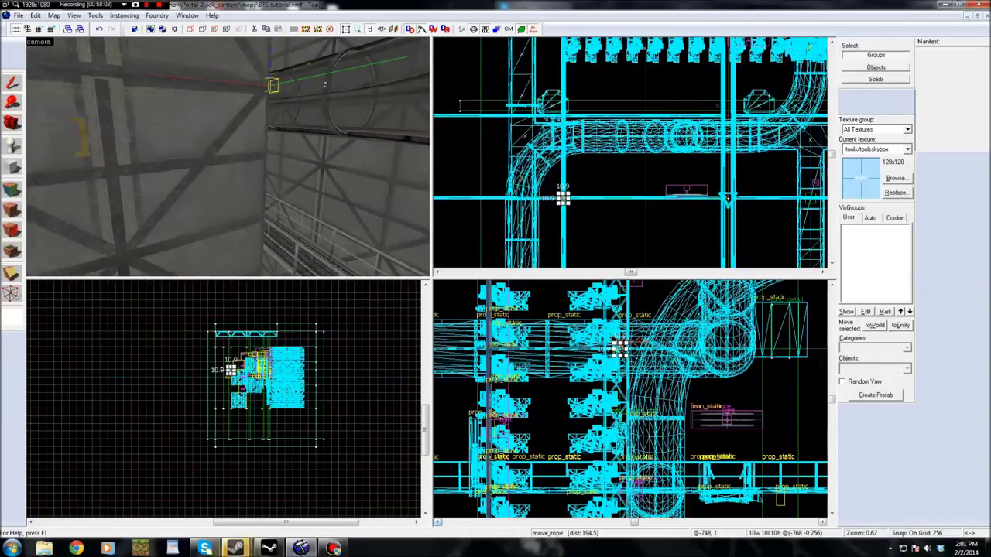
{"action": "left_click_drag", "start_coordinate": [562, 198], "coordinate": [646, 116]}
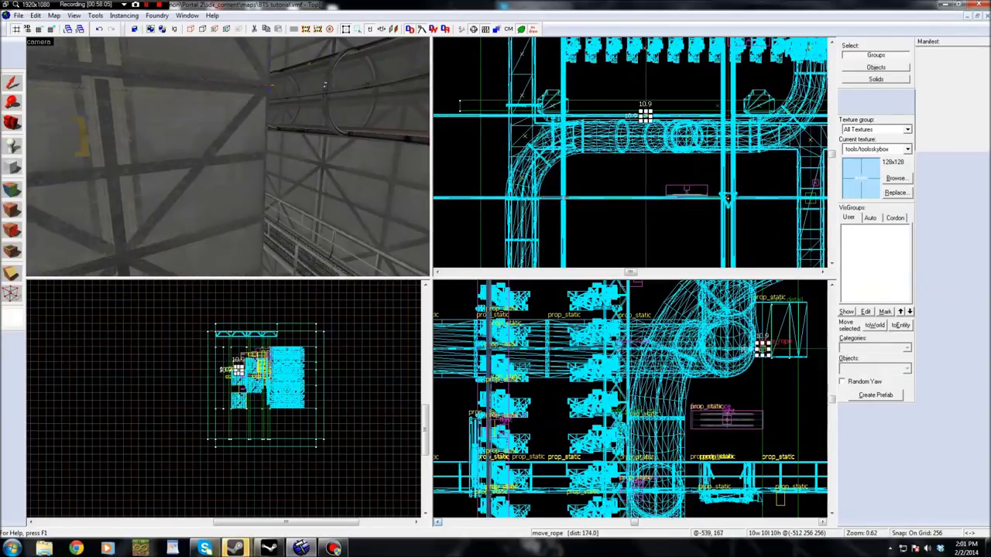
Change the class of the copied rope entity on the blue beam to keyframe_rope
{"action": "key", "text": "z"}
{"action": "key", "text": "s"}
{"action": "key", "text": "s"}
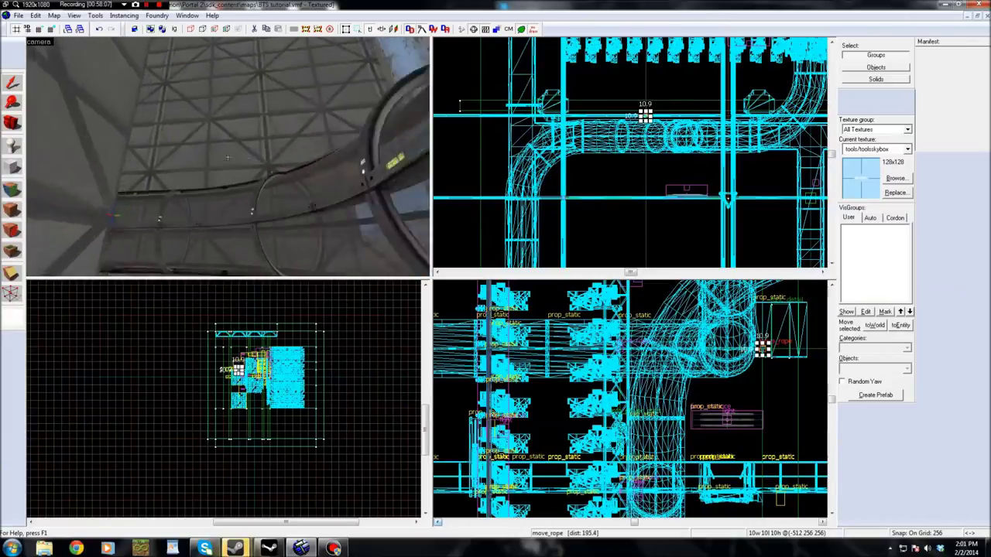
{"action": "key", "text": "w"}
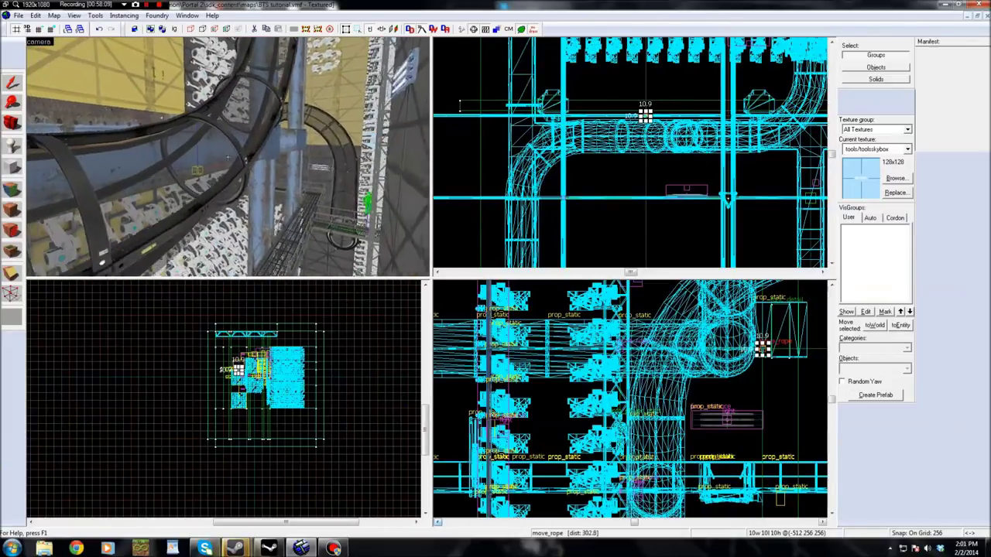
{"action": "key", "text": "w"}
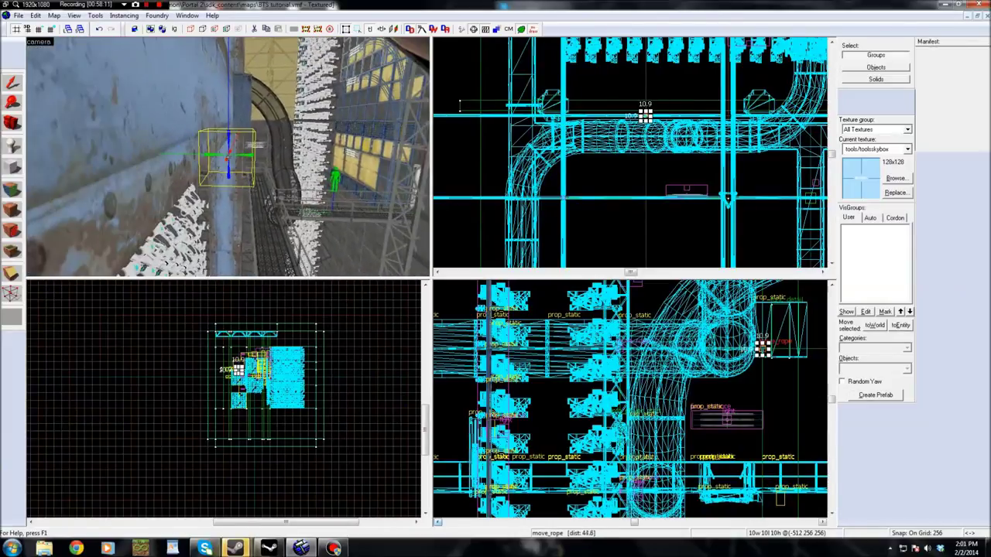
{"action": "key", "text": "z"}
{"action": "double_click", "coordinate": [228, 157]}
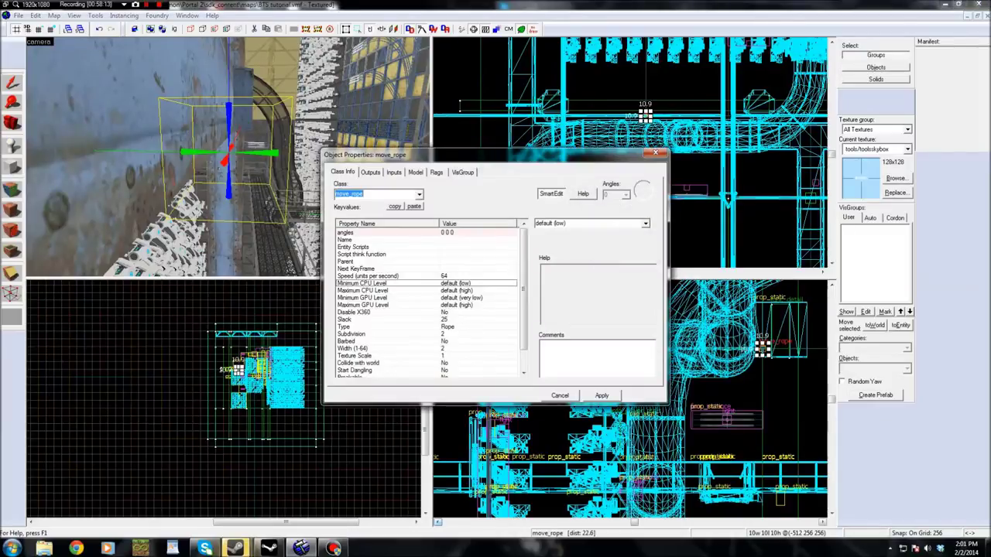
{"action": "type", "text": "keyfr"}
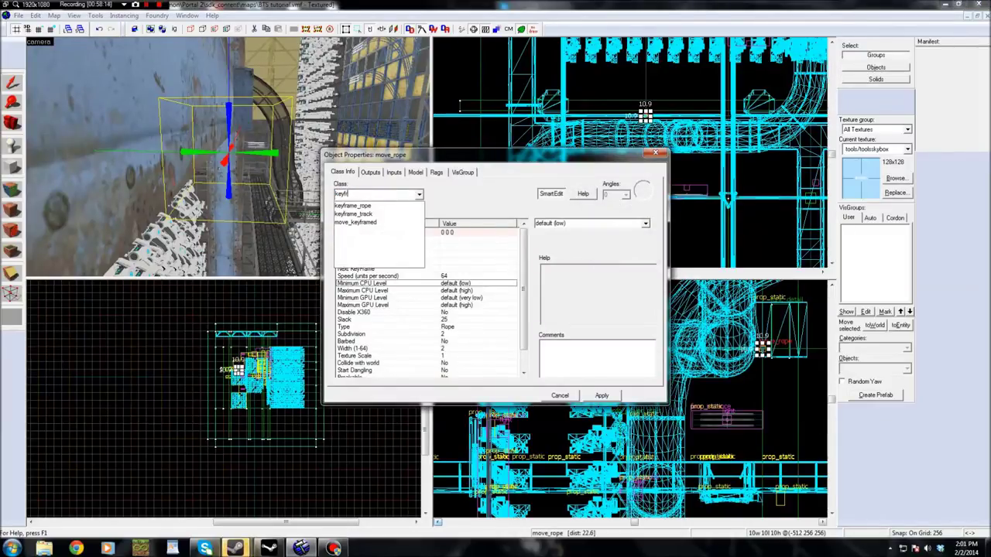
{"action": "left_click", "coordinate": [353, 206]}
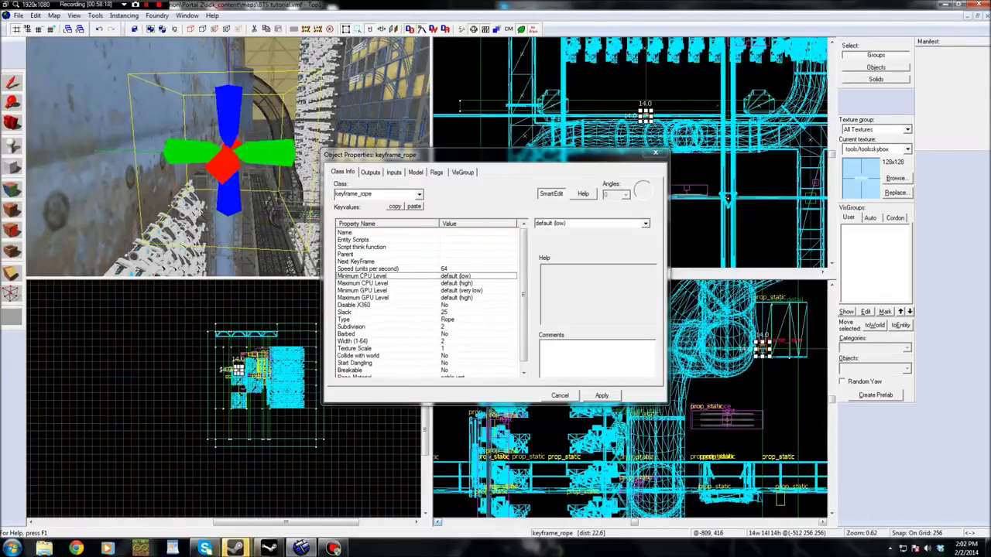
Name the keyframe_rope wire1 and apply the change
{"action": "left_click", "coordinate": [358, 232]}
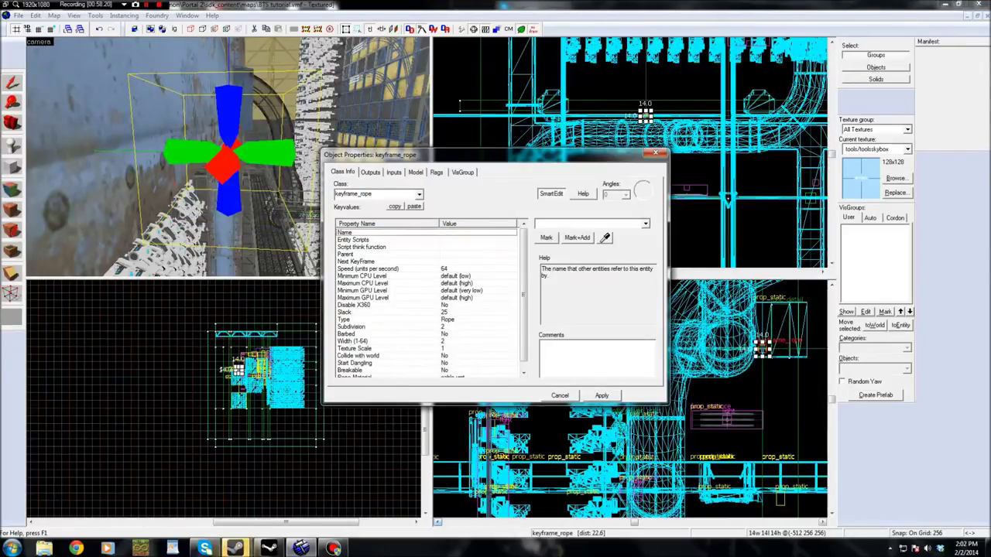
{"action": "type", "text": "wire1"}
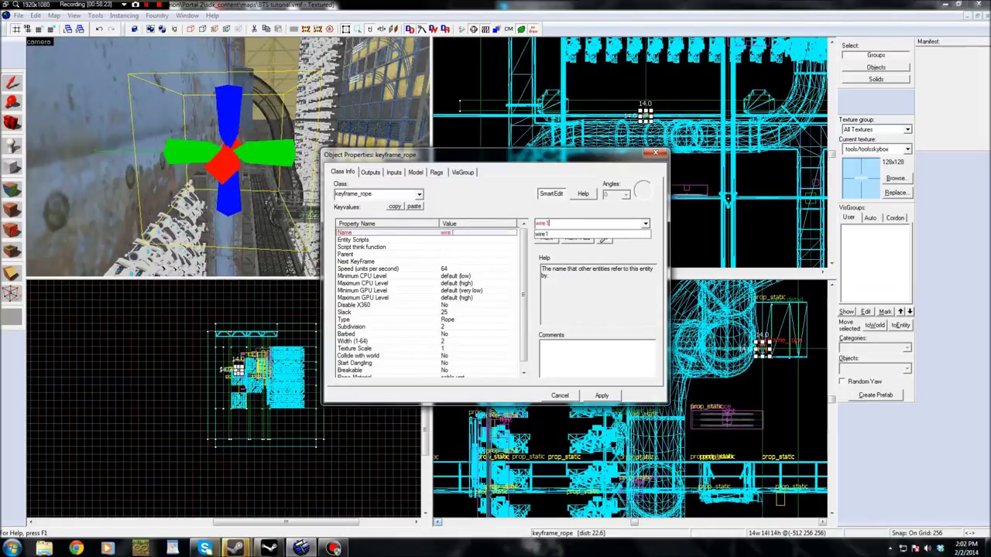
{"action": "key", "text": "Return"}
{"action": "left_click", "coordinate": [601, 395]}
Link the move_rope at the wall corner to the copied rope end by setting its Next KeyFrame to wire1
{"action": "key", "text": "z"}
{"action": "key", "text": "s"}
{"action": "left_click", "coordinate": [228, 158]}
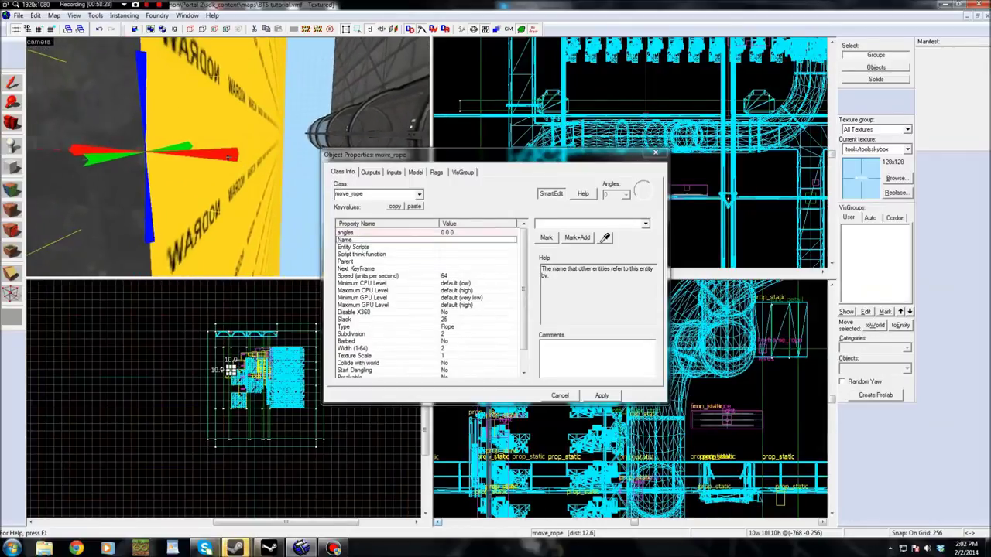
{"action": "key", "text": "s"}
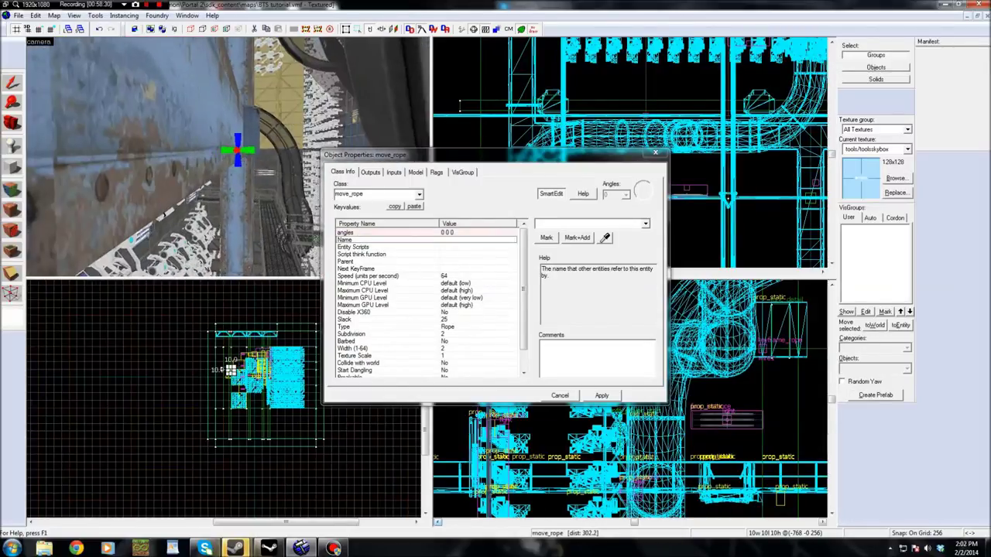
{"action": "left_click", "coordinate": [356, 268]}
{"action": "left_click", "coordinate": [604, 238]}
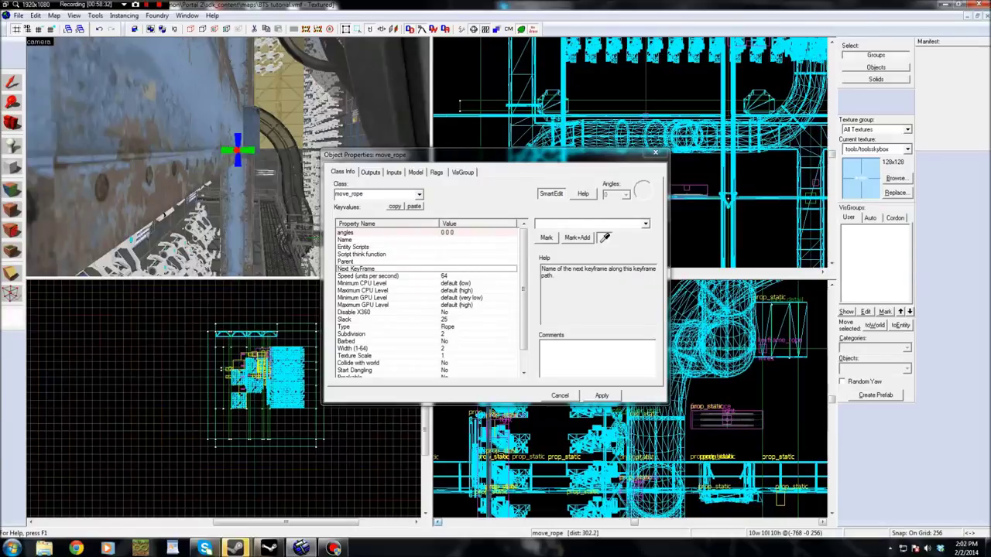
{"action": "left_click", "coordinate": [315, 238]}
{"action": "left_click", "coordinate": [602, 396]}
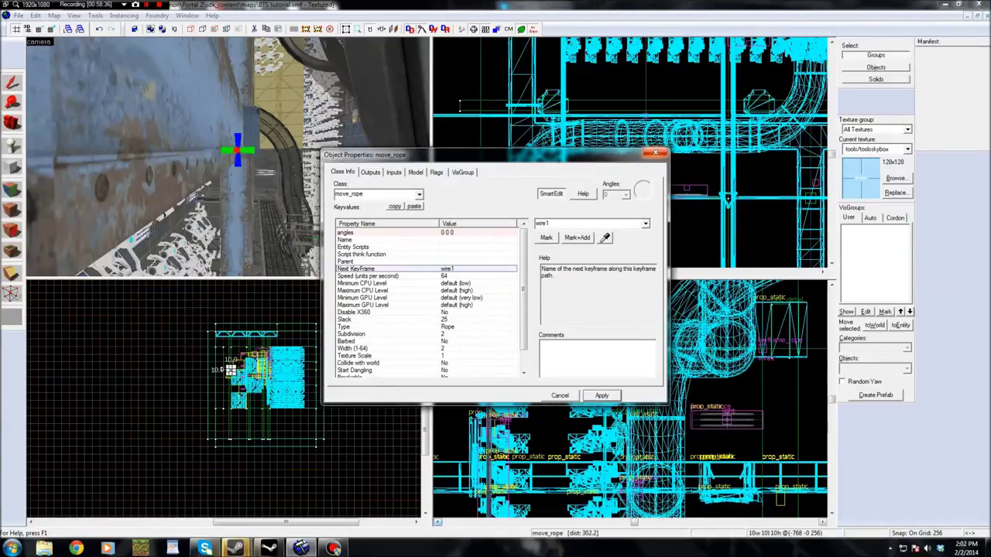
{"action": "left_click", "coordinate": [656, 153]}
{"action": "key", "text": "Escape"}
Select the wire1 keyframe_rope on the blue beam, reduce the grid snap to 16 units and move it in the top view
{"action": "key", "text": "z"}
{"action": "key", "text": "w"}
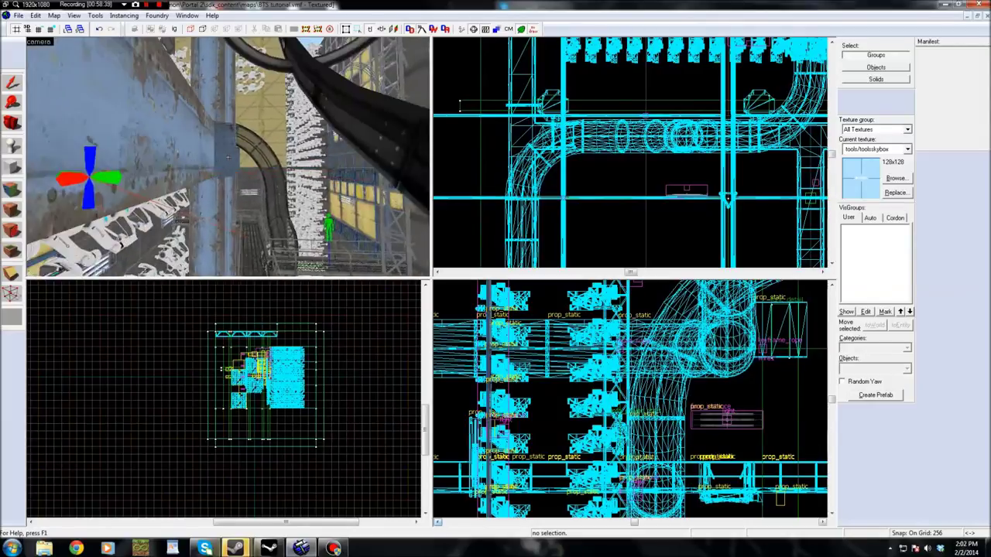
{"action": "key", "text": "d"}
{"action": "left_click", "coordinate": [260, 147]}
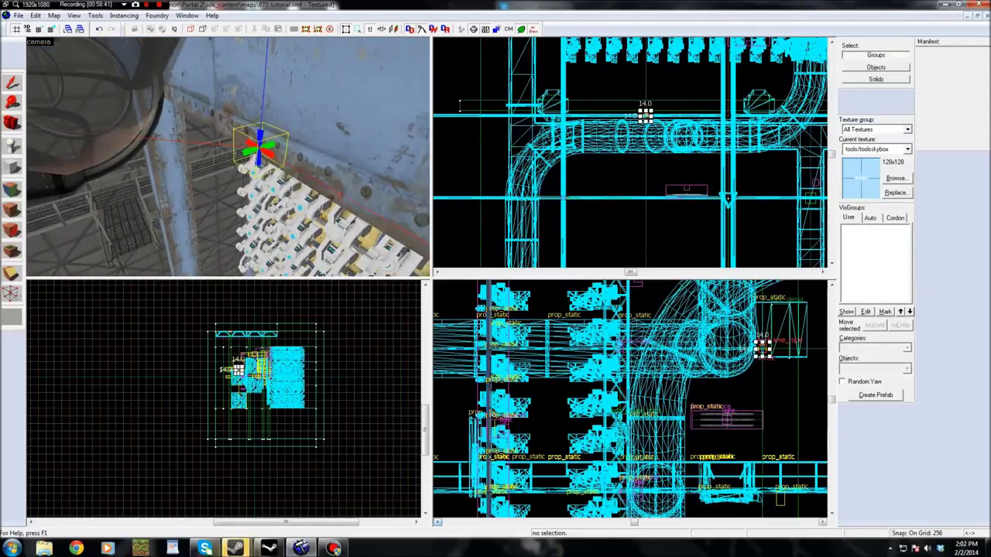
{"action": "scroll", "coordinate": [671, 151], "scroll_direction": "down", "scroll_amount": 3}
{"action": "key", "text": "bracketleft"}
{"action": "key", "text": "bracketleft"}
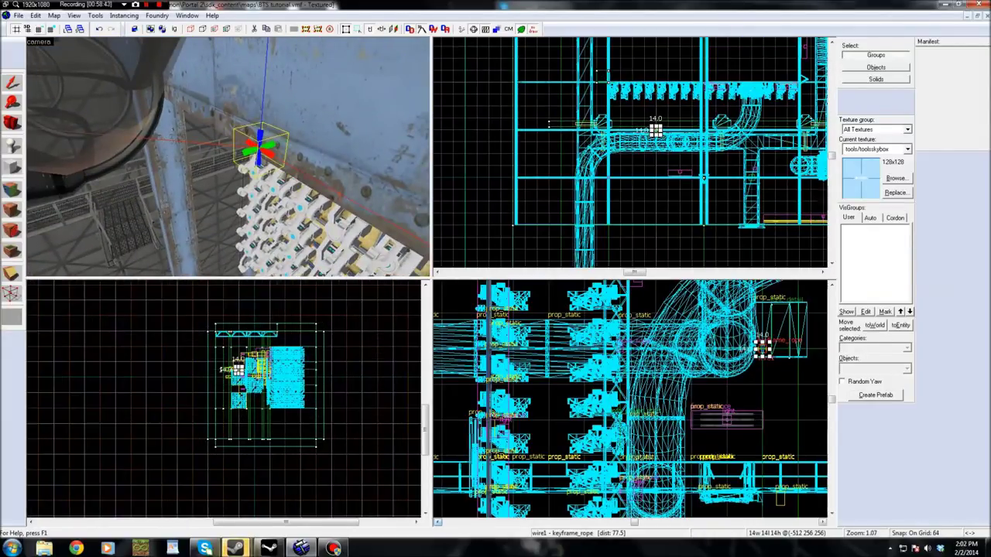
{"action": "scroll", "coordinate": [664, 135], "scroll_direction": "up", "scroll_amount": 5}
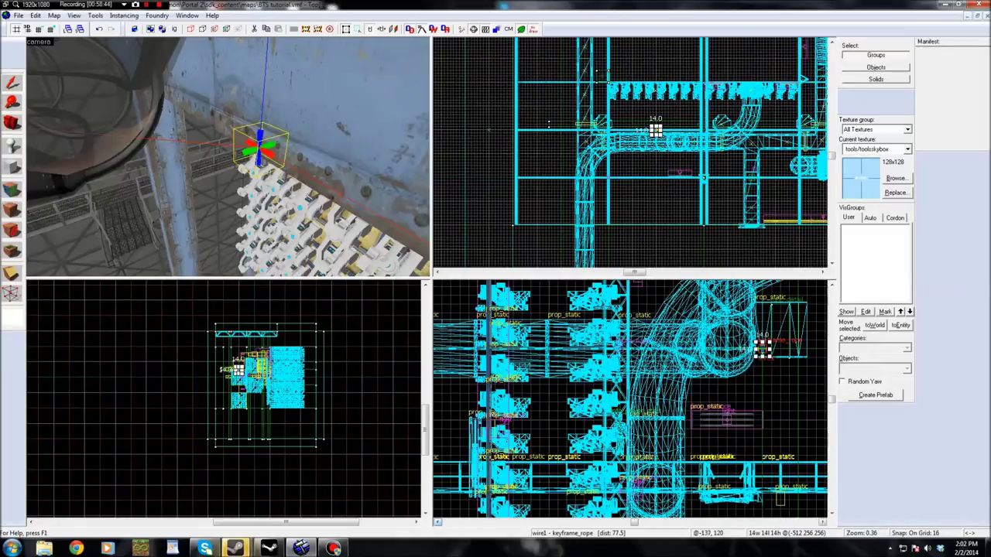
{"action": "key", "text": "bracketleft"}
{"action": "left_click_drag", "start_coordinate": [643, 121], "coordinate": [520, 118]}
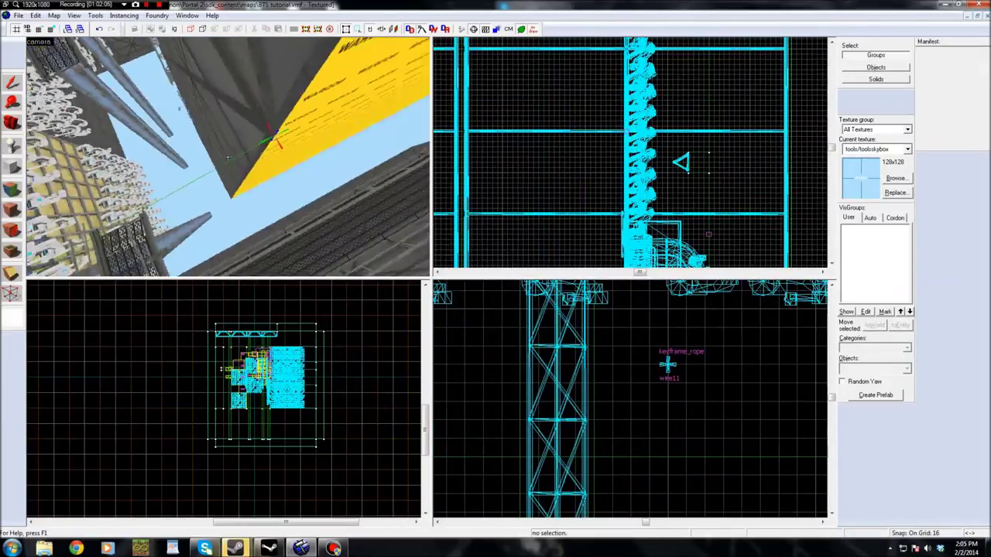
Select the move_rope that leads to wire1 and set its Slack to 100
{"action": "key", "text": "w"}
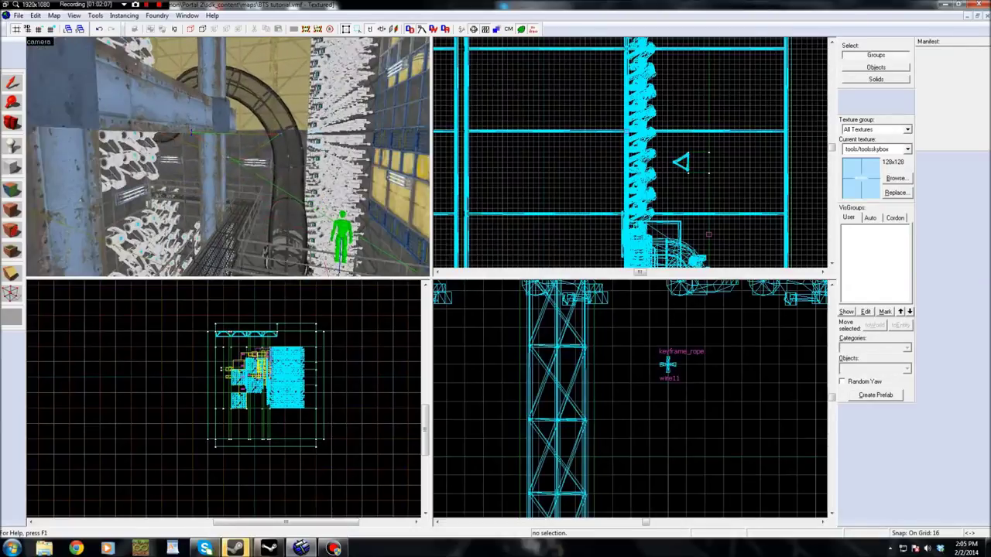
{"action": "key", "text": "w"}
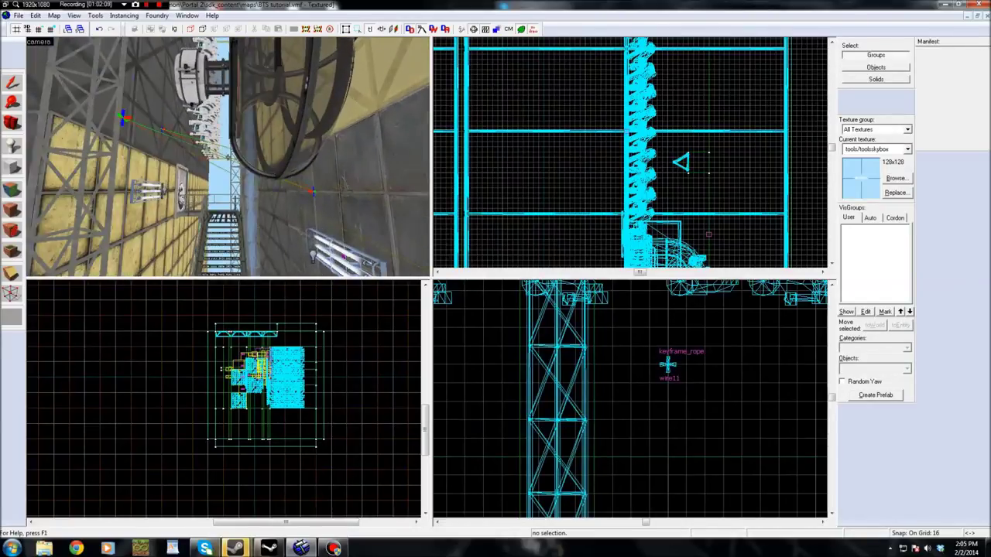
{"action": "key", "text": "w"}
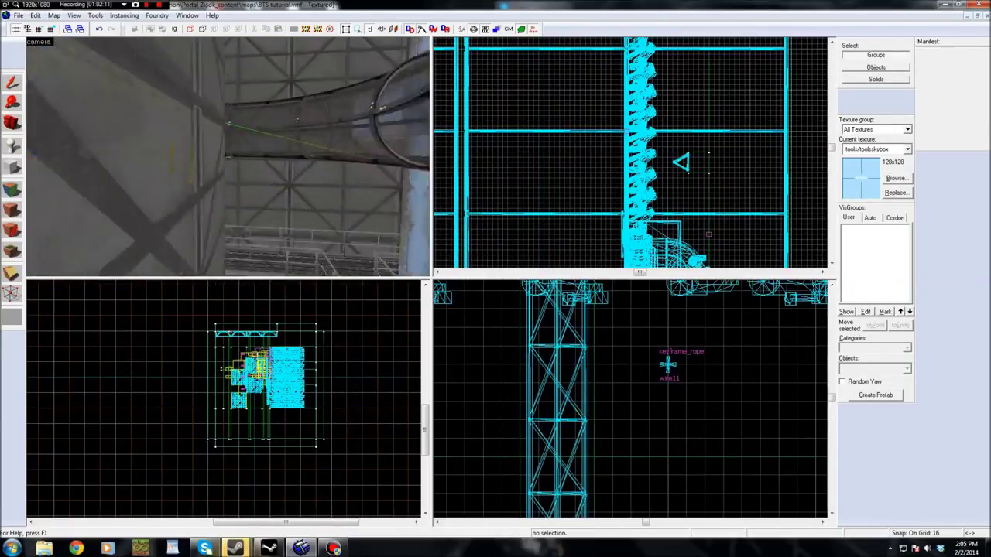
{"action": "key", "text": "w"}
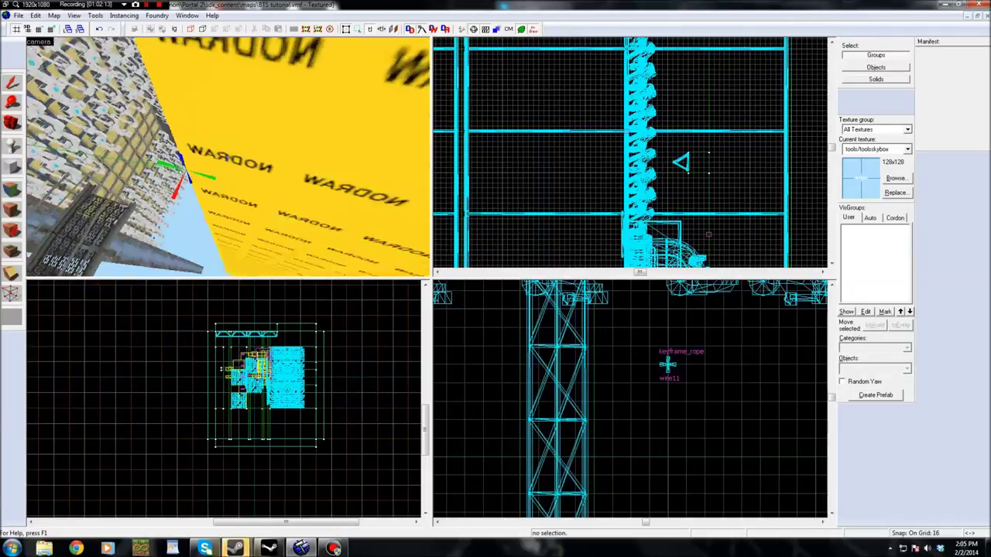
{"action": "double_click", "coordinate": [192, 186]}
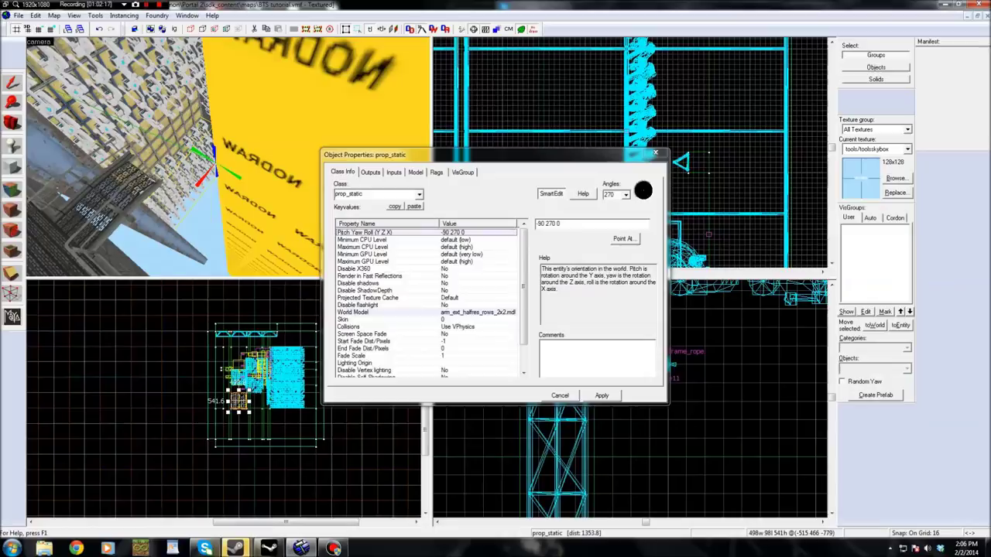
{"action": "left_click", "coordinate": [231, 370]}
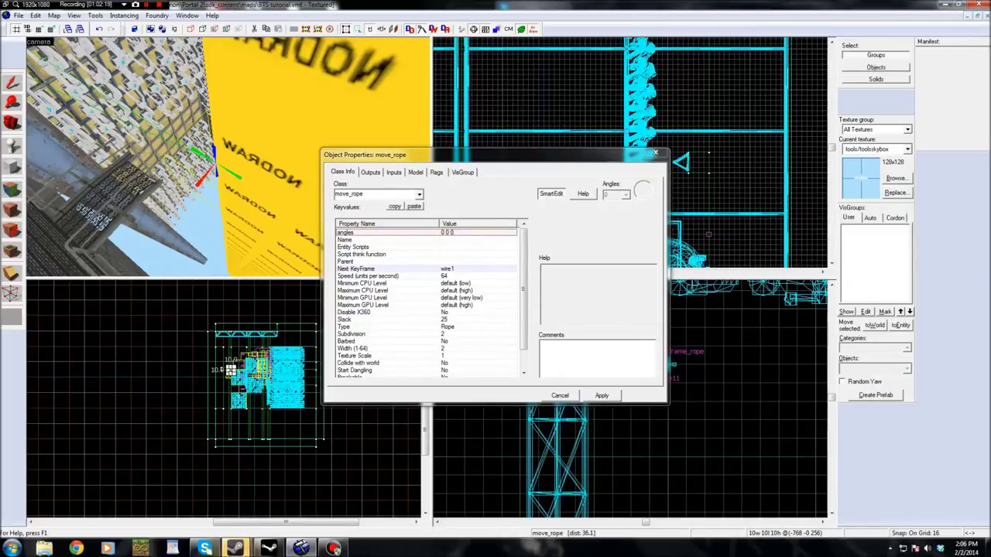
{"action": "left_click", "coordinate": [371, 320]}
{"action": "type", "text": "100"}
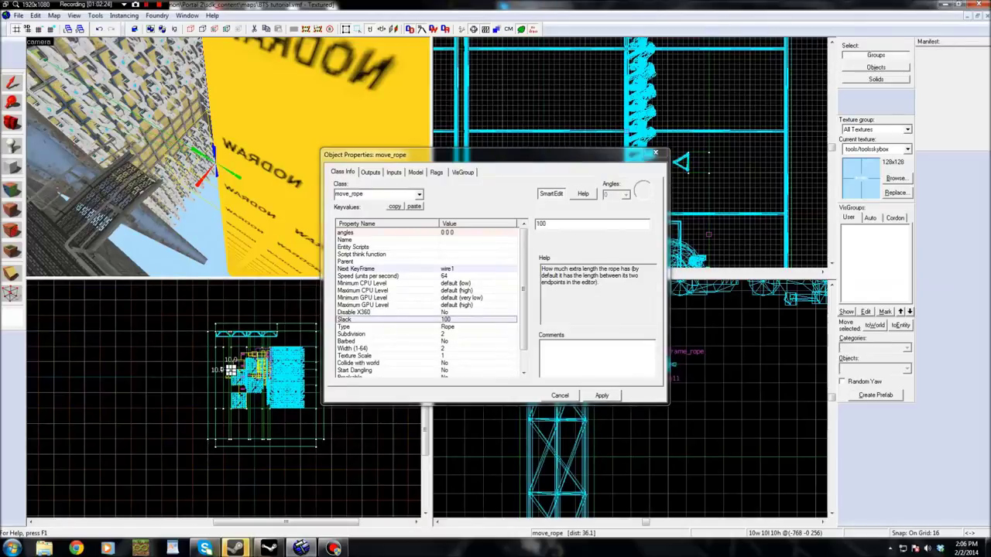
Select the wire1 keyframe_rope on the blue beam and set its Slack to 160
{"action": "type", "text": "zs"}
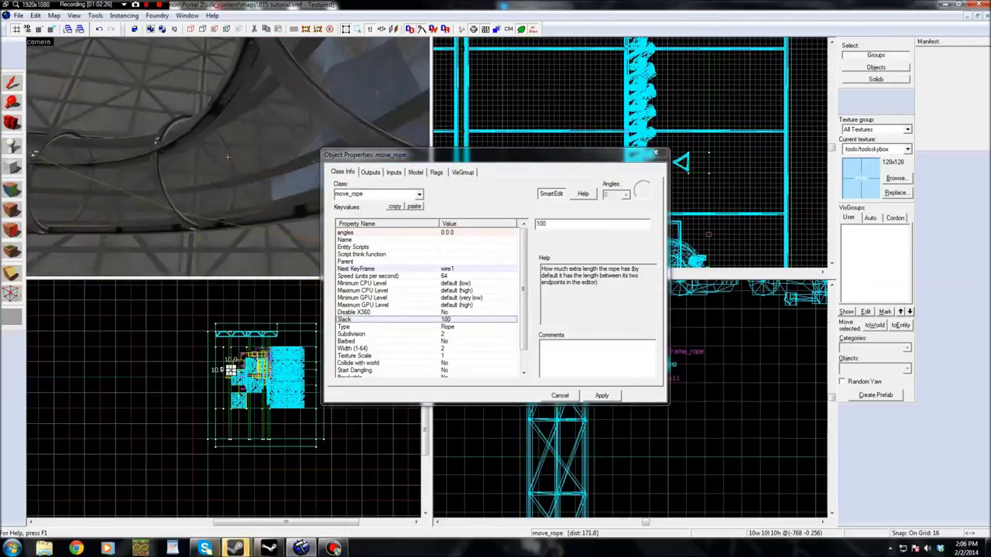
{"action": "left_click", "coordinate": [227, 157]}
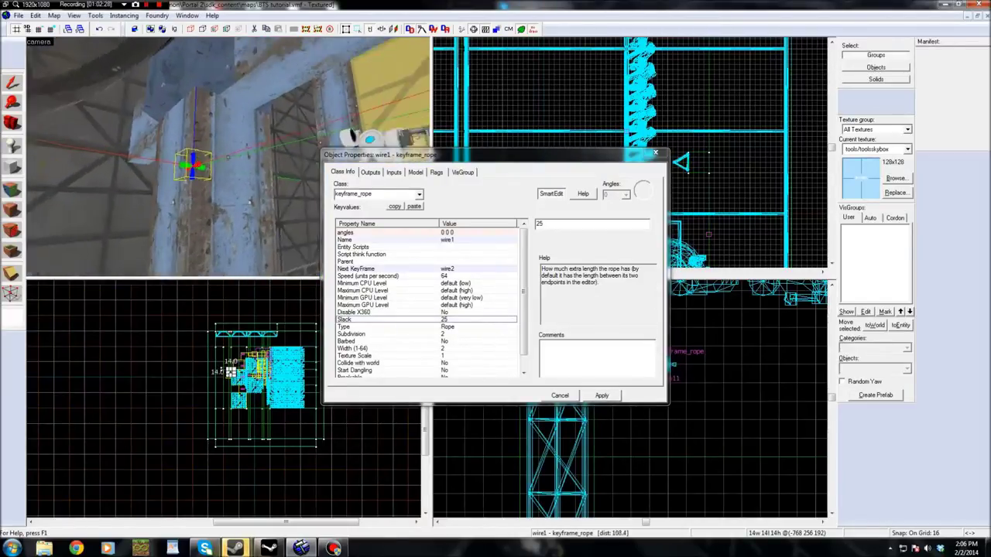
{"action": "key", "text": "s"}
{"action": "key", "text": "s"}
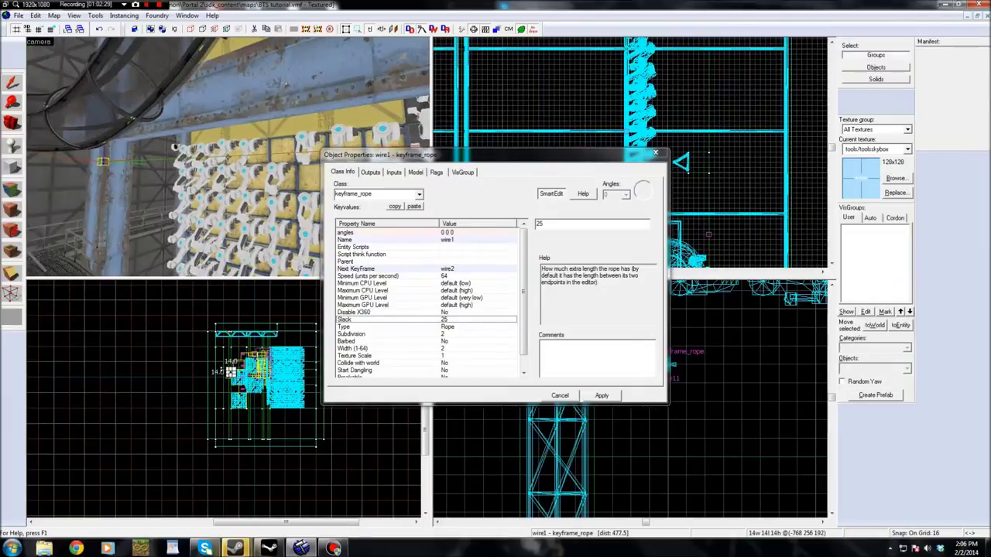
{"action": "double_click", "coordinate": [540, 224]}
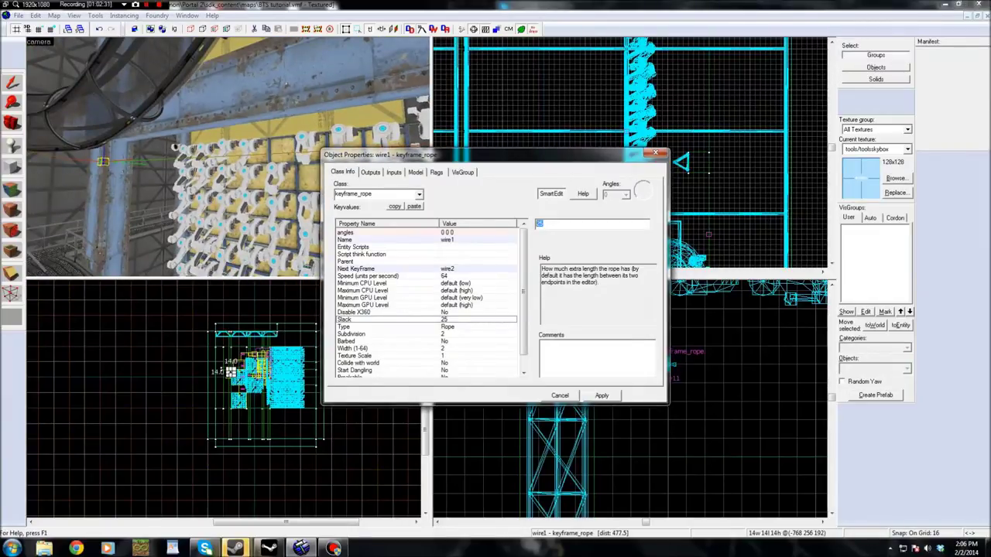
{"action": "type", "text": "160"}
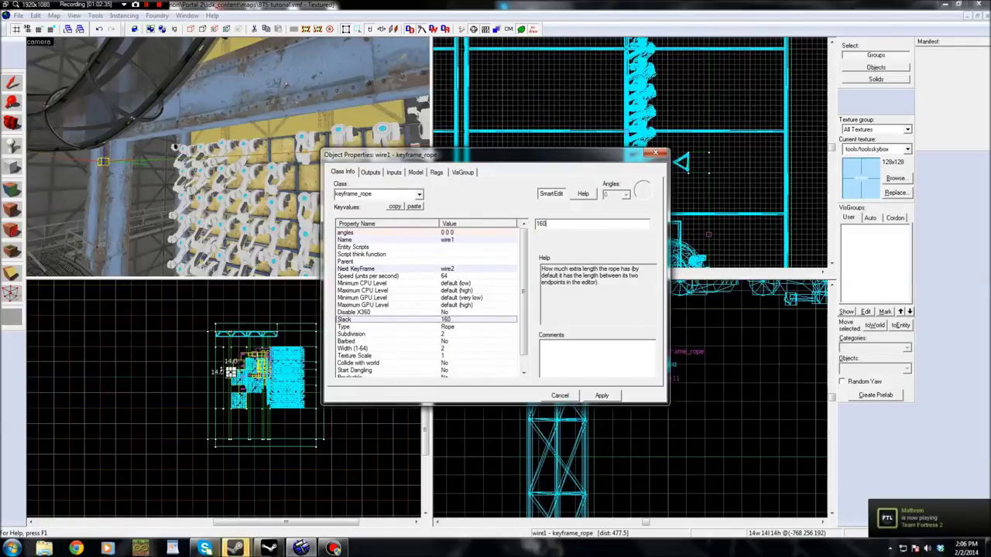
Select the next keyframe_rope along the blue beam and change its Slack value
{"action": "type", "text": "zw"}
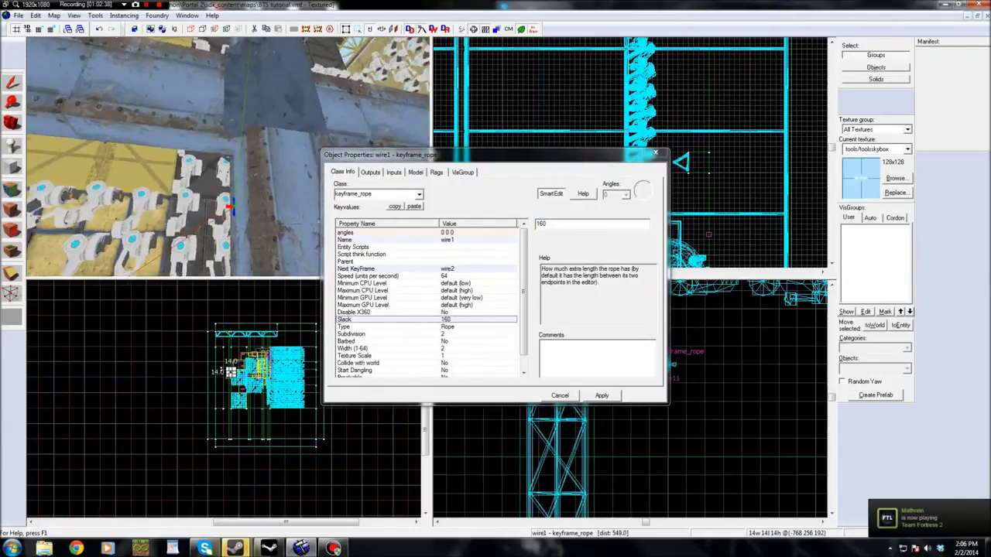
{"action": "left_click", "coordinate": [228, 158]}
{"action": "key", "text": "w"}
{"action": "key", "text": "s"}
{"action": "key", "text": "z"}
{"action": "left_click_drag", "start_coordinate": [547, 223], "coordinate": [534, 224]}
{"action": "type", "text": "1"}
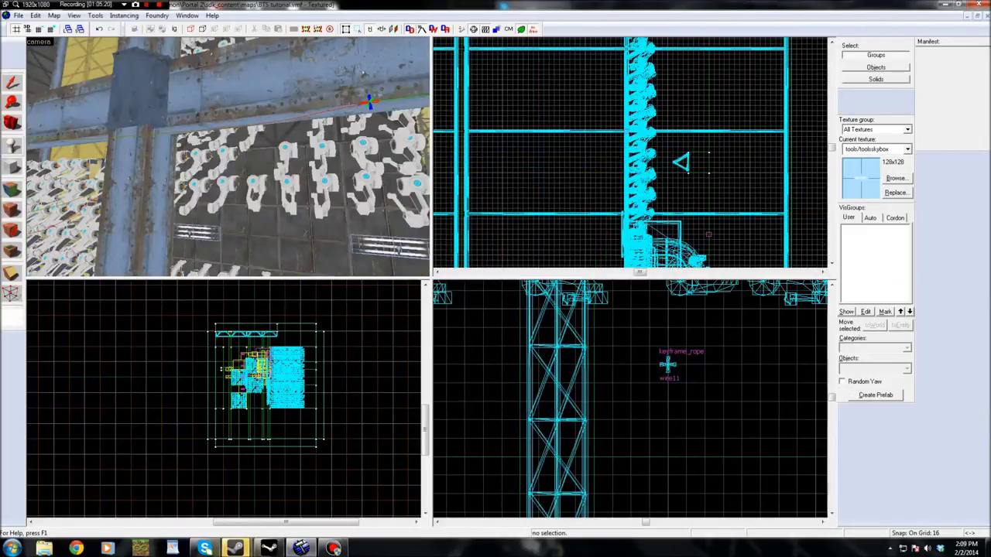
Place a new prop_static entity on the blue beam in the camera view
{"action": "key", "text": "shift+e"}
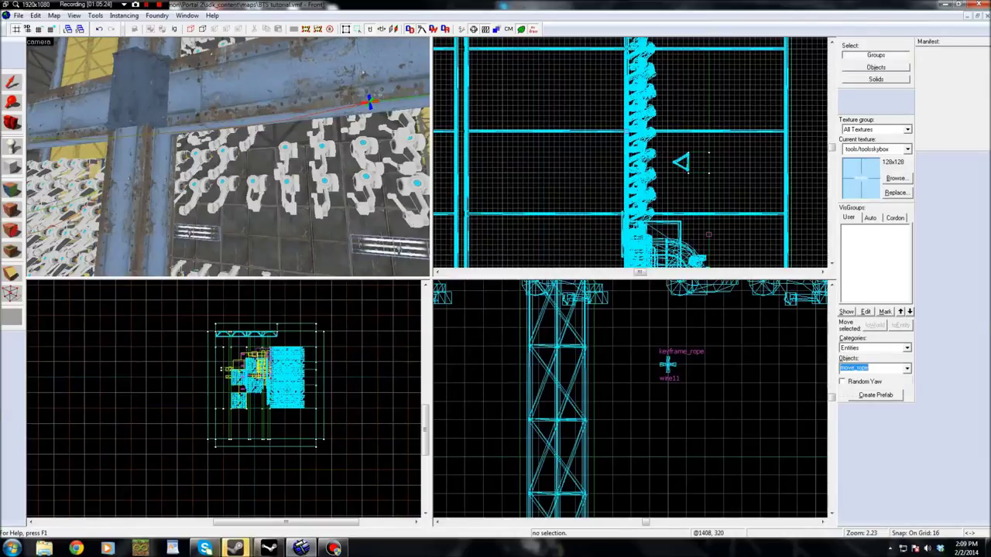
{"action": "type", "text": "stat"}
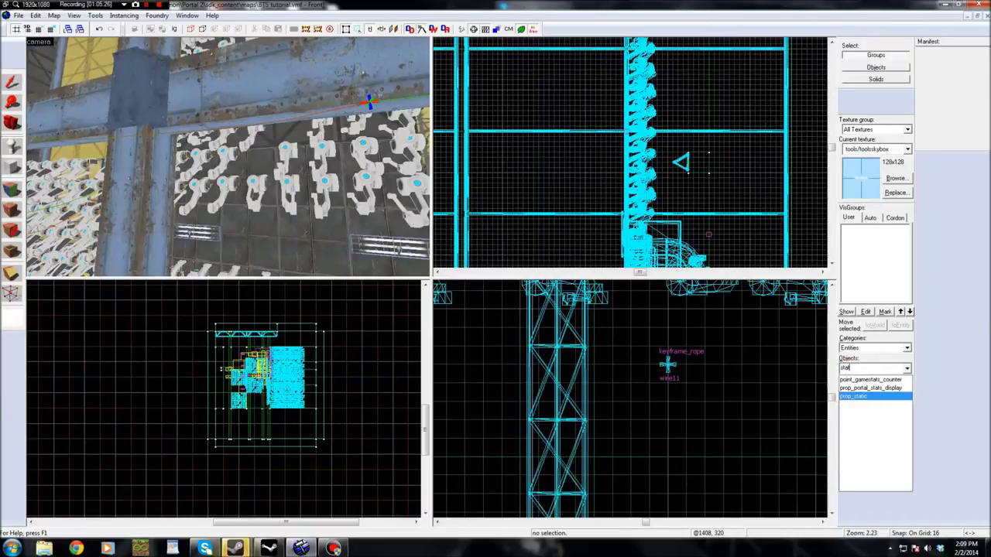
{"action": "left_click", "coordinate": [854, 397]}
{"action": "left_click", "coordinate": [244, 106]}
{"action": "left_click", "coordinate": [12, 82]}
Open the model browser for the new prop's World Model and filter the models by "cable"
{"action": "key", "text": "alt+Return"}
{"action": "left_click", "coordinate": [353, 312]}
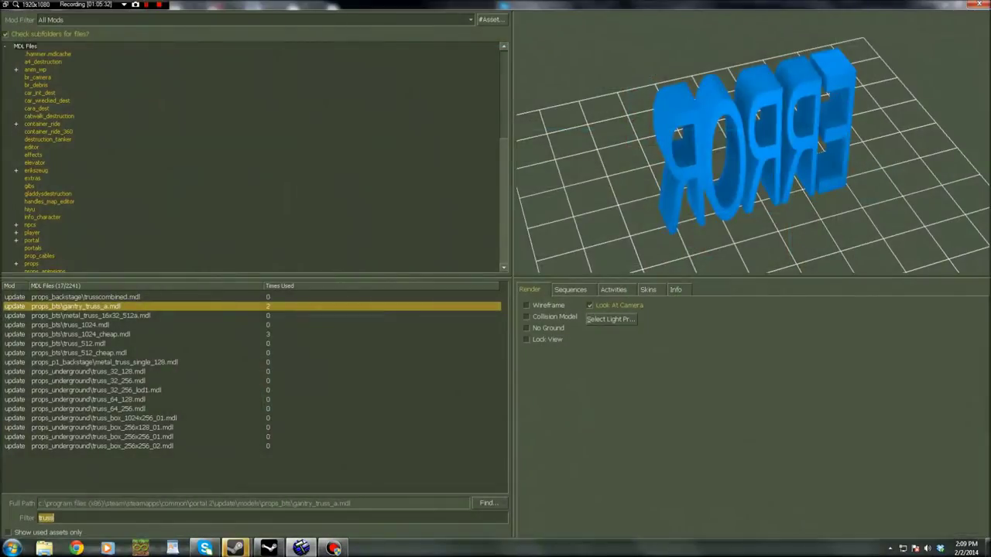
{"action": "type", "text": "cable"}
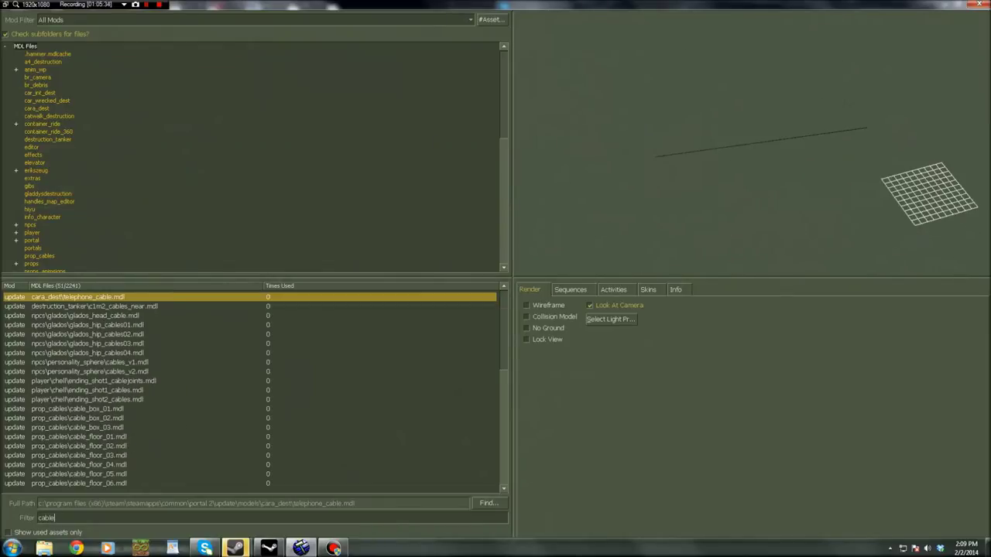
Preview the filtered cable models, from the character and box cables through the floor, long and suspended ones
{"action": "left_click", "coordinate": [78, 418]}
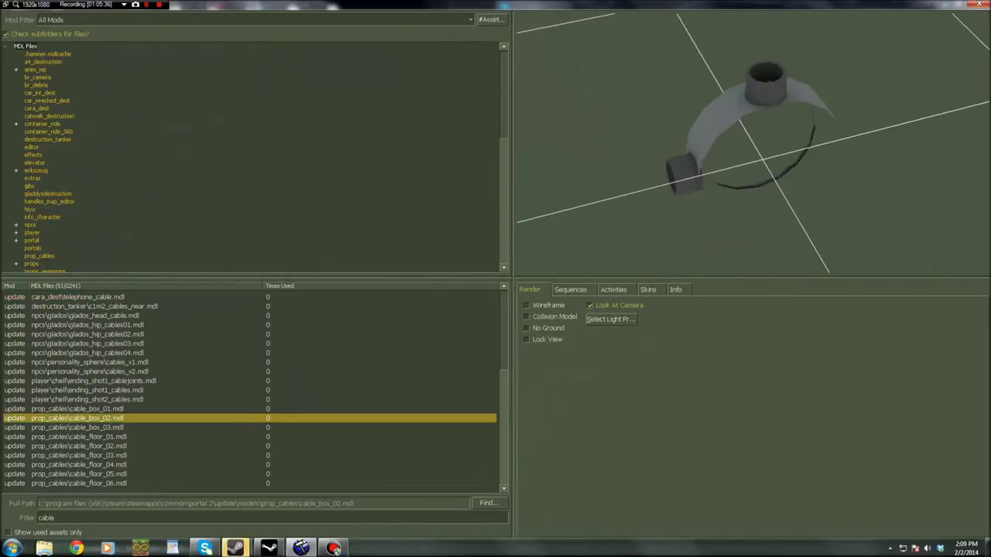
{"action": "key", "text": "Up"}
{"action": "key", "text": "Up"}
{"action": "key", "text": "Up"}
{"action": "key", "text": "Up"}
{"action": "key", "text": "Up"}
{"action": "key", "text": "Up"}
{"action": "key", "text": "Up"}
{"action": "key", "text": "Up"}
{"action": "key", "text": "Up"}
{"action": "key", "text": "Up"}
{"action": "key", "text": "Up"}
{"action": "key", "text": "Up"}
{"action": "key", "text": "Up"}
{"action": "key", "text": "Down"}
{"action": "key", "text": "Down"}
{"action": "key", "text": "Down"}
{"action": "key", "text": "Down"}
{"action": "key", "text": "Down"}
{"action": "key", "text": "Down"}
{"action": "key", "text": "Down"}
{"action": "key", "text": "Down"}
{"action": "key", "text": "Down"}
{"action": "key", "text": "Down"}
{"action": "key", "text": "Down"}
{"action": "key", "text": "Down"}
{"action": "key", "text": "Down"}
{"action": "key", "text": "Down"}
{"action": "key", "text": "Up"}
{"action": "key", "text": "Up"}
{"action": "key", "text": "Up"}
{"action": "key", "text": "Up"}
{"action": "left_click_drag", "start_coordinate": [751, 143], "coordinate": [702, 141]}
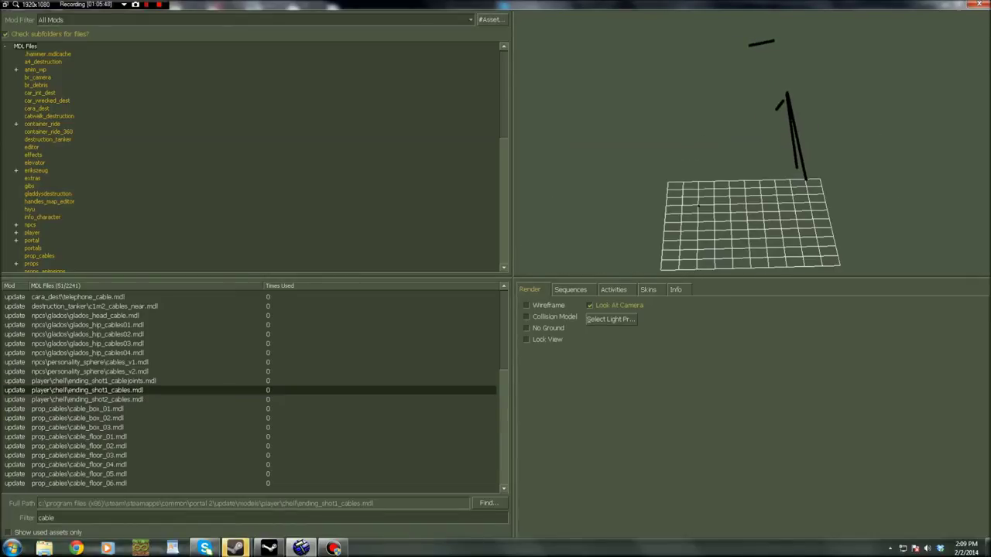
{"action": "key", "text": "Down"}
{"action": "key", "text": "Down"}
{"action": "key", "text": "Down"}
{"action": "key", "text": "Down"}
{"action": "key", "text": "Down"}
{"action": "key", "text": "Down"}
{"action": "key", "text": "Down"}
{"action": "key", "text": "Down"}
{"action": "key", "text": "Down"}
{"action": "key", "text": "Down"}
{"action": "key", "text": "Down"}
{"action": "key", "text": "Down"}
{"action": "key", "text": "Down"}
{"action": "key", "text": "Down"}
{"action": "key", "text": "Down"}
{"action": "key", "text": "Down"}
{"action": "key", "text": "Down"}
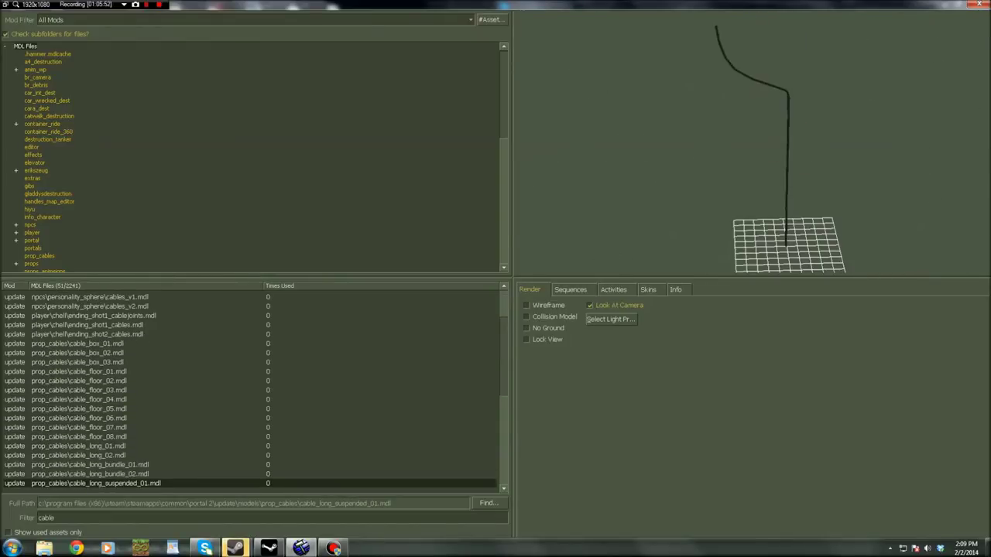
Compare the long cable bundles and assign prop_cables\cable_long_bundle_02.mdl as the prop's World Model
{"action": "key", "text": "Up"}
{"action": "key", "text": "Up"}
{"action": "left_click_drag", "start_coordinate": [767, 217], "coordinate": [859, 174]}
{"action": "key", "text": "Down"}
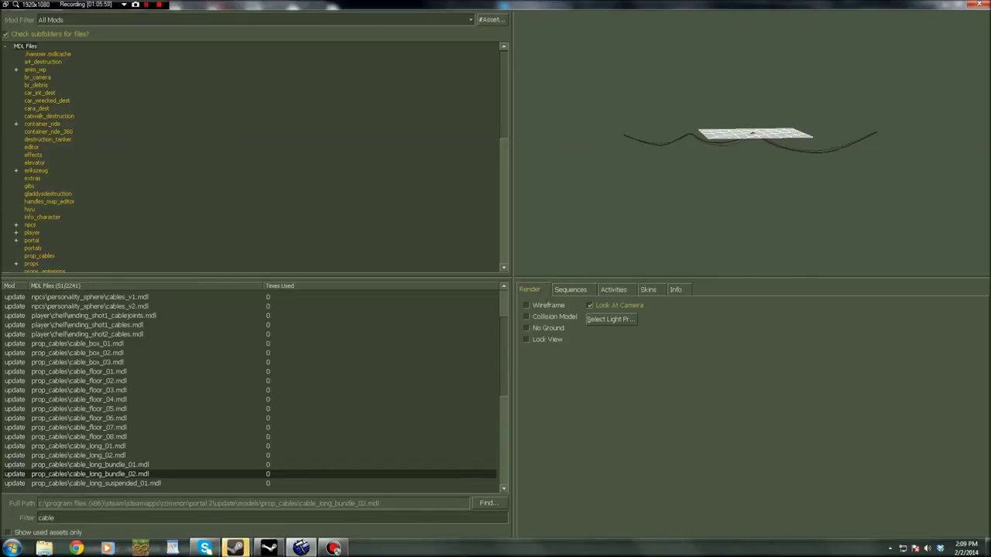
{"action": "key", "text": "Return"}
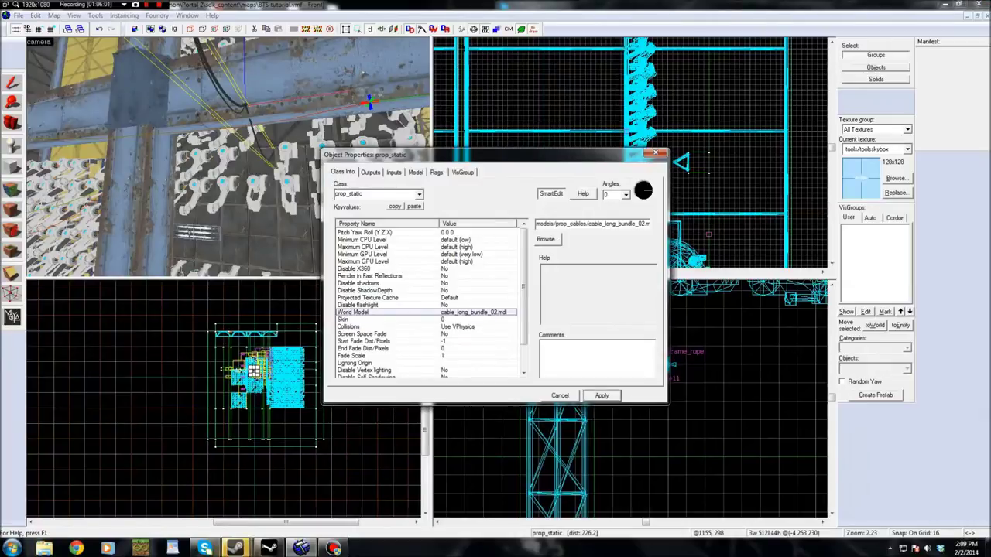
{"action": "left_click", "coordinate": [655, 154]}
Move the cable bundle prop in the top view to position it along the blue beam
{"action": "key", "text": "z"}
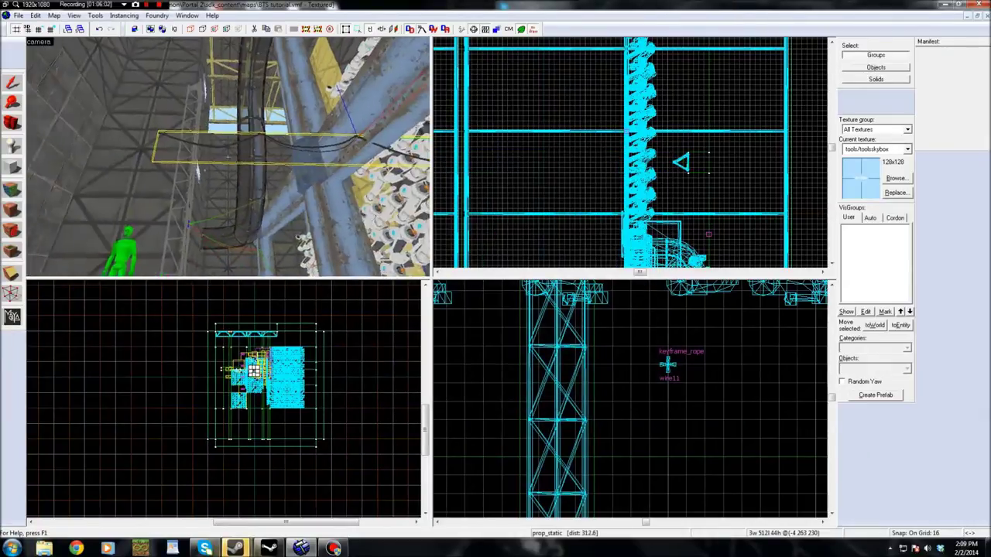
{"action": "key", "text": "a"}
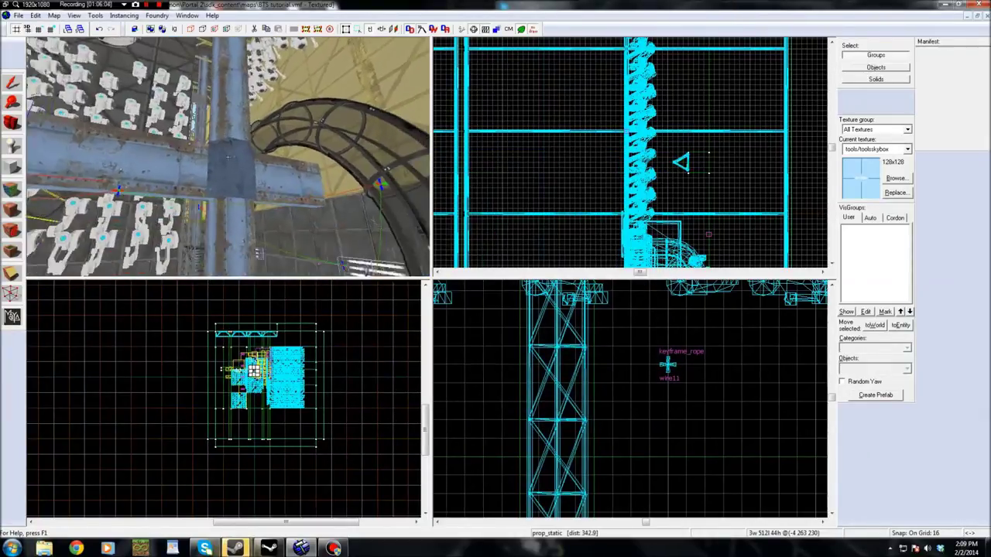
{"action": "key", "text": "w"}
{"action": "key", "text": "z"}
{"action": "scroll", "coordinate": [686, 148], "scroll_direction": "down", "scroll_amount": 5}
{"action": "scroll", "coordinate": [626, 233], "scroll_direction": "up", "scroll_amount": 9}
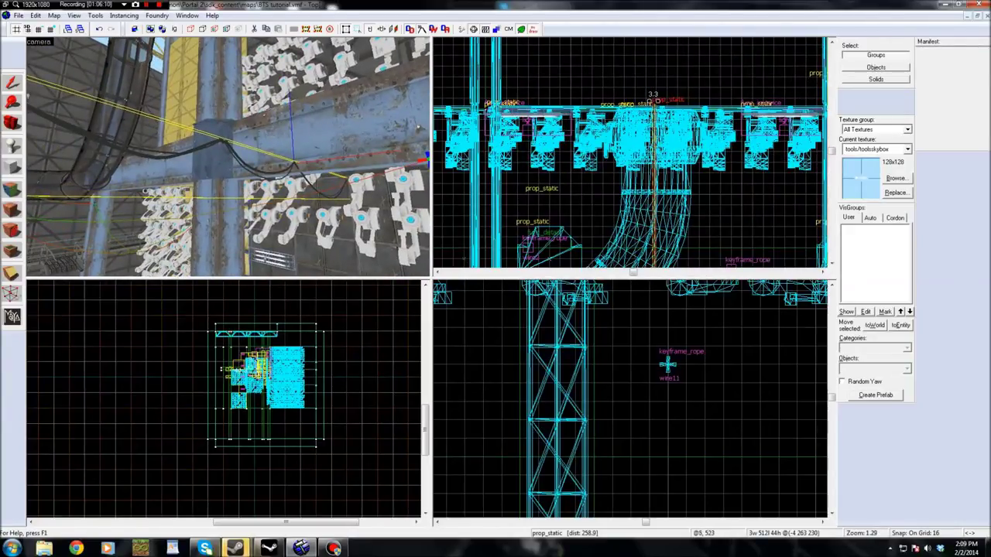
{"action": "scroll", "coordinate": [555, 114], "scroll_direction": "down", "scroll_amount": 6}
{"action": "left_click_drag", "start_coordinate": [591, 107], "coordinate": [687, 169]}
{"action": "scroll", "coordinate": [641, 169], "scroll_direction": "up", "scroll_amount": 8}
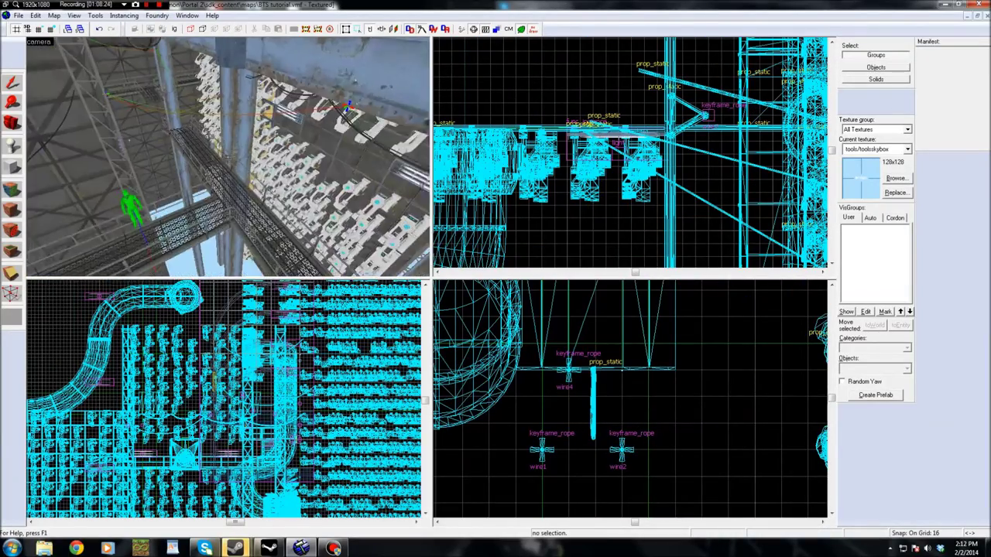
Duplicate the info_player_start on the catwalk and place the copy just beside it in the top view
{"action": "key", "text": "w"}
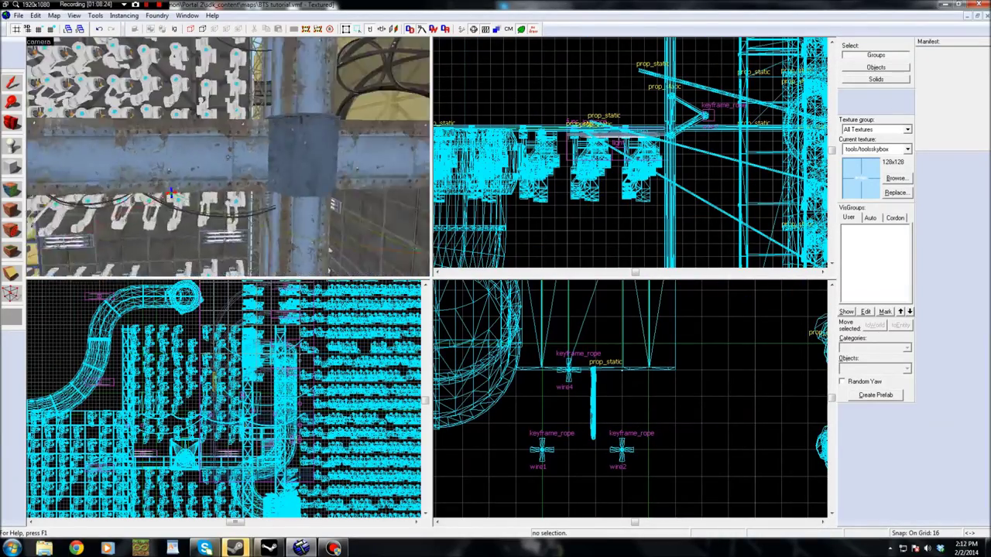
{"action": "key", "text": "w"}
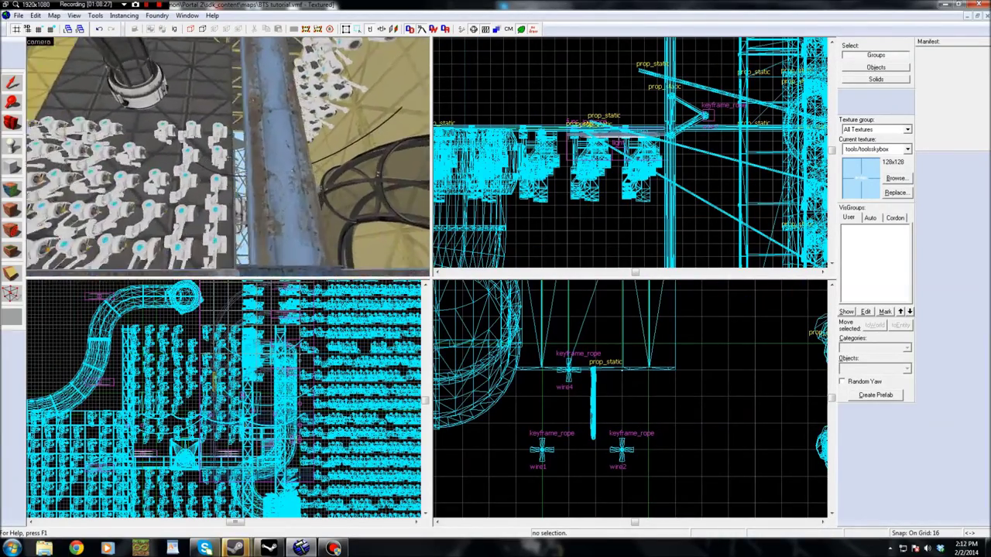
{"action": "key", "text": "w"}
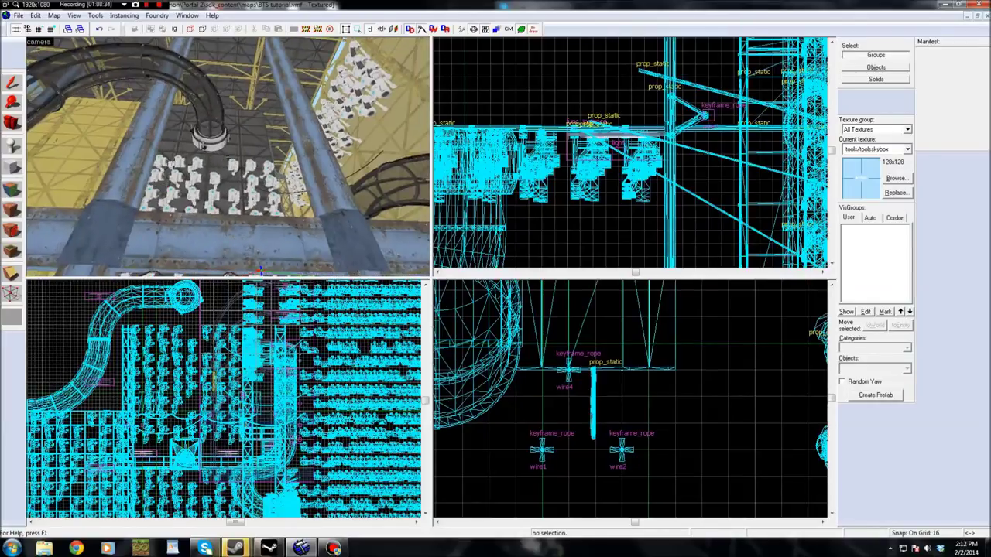
{"action": "key", "text": "w"}
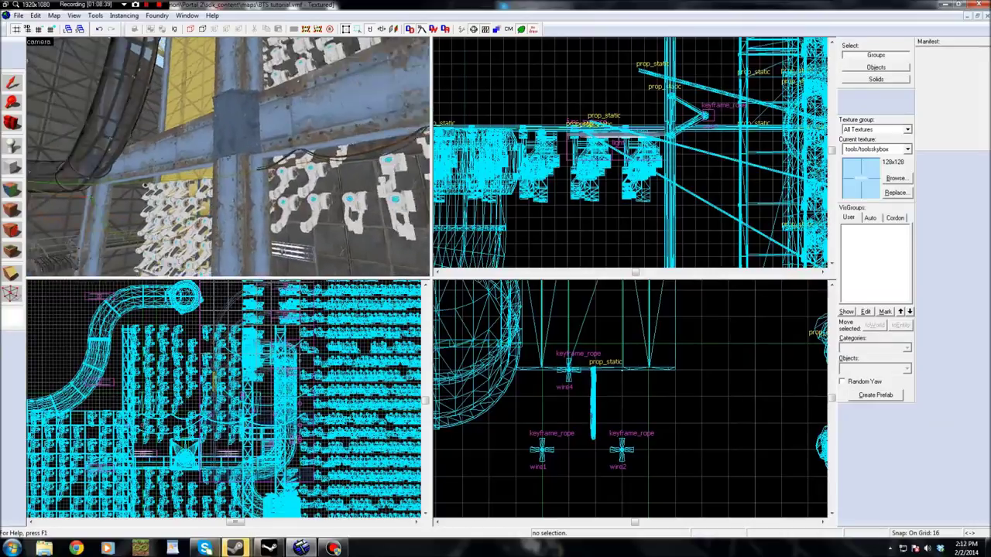
{"action": "key", "text": "s"}
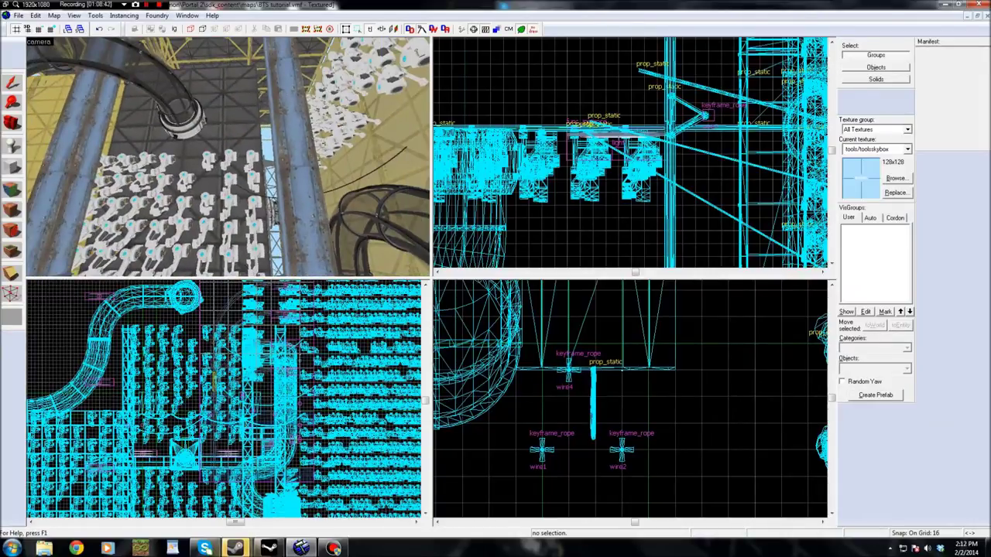
{"action": "key", "text": "w"}
{"action": "left_click", "coordinate": [227, 157]}
{"action": "key", "text": "z"}
{"action": "scroll", "coordinate": [614, 172], "scroll_direction": "down", "scroll_amount": 9}
{"action": "scroll", "coordinate": [593, 184], "scroll_direction": "up", "scroll_amount": 9}
{"action": "left_click_drag", "start_coordinate": [563, 187], "coordinate": [563, 209], "text": "shift"}
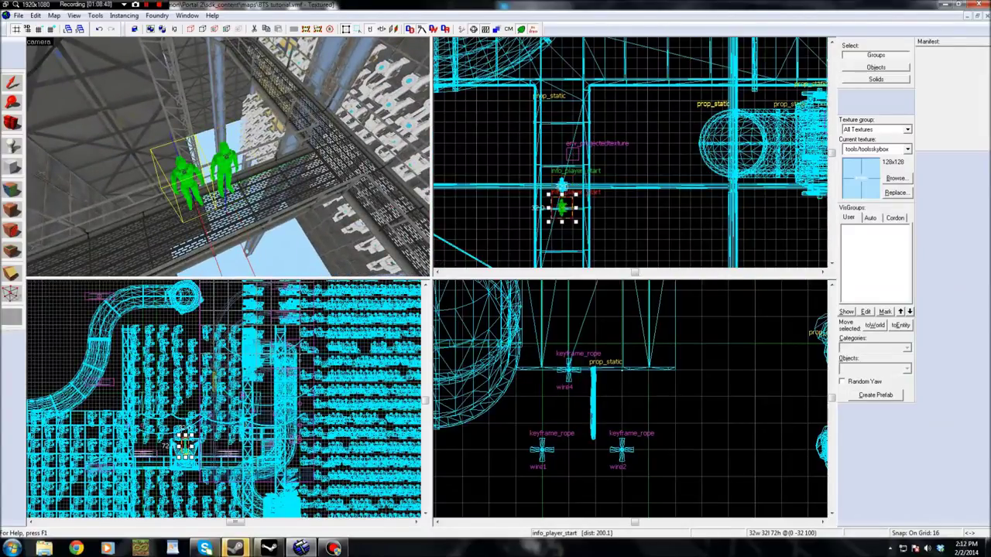
Change the duplicated info_player_start into an ambient_generic entity and apply the new class
{"action": "key", "text": "alt+Return"}
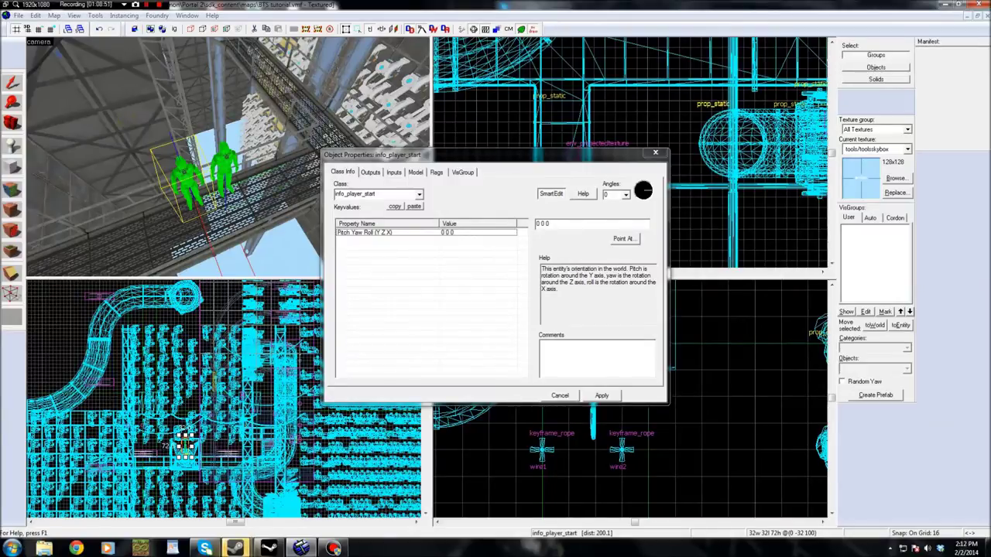
{"action": "left_click", "coordinate": [377, 195]}
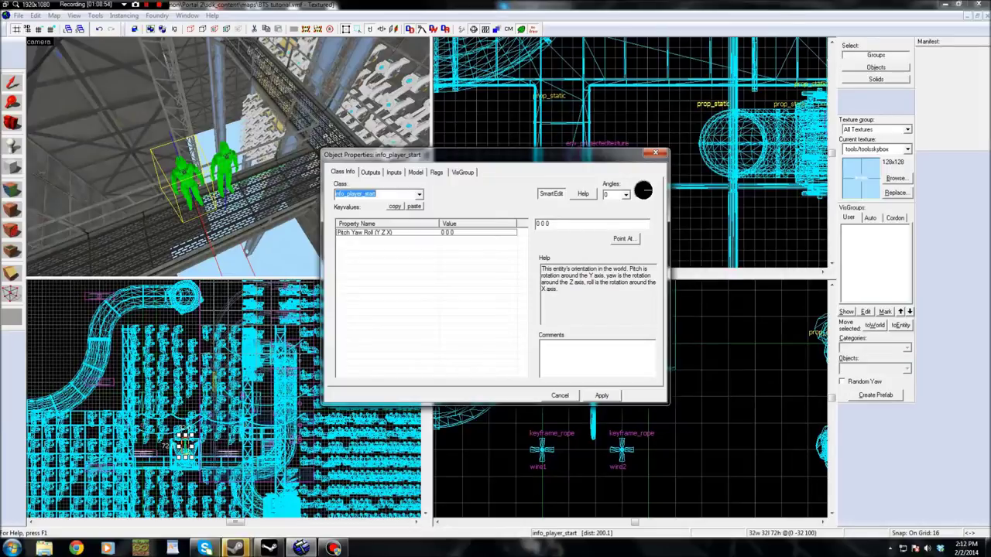
{"action": "type", "text": "ambient"}
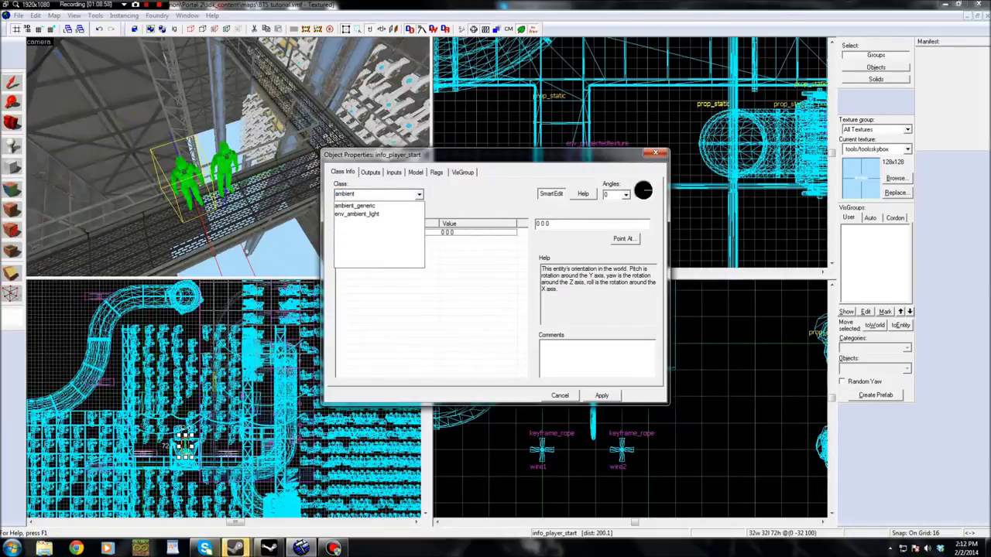
{"action": "key", "text": "Down"}
{"action": "key", "text": "Return"}
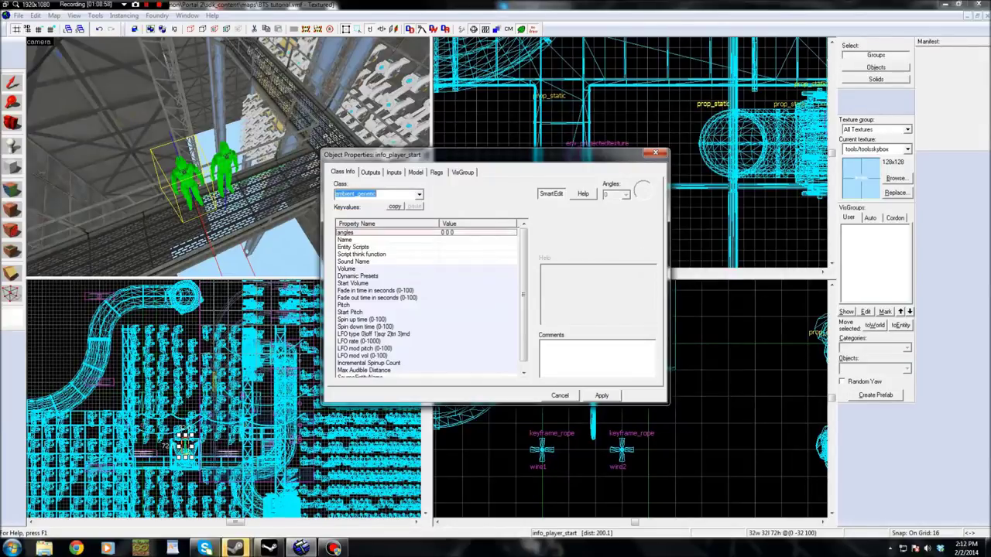
{"action": "left_click", "coordinate": [602, 396]}
Browse sounds for the ambient_generic's Sound Name and filter the list by "ambience"
{"action": "left_click", "coordinate": [353, 255]}
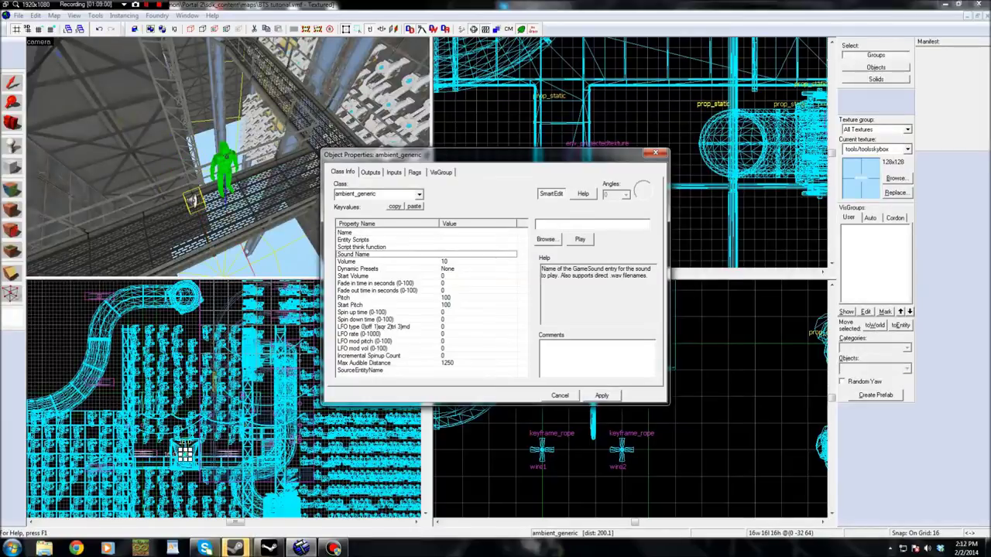
{"action": "left_click", "coordinate": [547, 240]}
{"action": "double_click", "coordinate": [444, 369]}
{"action": "type", "text": "ambien"}
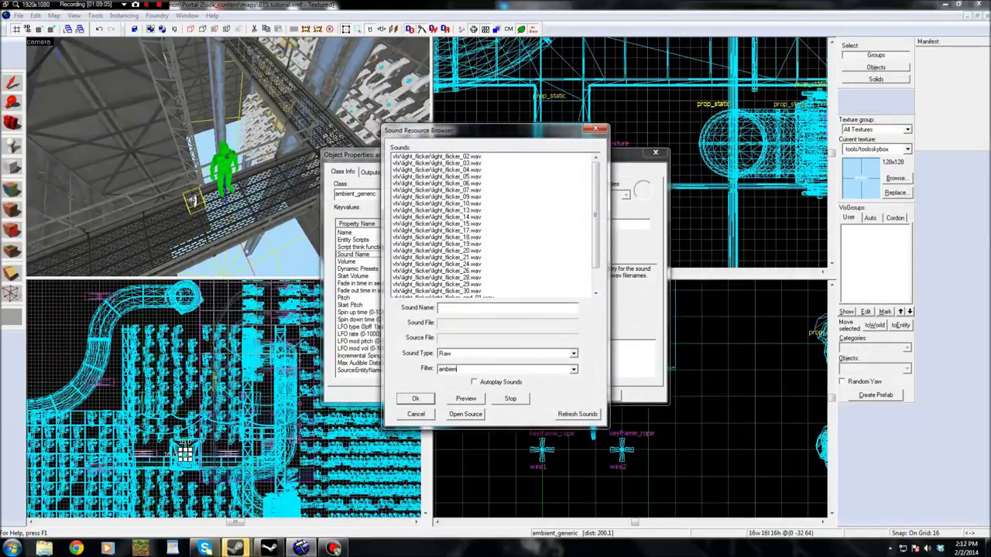
{"action": "type", "text": "ce"}
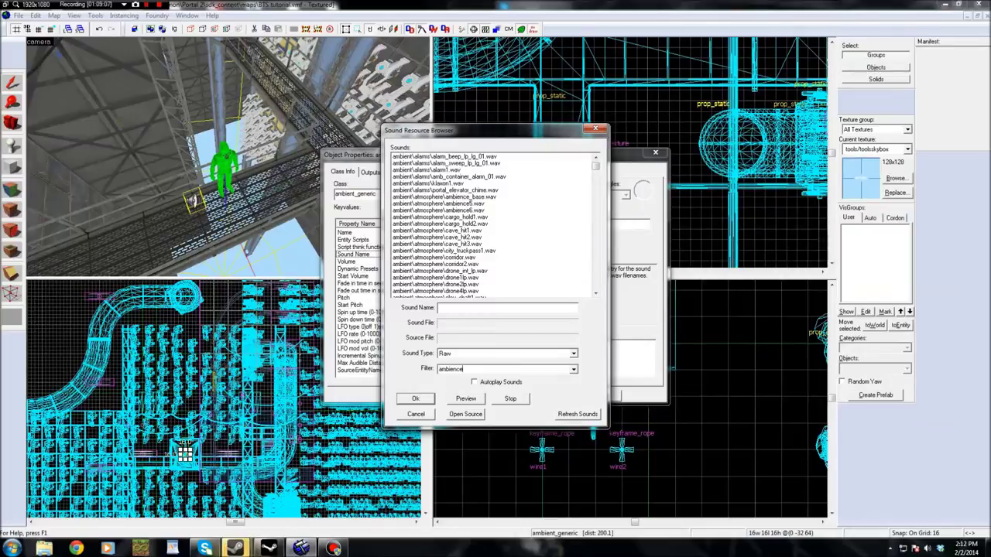
{"action": "scroll", "coordinate": [492, 224], "scroll_direction": "down", "scroll_amount": 1}
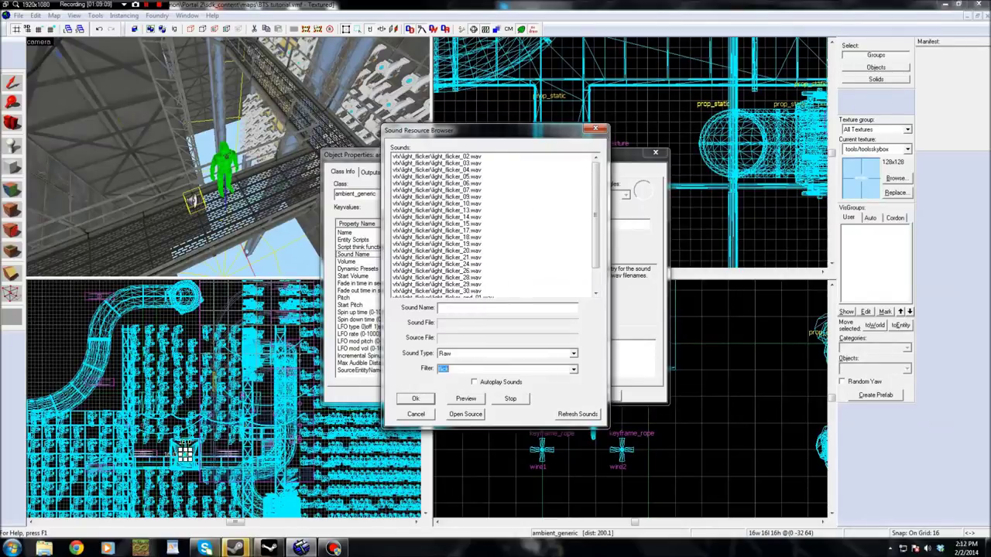
{"action": "type", "text": "ambient"}
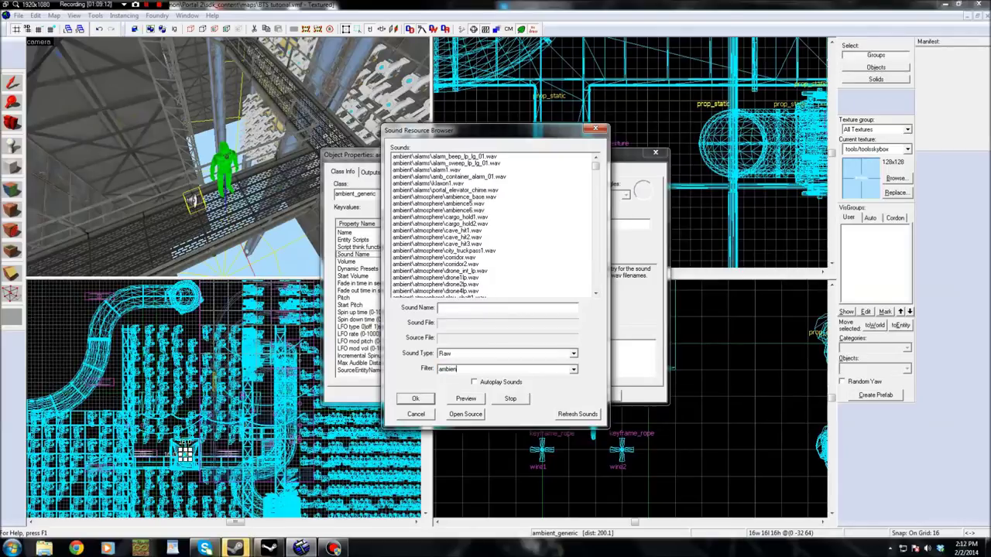
{"action": "left_click", "coordinate": [464, 163]}
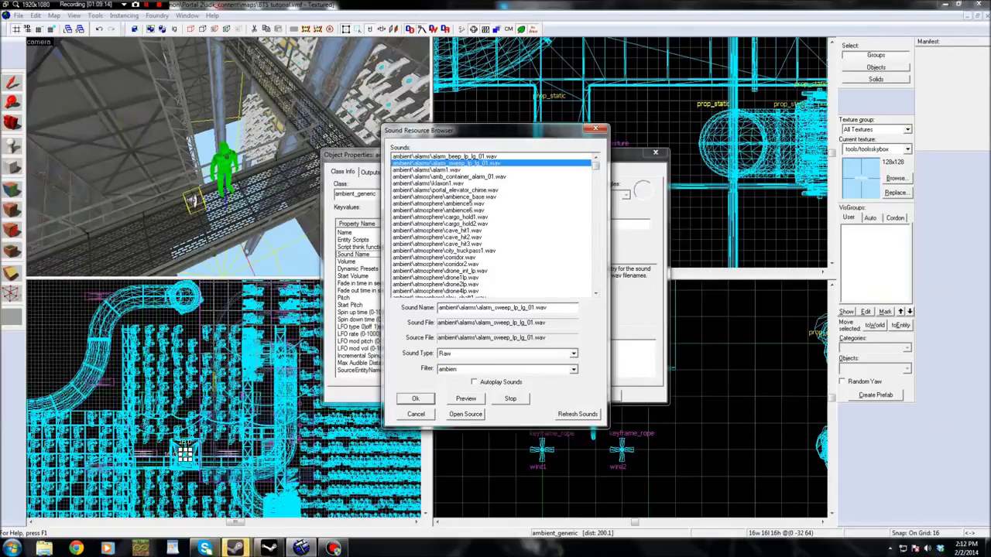
{"action": "left_click", "coordinate": [465, 157]}
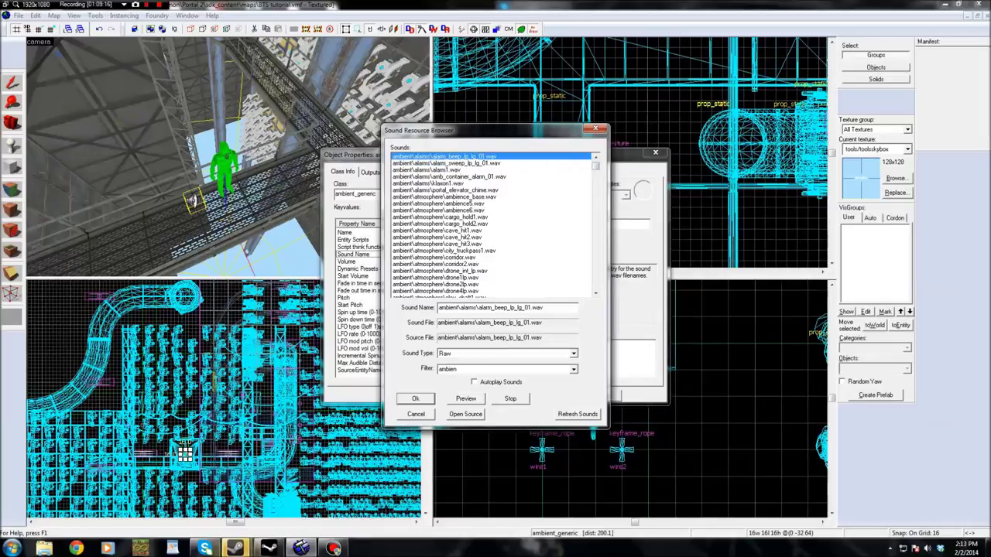
{"action": "double_click", "coordinate": [448, 369]}
{"action": "left_click", "coordinate": [458, 369]}
{"action": "type", "text": "ce"}
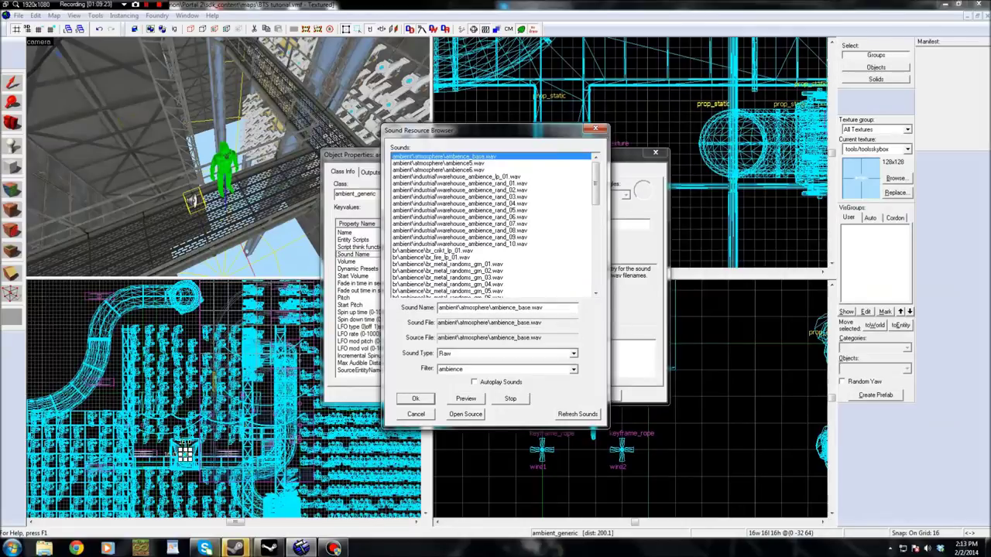
Preview ambience_base.wav, ambience5.wav and ambience6.wav, and assign ambient\atmosphere\ambience6.wav as the Sound Name
{"action": "left_click", "coordinate": [465, 399]}
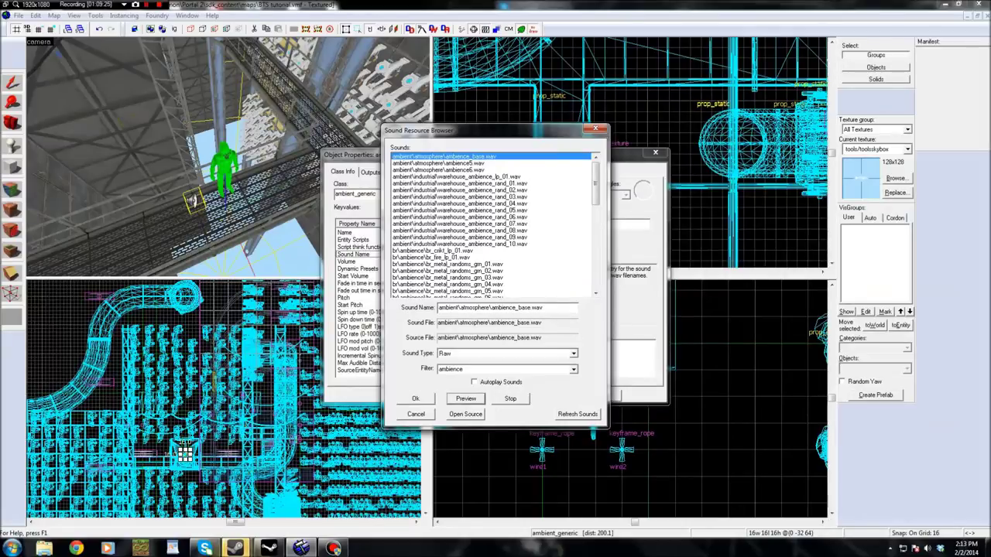
{"action": "left_click", "coordinate": [464, 164]}
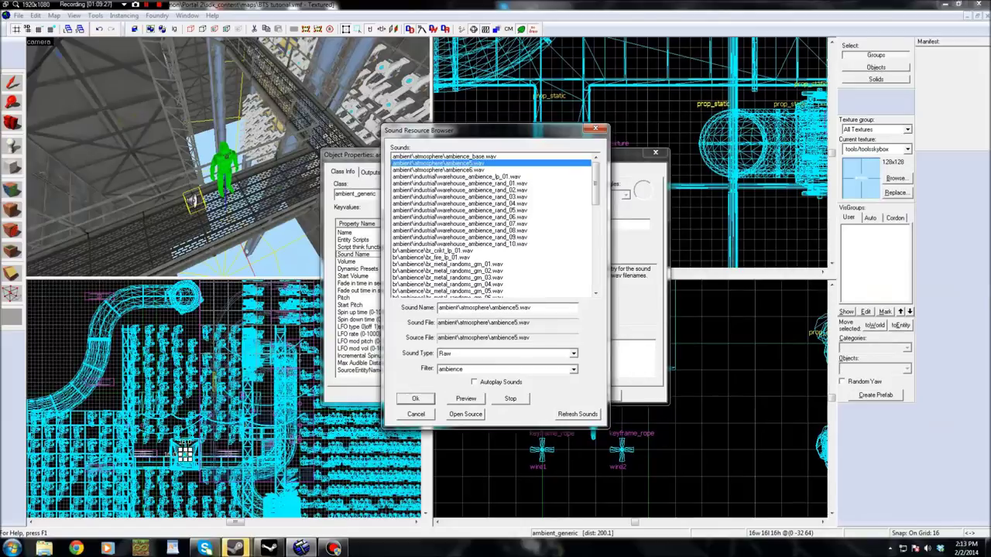
{"action": "left_click", "coordinate": [465, 399]}
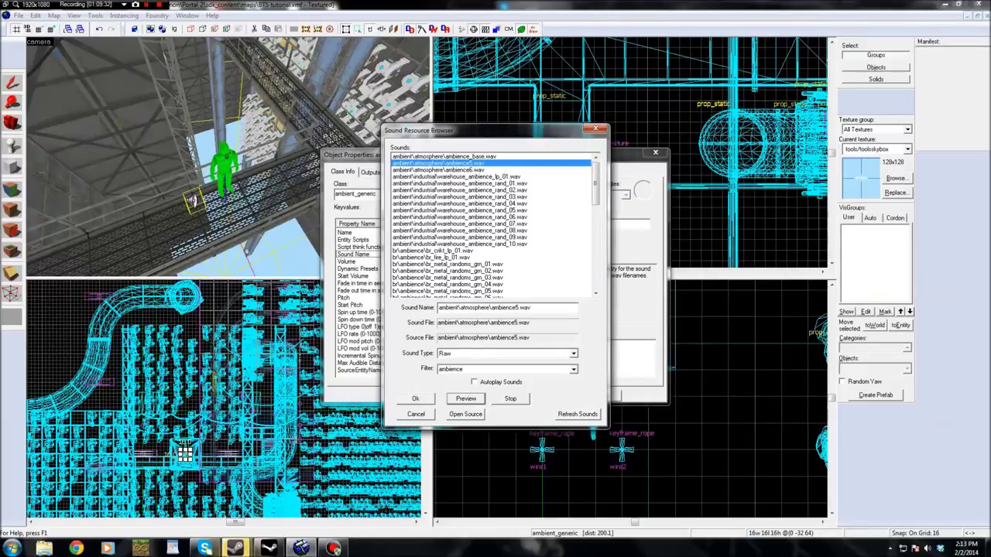
{"action": "left_click", "coordinate": [438, 170]}
{"action": "left_click", "coordinate": [466, 399]}
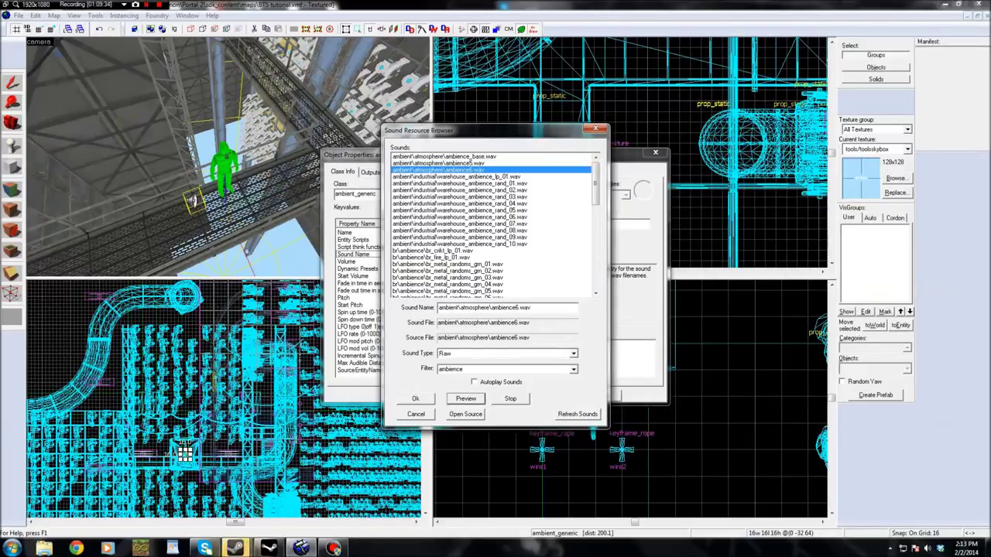
{"action": "left_click", "coordinate": [416, 399]}
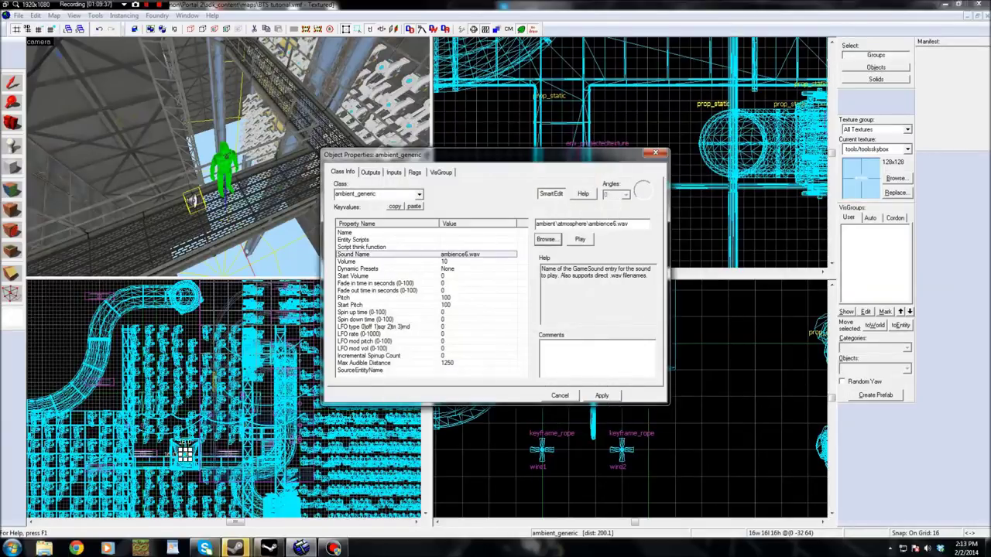
Reopen the sound browser and compare warehouse_ambience_lp_01.wav with warehouse_ambience_rand_03.wav by previewing both
{"action": "left_click", "coordinate": [548, 240]}
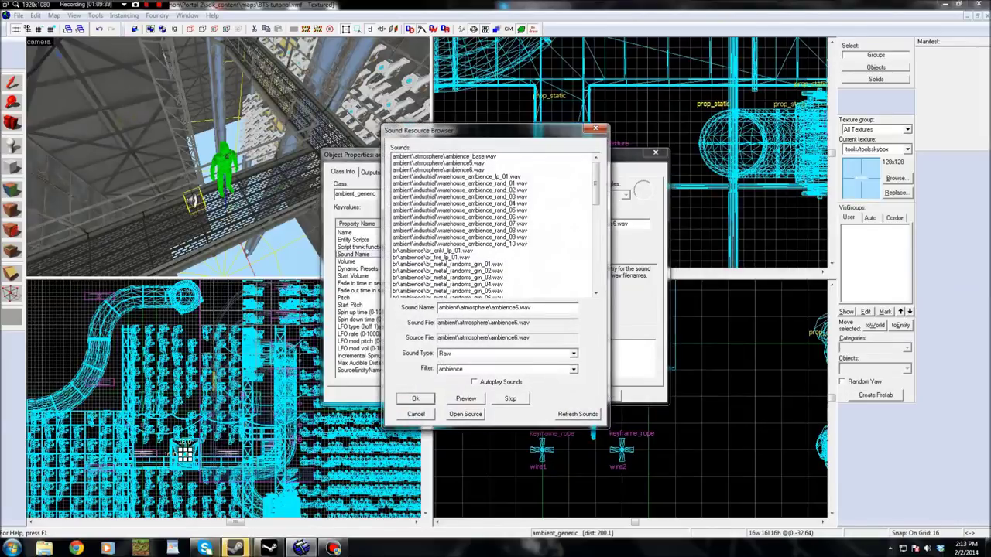
{"action": "left_click", "coordinate": [496, 177]}
{"action": "left_click", "coordinate": [465, 398]}
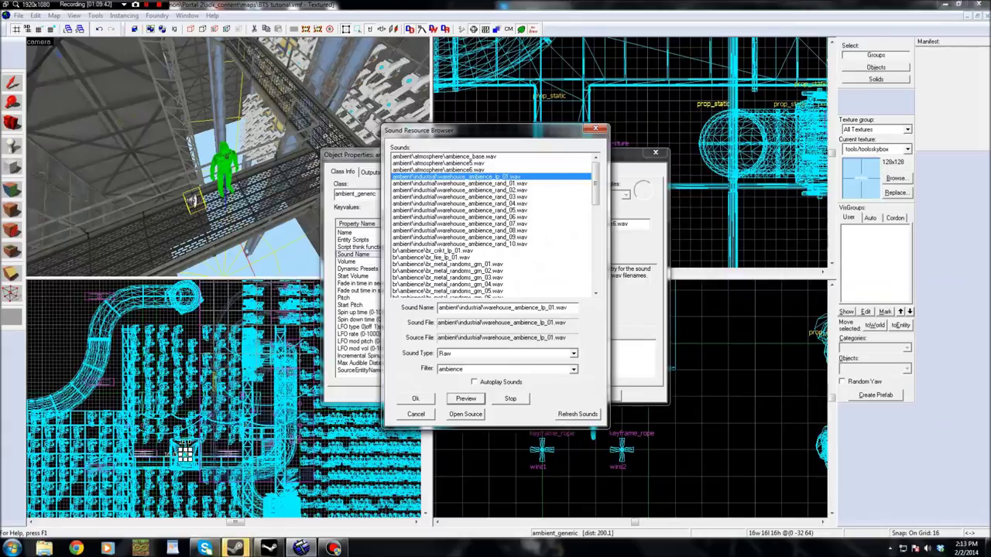
{"action": "left_click", "coordinate": [510, 398]}
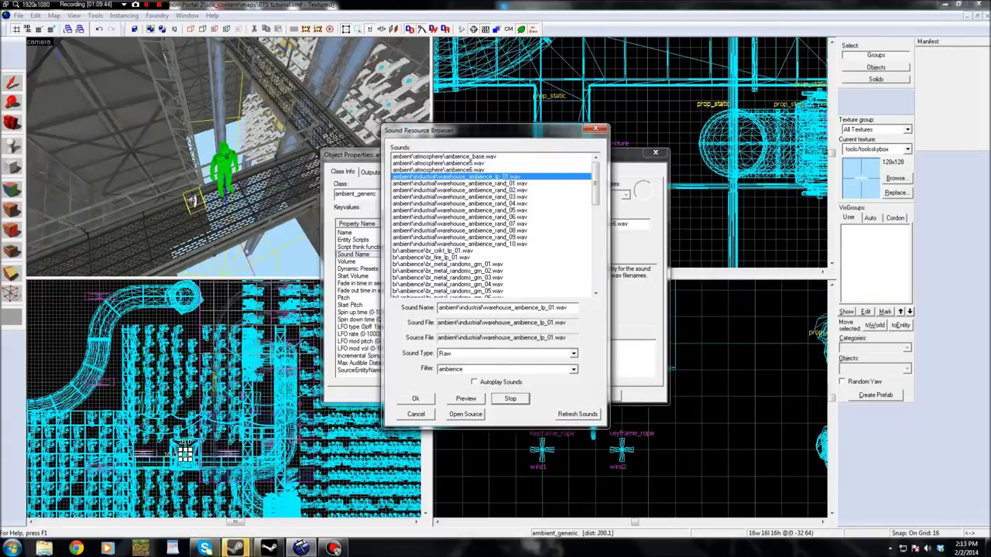
{"action": "left_click", "coordinate": [495, 197]}
{"action": "left_click", "coordinate": [465, 399]}
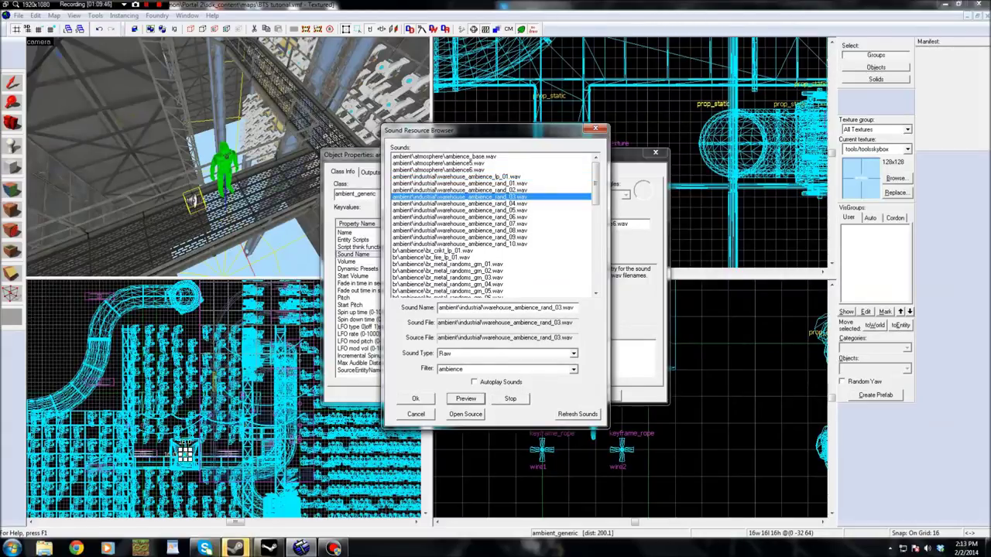
{"action": "left_click", "coordinate": [487, 176]}
{"action": "left_click", "coordinate": [466, 399]}
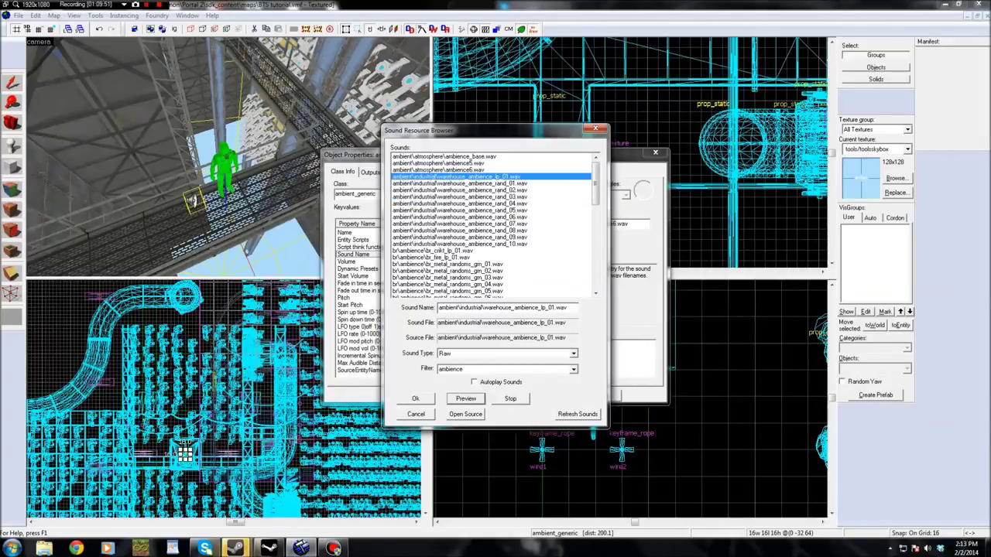
Stop the preview, look through the br ambience sounds, and assign ambient/industrial/warehouse_ambience_lp_01.wav as the Sound Name
{"action": "left_click", "coordinate": [457, 251]}
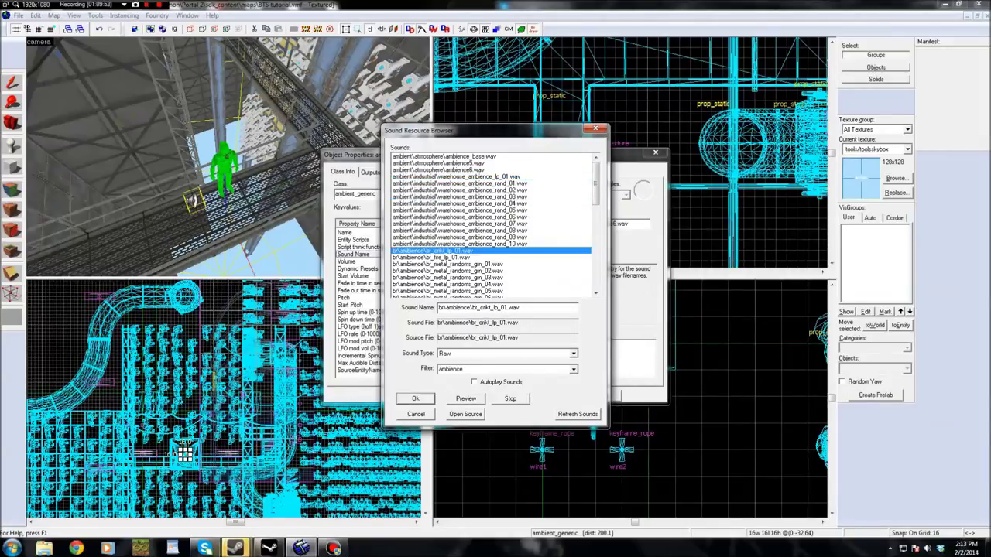
{"action": "left_click", "coordinate": [510, 399]}
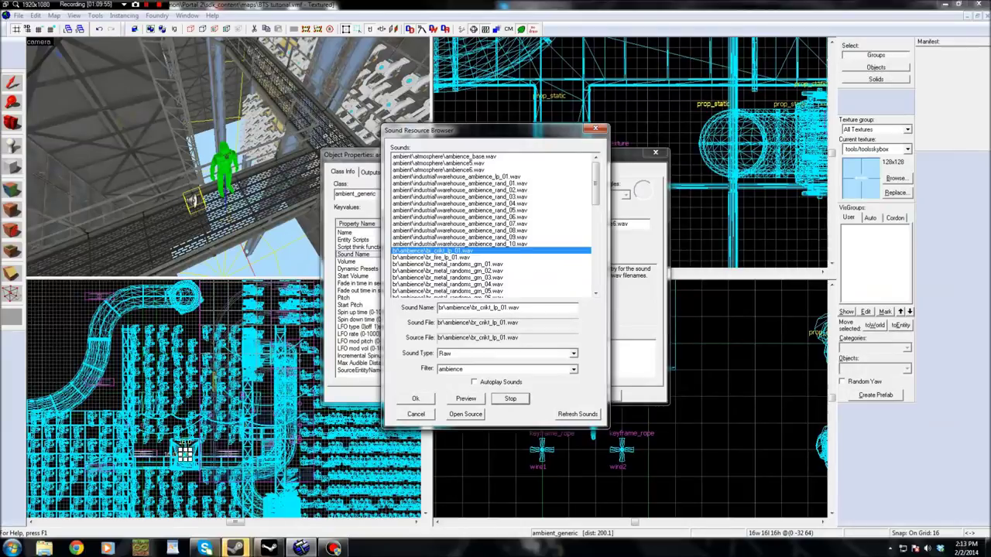
{"action": "key", "text": "Down"}
{"action": "key", "text": "Down"}
{"action": "scroll", "coordinate": [492, 224], "scroll_direction": "down", "scroll_amount": 3}
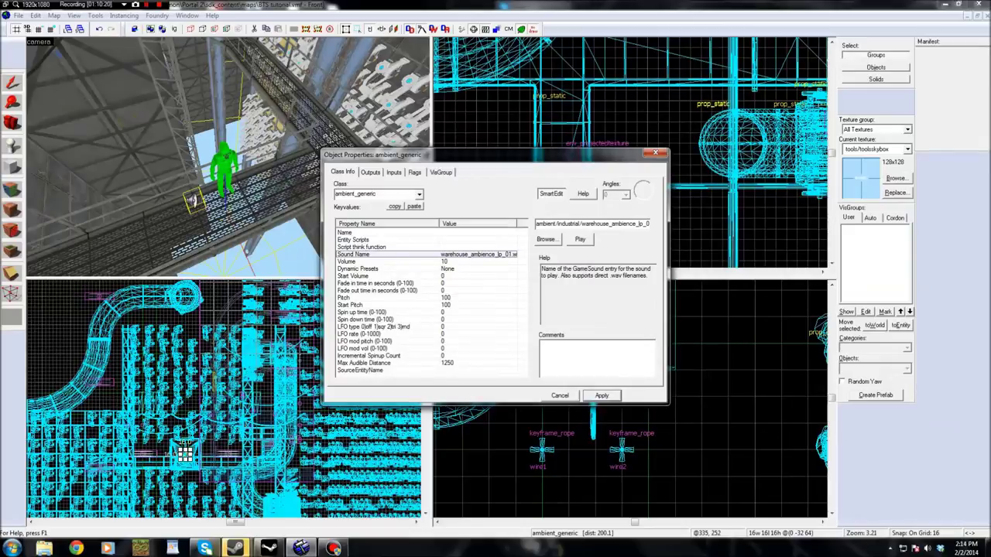
Disable the Start Silent flag and enable Play everywhere on the ambient_generic, apply the changes and close its properties
{"action": "left_click", "coordinate": [415, 172]}
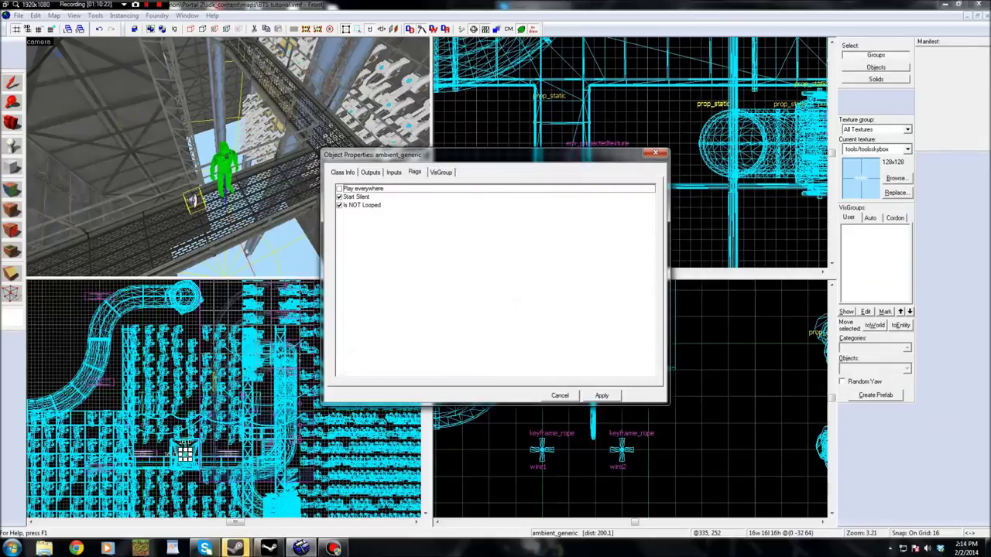
{"action": "left_click", "coordinate": [339, 196]}
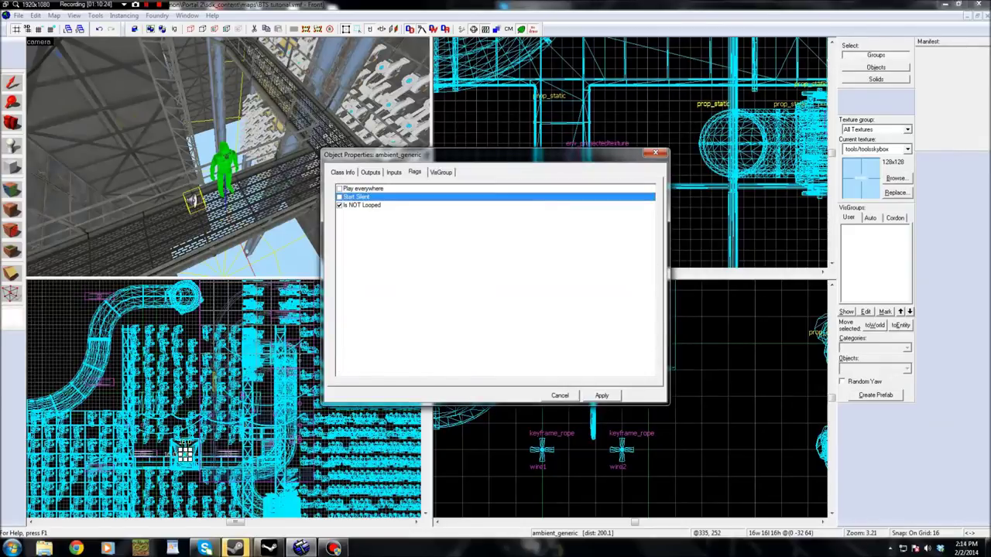
{"action": "left_click", "coordinate": [339, 188]}
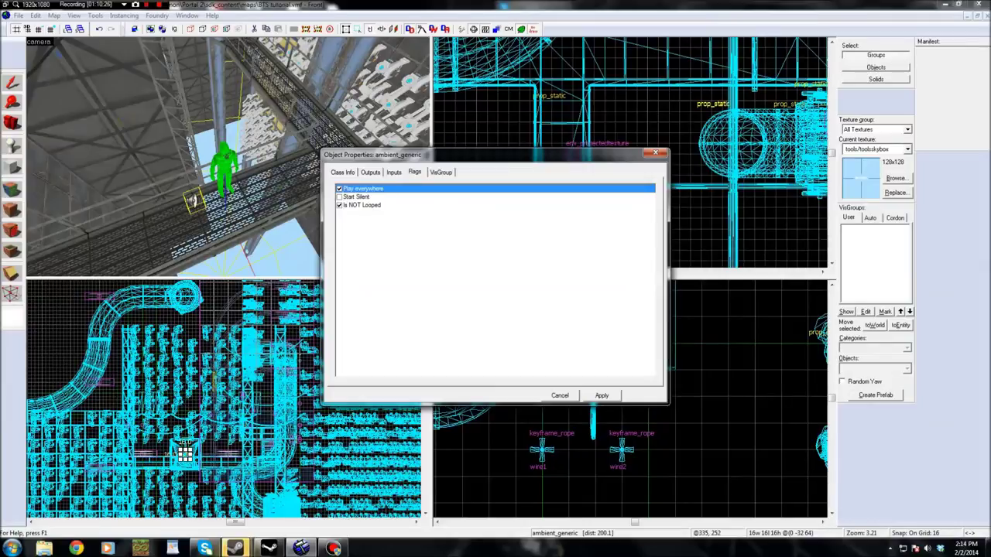
{"action": "left_click", "coordinate": [602, 395]}
{"action": "left_click", "coordinate": [343, 172]}
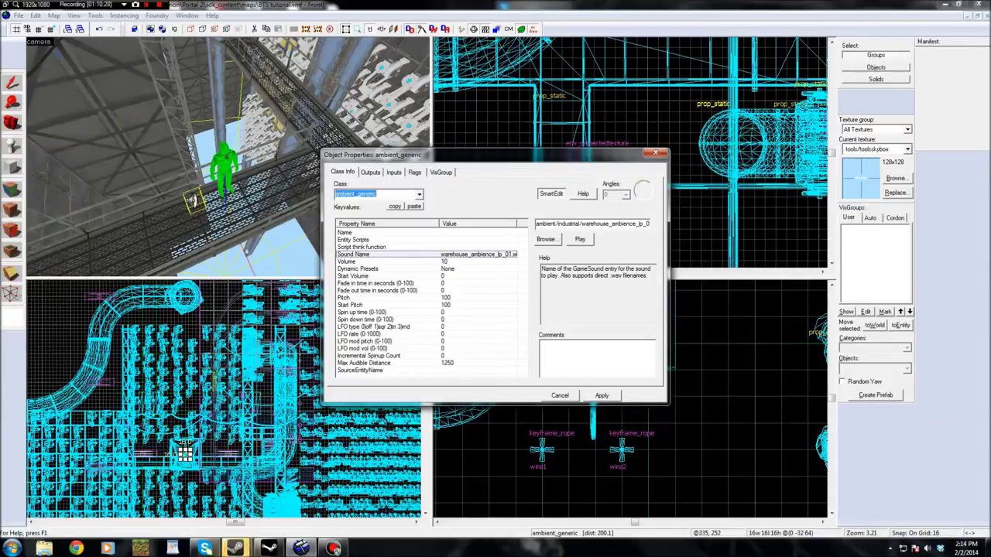
{"action": "left_click", "coordinate": [655, 153]}
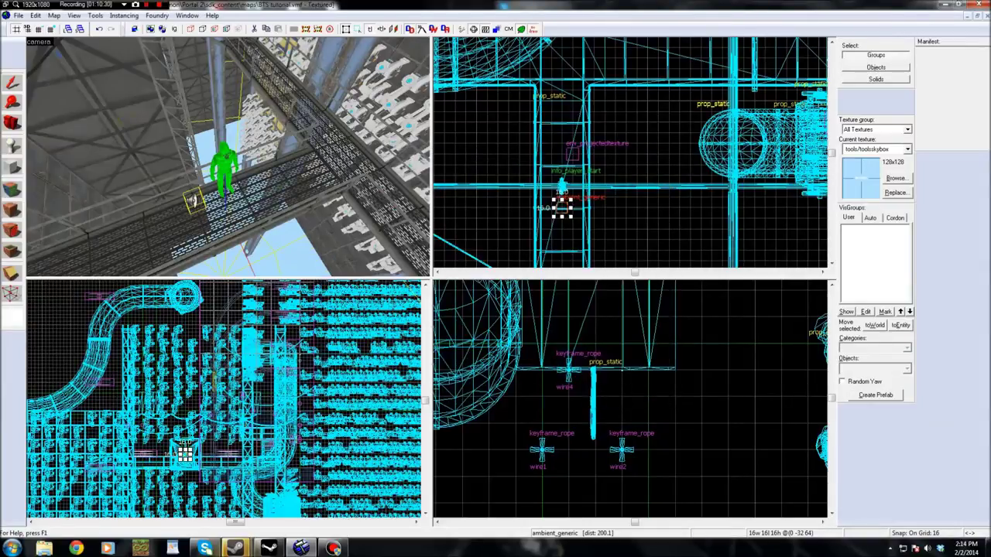
Deselect the entity, look over the beams in the 3D view, and compile and run the map with Normal BSP, VIS and RAD
{"action": "key", "text": "Escape"}
{"action": "key", "text": "z"}
{"action": "key", "text": "w"}
{"action": "key", "text": "w"}
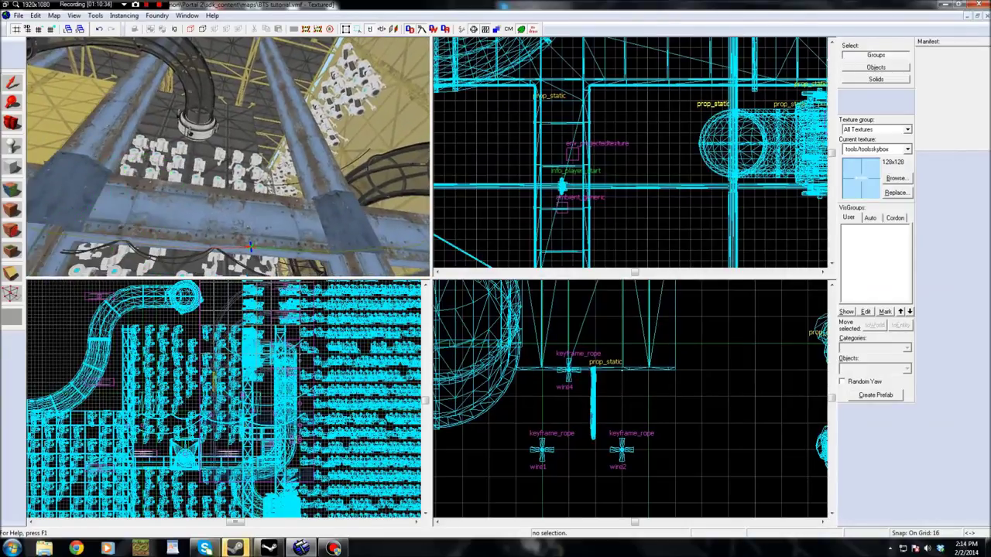
{"action": "key", "text": "F9"}
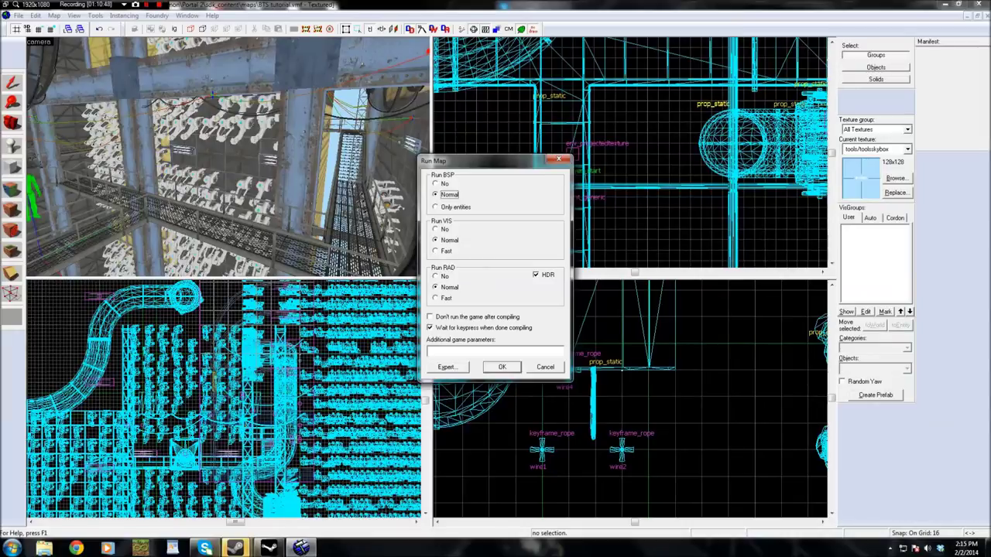
{"action": "key", "text": "Return"}
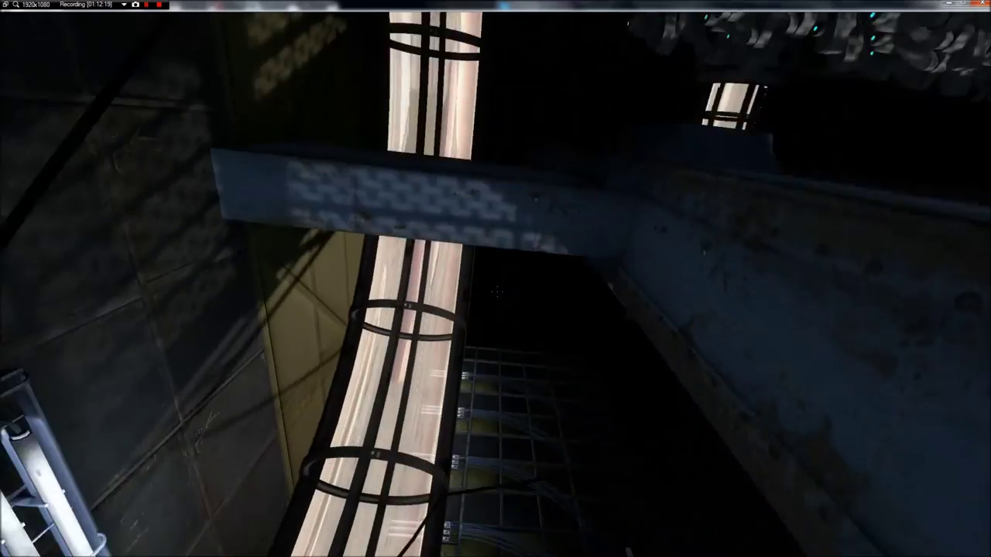
Walk the catwalks in the running map to inspect the lighting and details, and return to the editor
{"action": "key", "text": "w"}
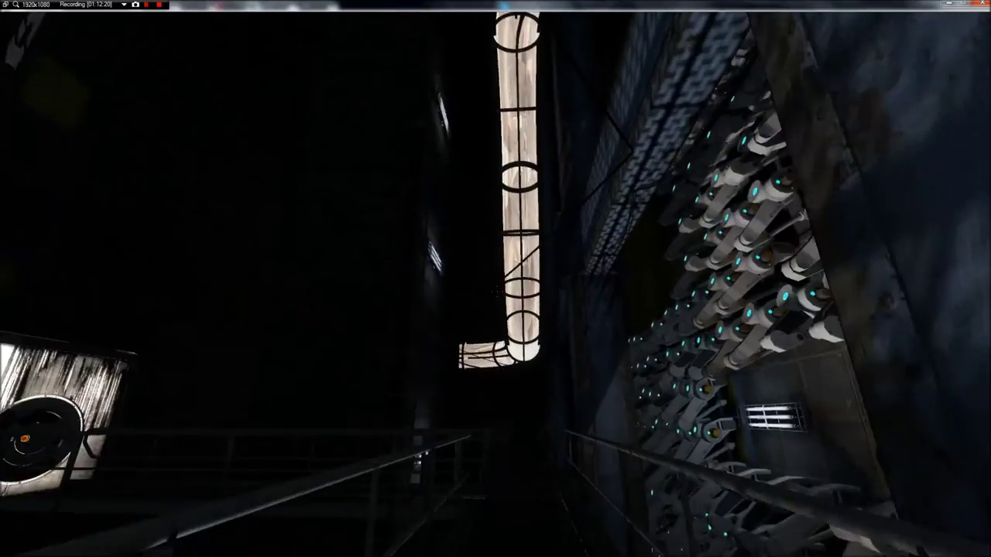
{"action": "key", "text": "w"}
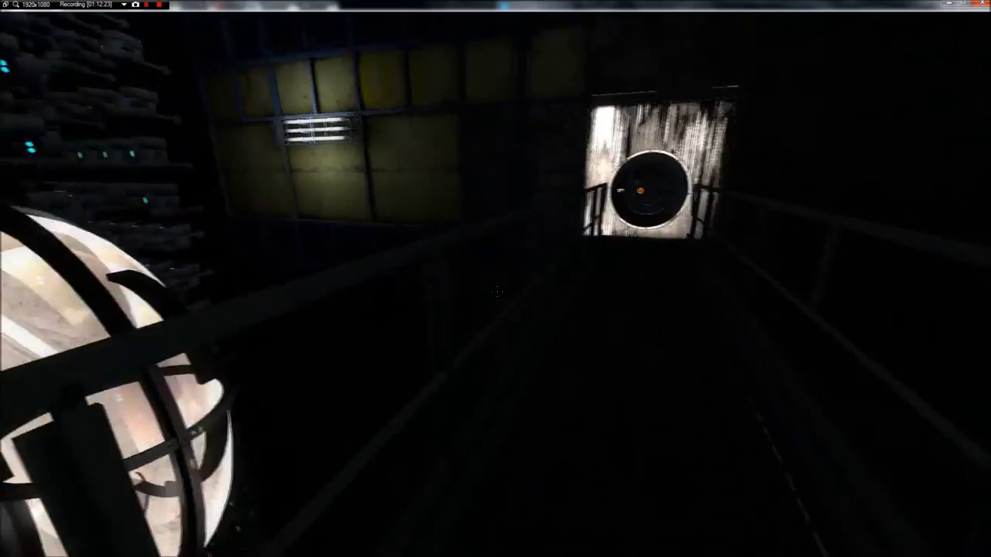
{"action": "key", "text": "Escape"}
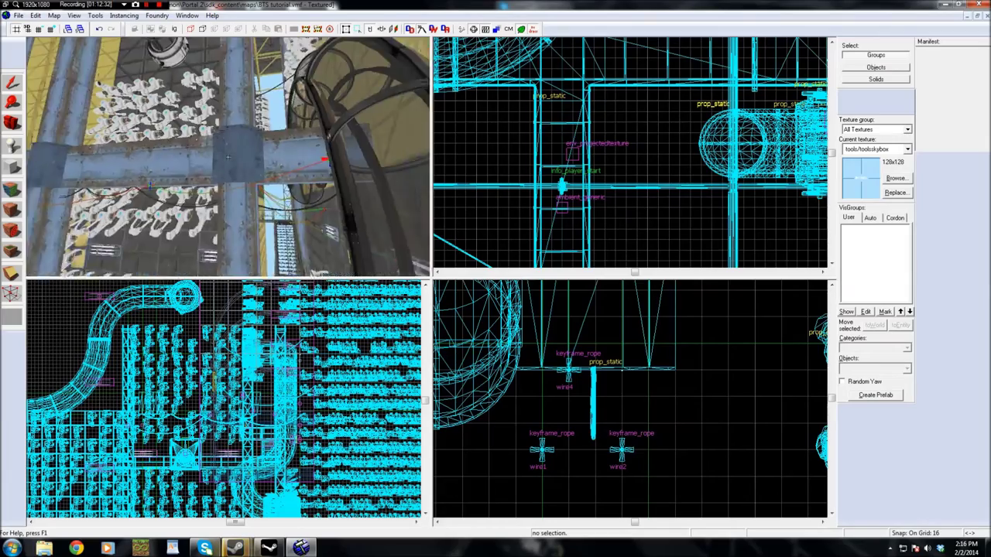
Place a func_instance entity in the empty space outside the map's outer walls
{"action": "key", "text": "w"}
{"action": "key", "text": "z"}
{"action": "left_click", "coordinate": [12, 146]}
{"action": "double_click", "coordinate": [855, 369]}
{"action": "type", "text": "inst"}
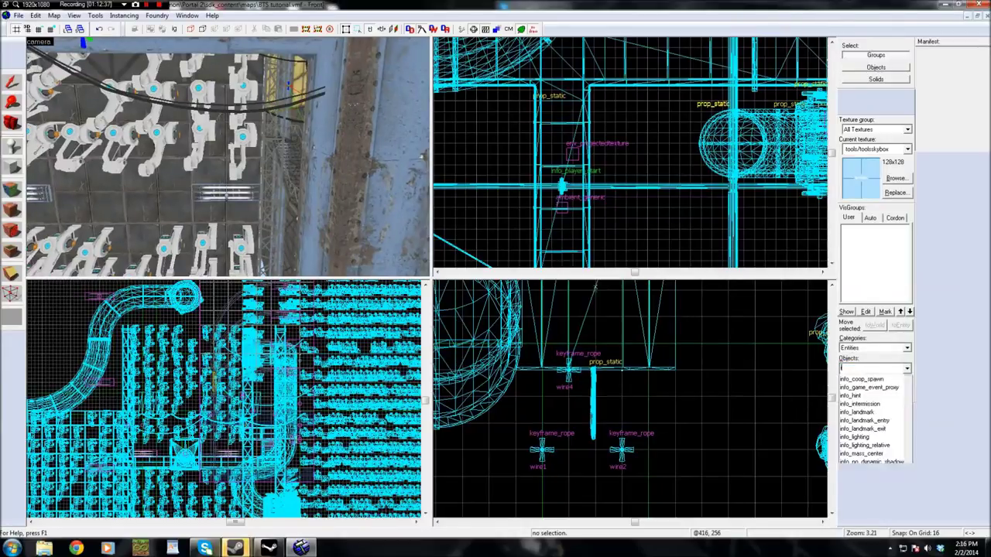
{"action": "type", "text": "ance"}
{"action": "left_click", "coordinate": [858, 380]}
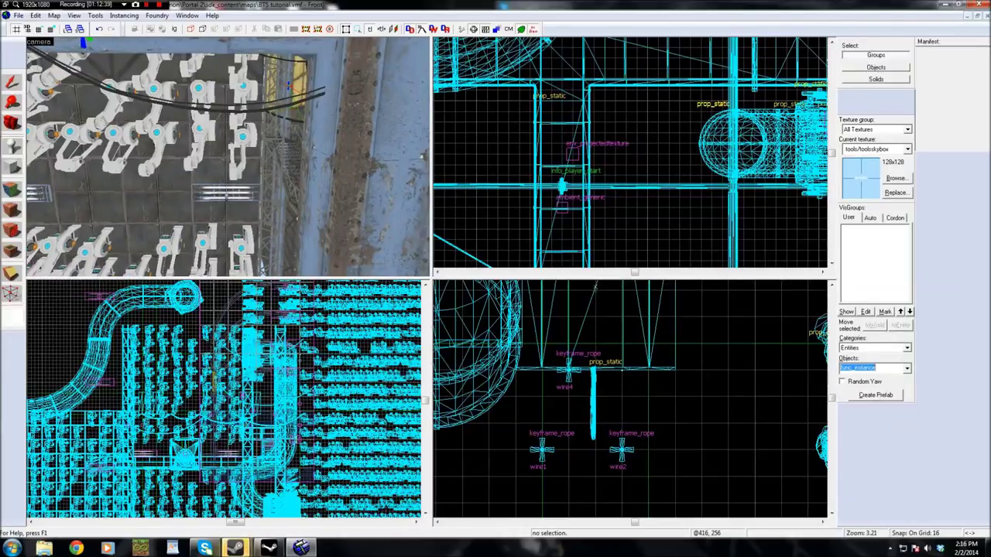
{"action": "scroll", "coordinate": [585, 195], "scroll_direction": "down", "scroll_amount": 4}
{"action": "scroll", "coordinate": [586, 193], "scroll_direction": "down", "scroll_amount": 14}
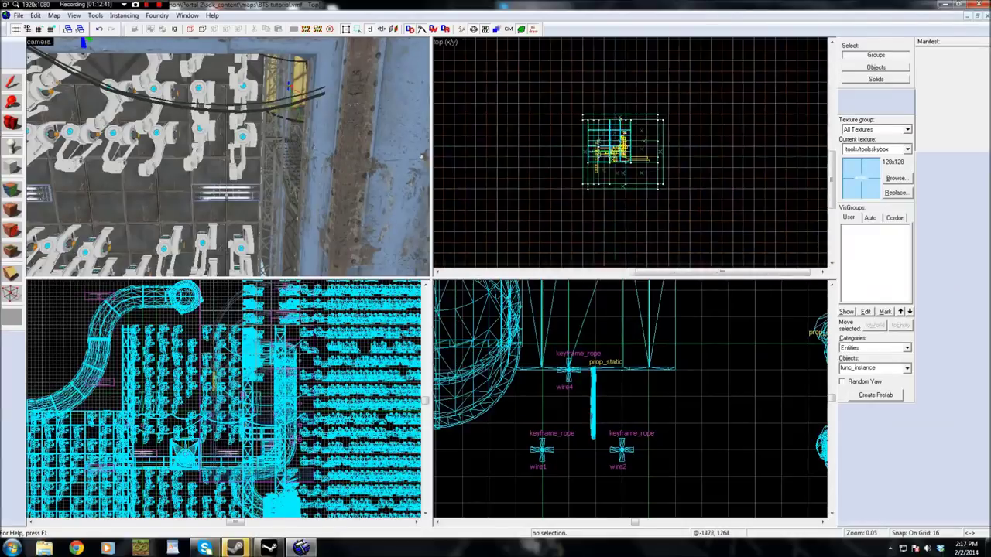
{"action": "scroll", "coordinate": [578, 137], "scroll_direction": "up", "scroll_amount": 3}
{"action": "left_click", "coordinate": [544, 157]}
{"action": "left_click", "coordinate": [551, 186]}
{"action": "scroll", "coordinate": [630, 407], "scroll_direction": "down", "scroll_amount": 17}
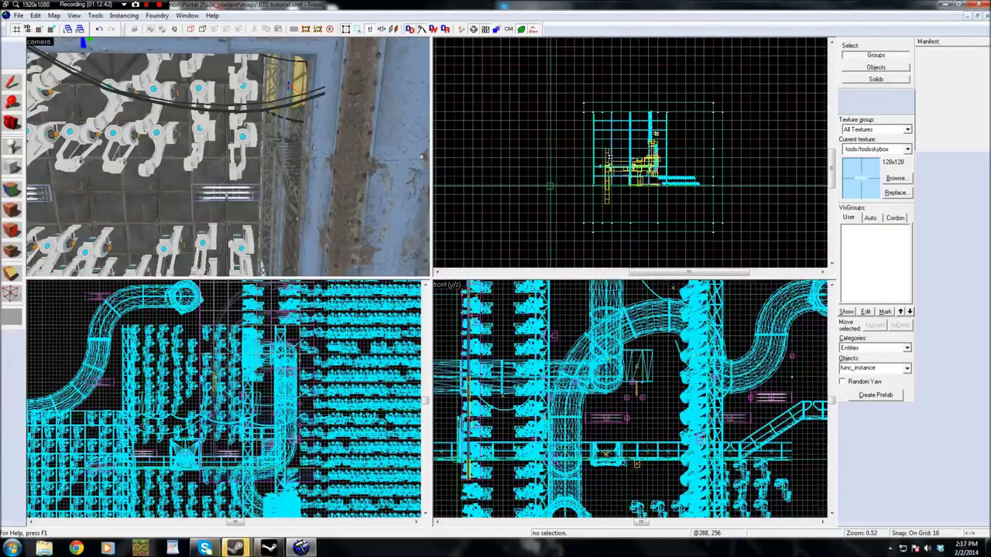
{"action": "scroll", "coordinate": [635, 410], "scroll_direction": "down", "scroll_amount": 4}
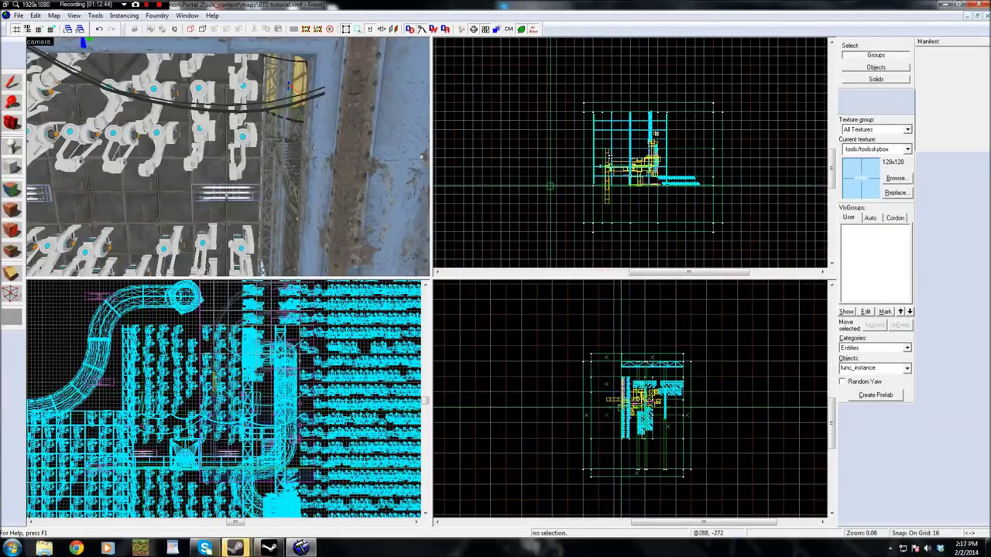
{"action": "left_click", "coordinate": [561, 407]}
{"action": "key", "text": "Return"}
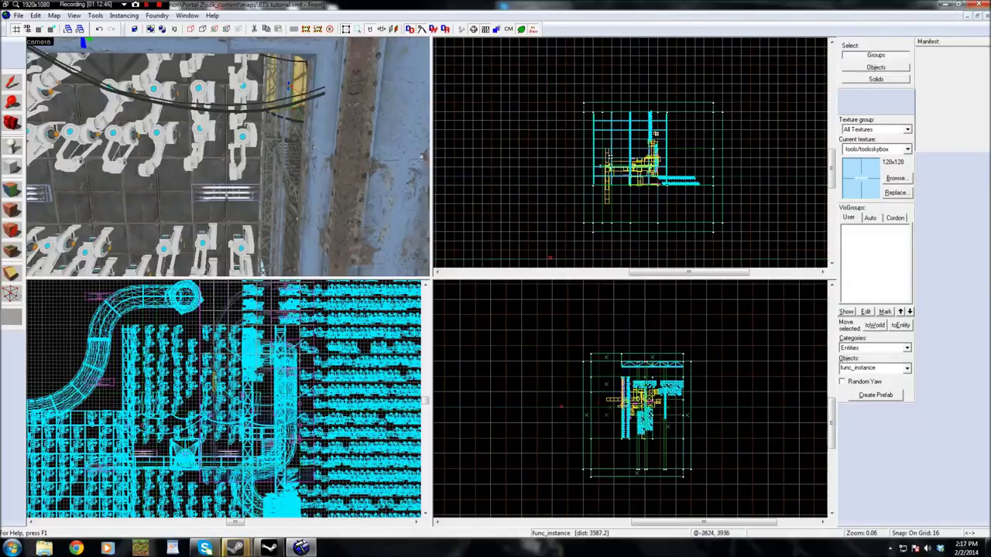
Set the func_instance's VMF Filename to instances\global_ents.vmf, apply it and close the properties
{"action": "left_click", "coordinate": [12, 82]}
{"action": "scroll", "coordinate": [512, 375], "scroll_direction": "up", "scroll_amount": 8}
{"action": "scroll", "coordinate": [661, 364], "scroll_direction": "down", "scroll_amount": 4}
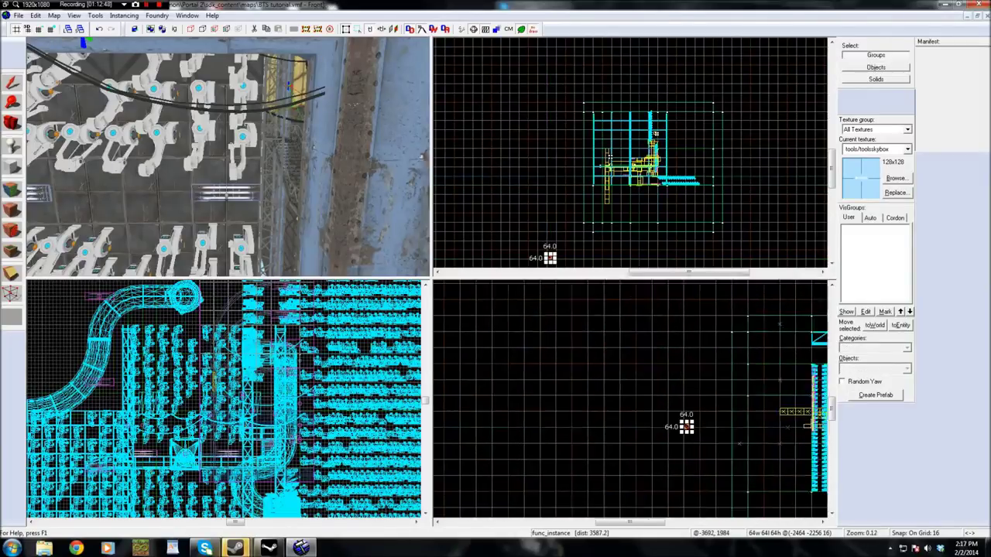
{"action": "scroll", "coordinate": [697, 433], "scroll_direction": "up", "scroll_amount": 4}
{"action": "right_click", "coordinate": [607, 327]}
{"action": "left_click", "coordinate": [635, 319]}
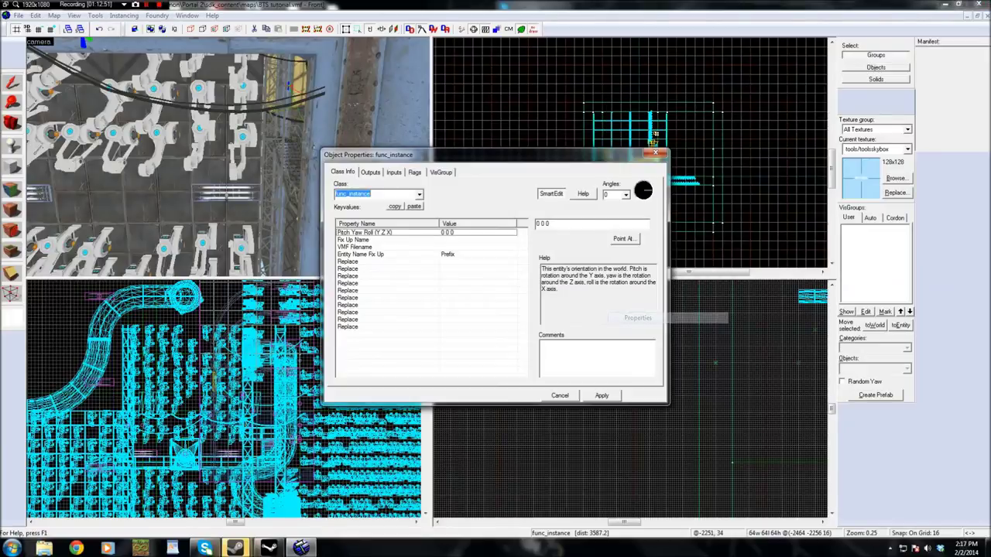
{"action": "left_click", "coordinate": [356, 247]}
{"action": "left_click", "coordinate": [548, 239]}
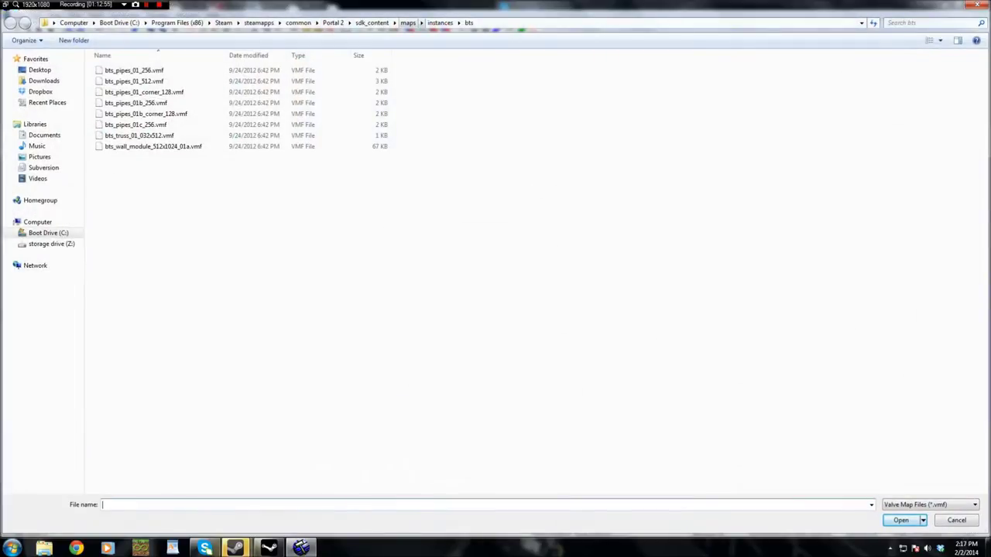
{"action": "left_click", "coordinate": [441, 23]}
{"action": "left_click_drag", "start_coordinate": [984, 263], "coordinate": [984, 317]}
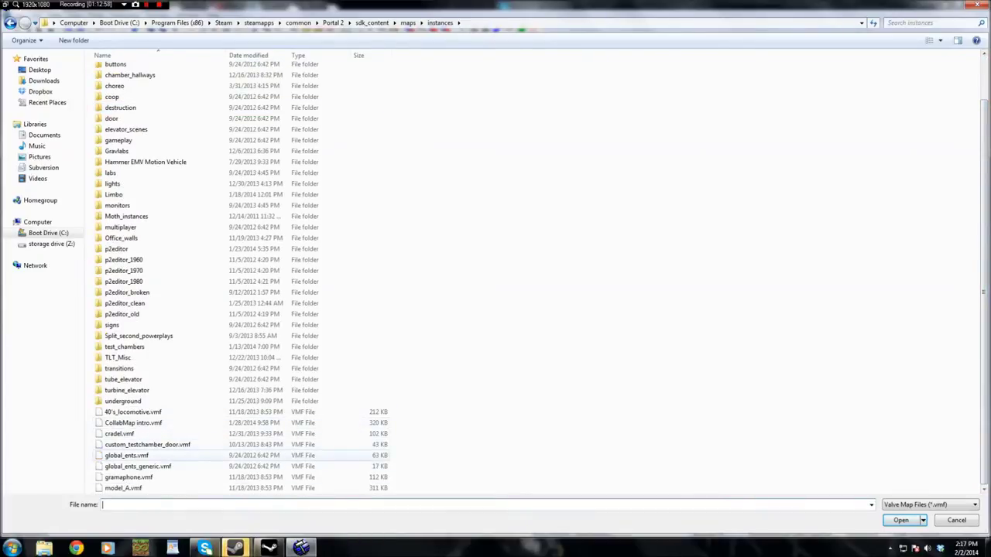
{"action": "left_click", "coordinate": [128, 455]}
{"action": "left_click", "coordinate": [901, 520]}
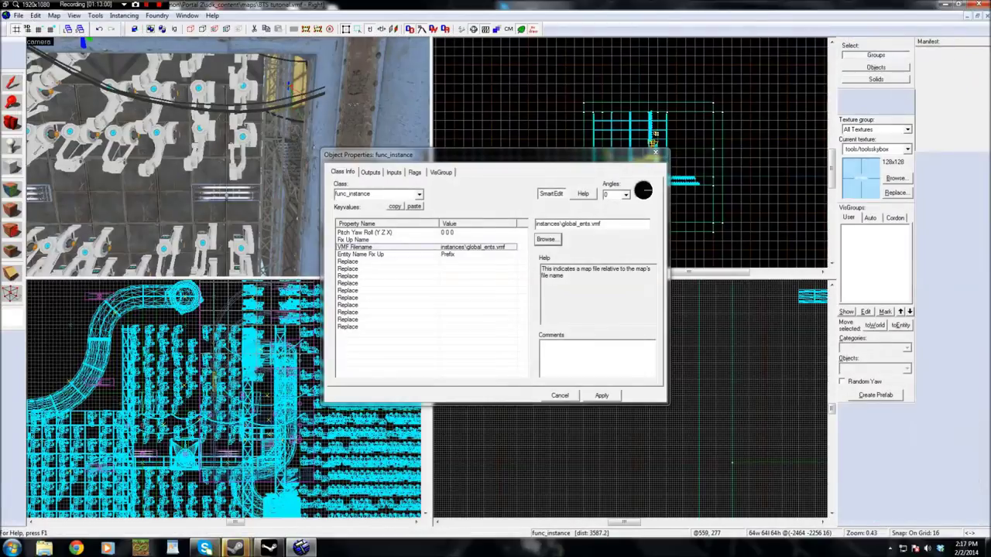
{"action": "left_click", "coordinate": [602, 395]}
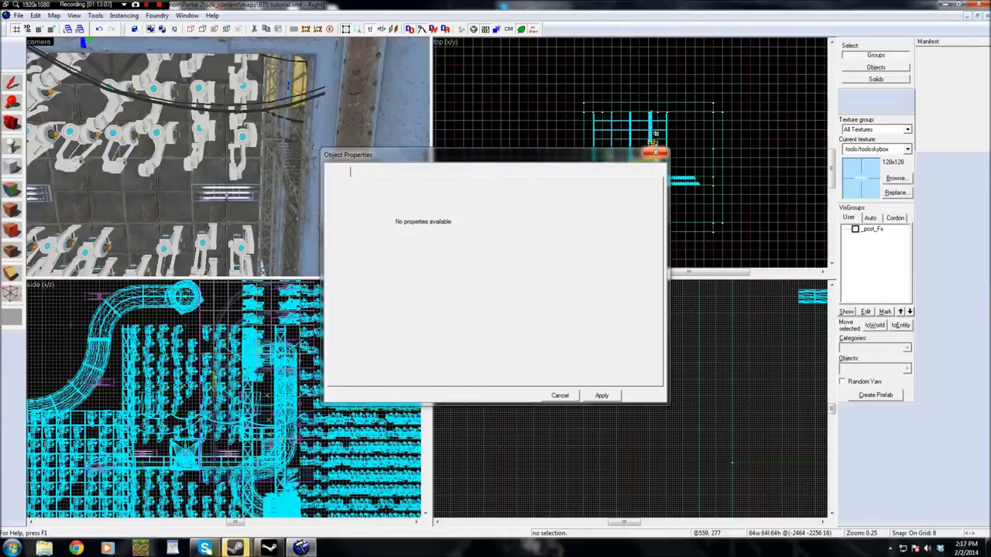
{"action": "left_click", "coordinate": [655, 152]}
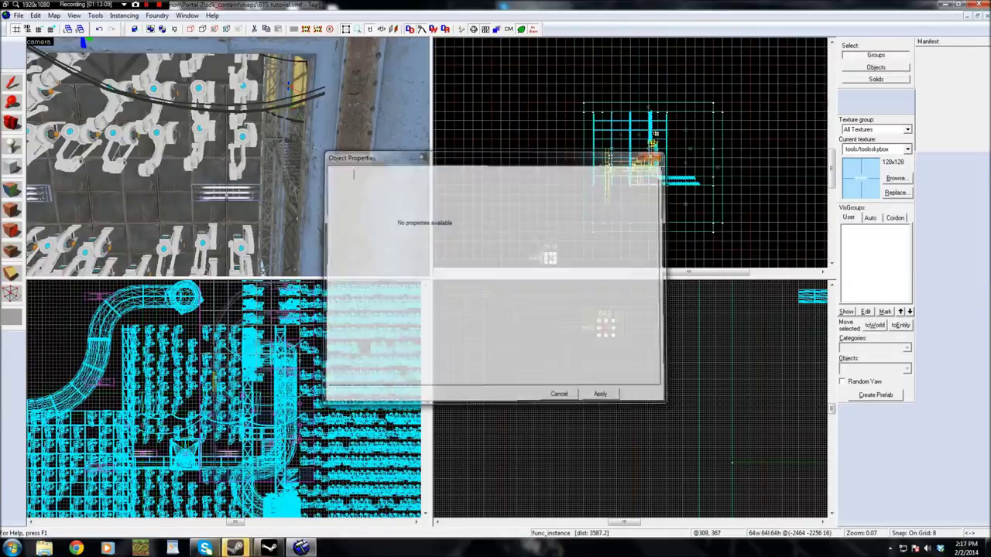
Set the instance's Fix Up Name to fog, apply it, and move the instance closer to the map's outer walls
{"action": "right_click", "coordinate": [549, 256]}
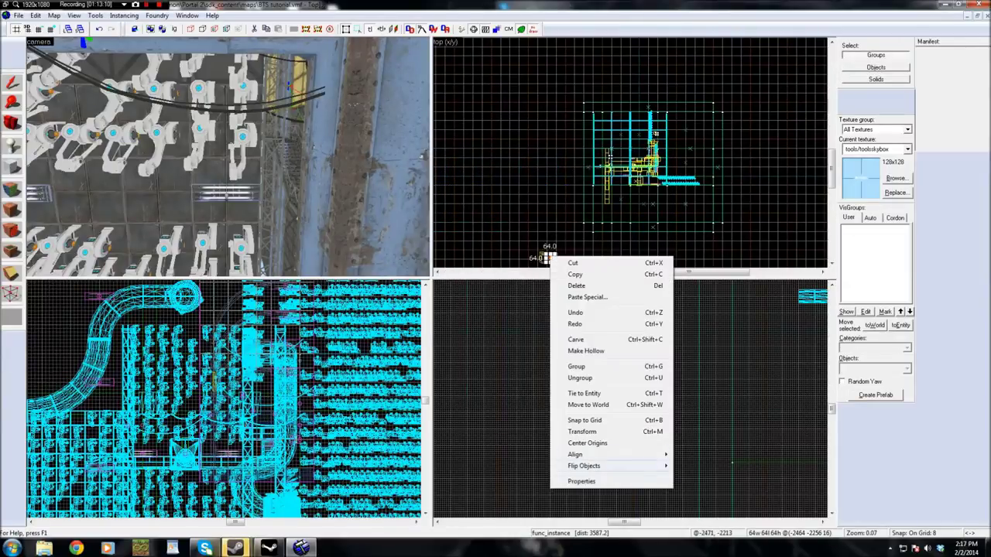
{"action": "left_click", "coordinate": [596, 482]}
{"action": "left_click", "coordinate": [387, 240]}
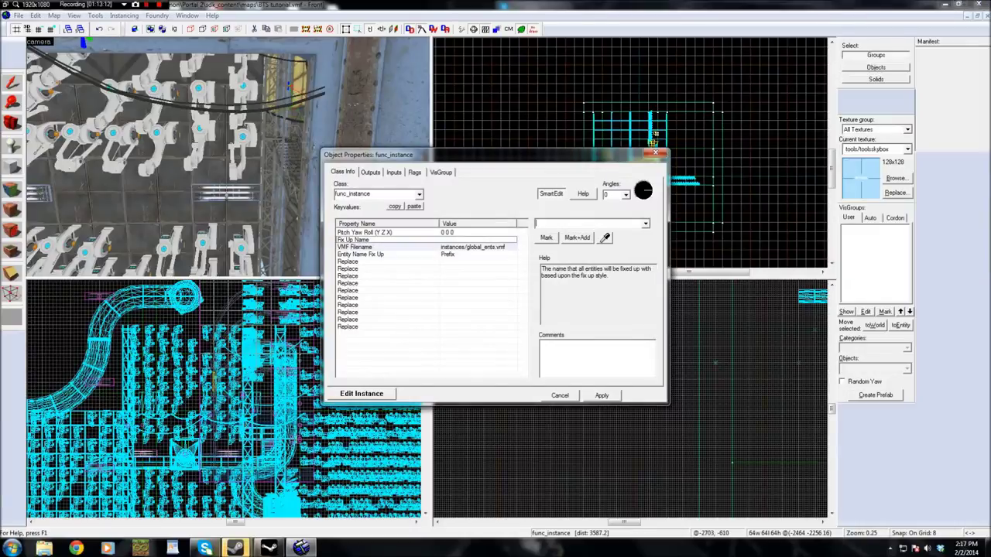
{"action": "type", "text": "fog"}
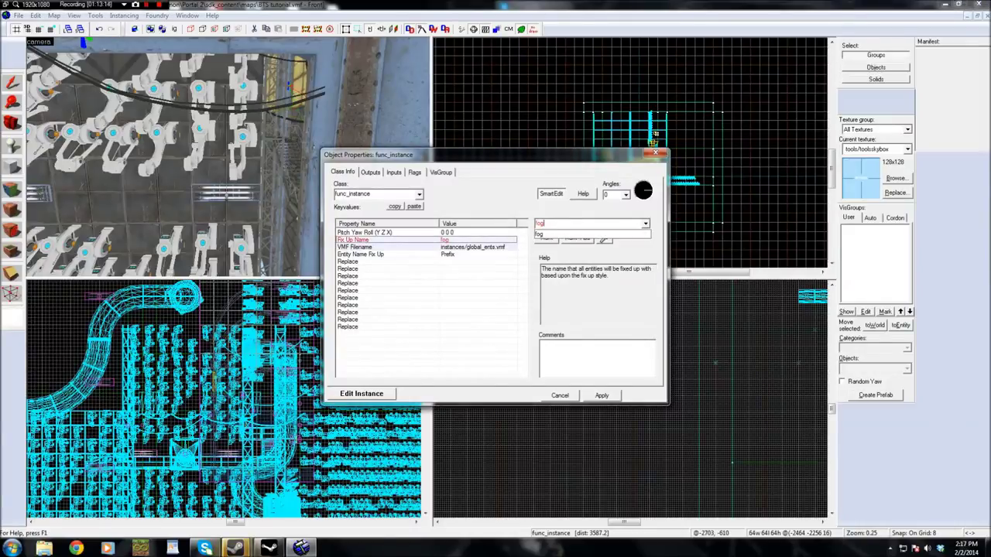
{"action": "left_click", "coordinate": [602, 395]}
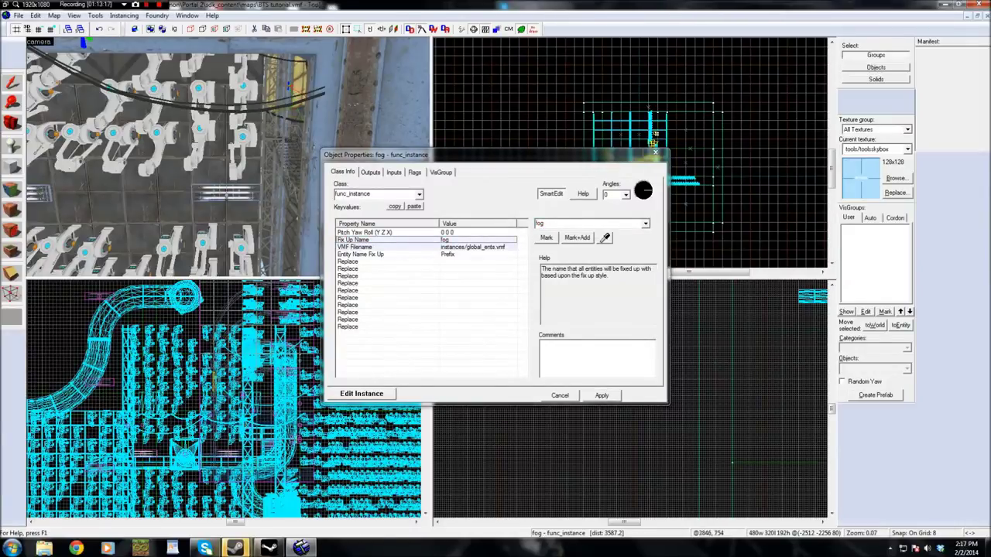
{"action": "left_click", "coordinate": [655, 152]}
{"action": "left_click_drag", "start_coordinate": [551, 257], "coordinate": [573, 236]}
{"action": "key", "text": "Escape"}
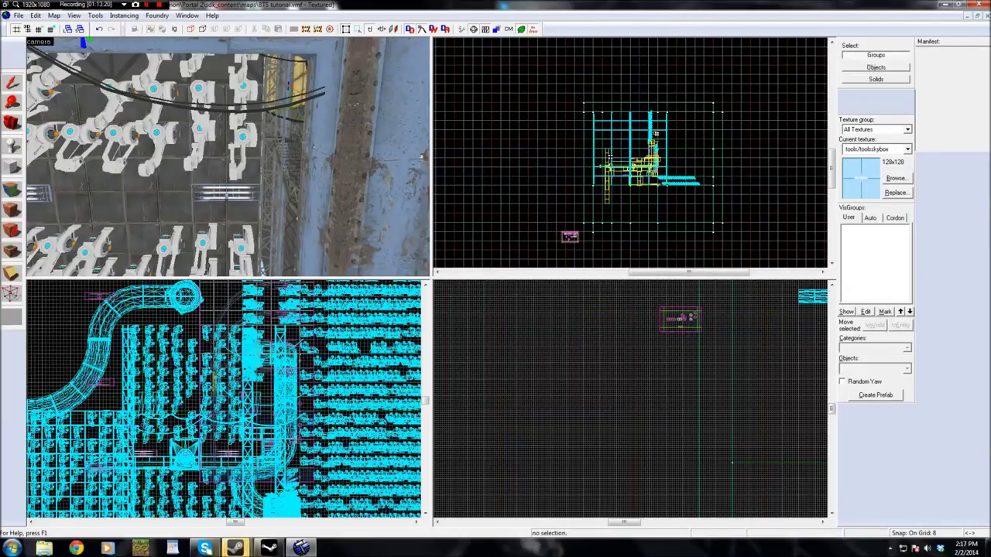
Copy the info_player_start beside itself and change the copy's class to logic_auto
{"action": "key", "text": "z"}
{"action": "key", "text": "w"}
{"action": "left_click", "coordinate": [162, 159]}
{"action": "scroll", "coordinate": [647, 171], "scroll_direction": "up", "scroll_amount": 17}
{"action": "left_click_drag", "start_coordinate": [648, 175], "coordinate": [648, 137], "text": "shift"}
{"action": "key", "text": "alt+Return"}
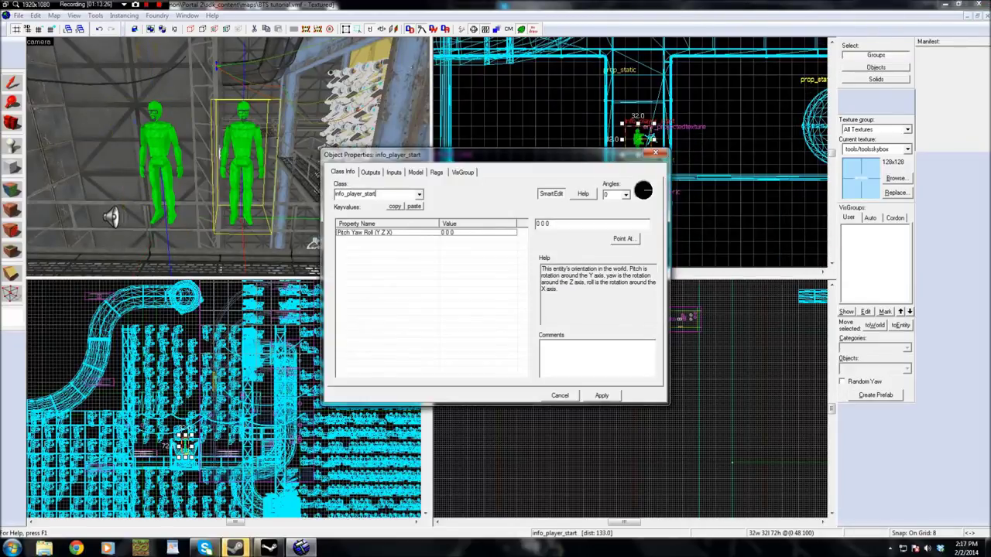
{"action": "type", "text": "aut"}
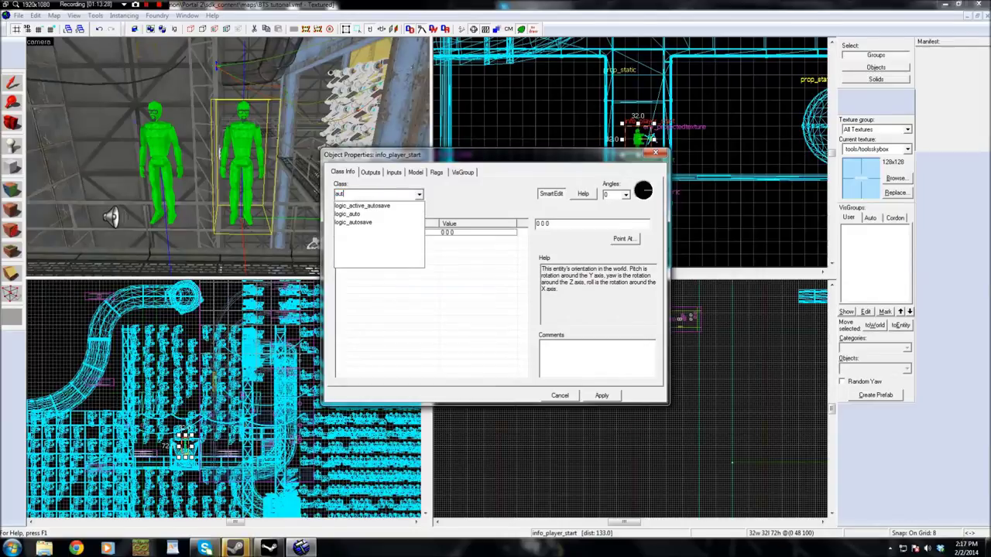
{"action": "key", "text": "Down"}
{"action": "key", "text": "Down"}
{"action": "key", "text": "Return"}
{"action": "key", "text": "Return"}
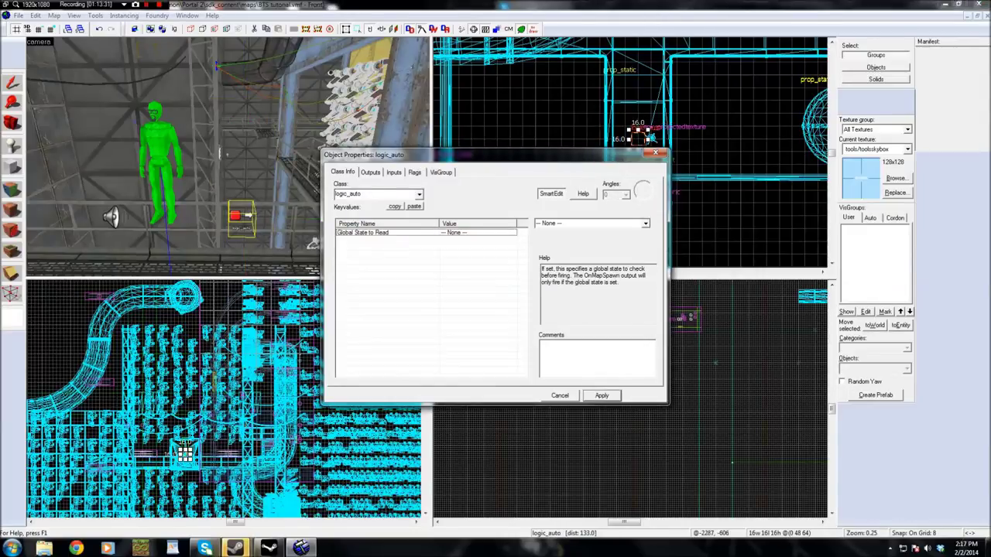
Add an OnMapSpawn output to the logic_auto that targets fog with the environment_bts Trigger input, and apply it
{"action": "left_click", "coordinate": [370, 172]}
{"action": "left_click", "coordinate": [394, 373]}
{"action": "type", "text": "OnMapSpawn "}
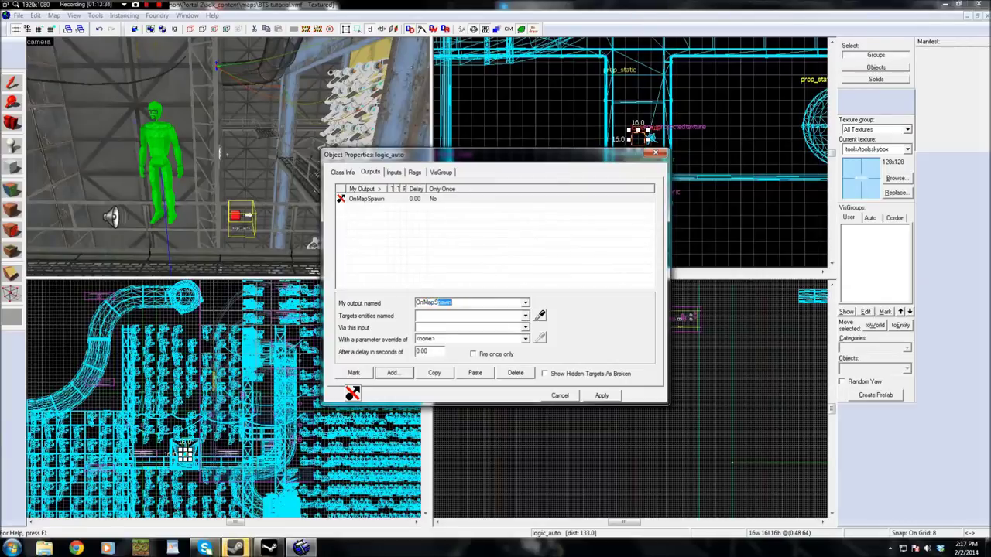
{"action": "type", "text": "fog"}
{"action": "left_click", "coordinate": [465, 328]}
{"action": "left_click", "coordinate": [525, 328]}
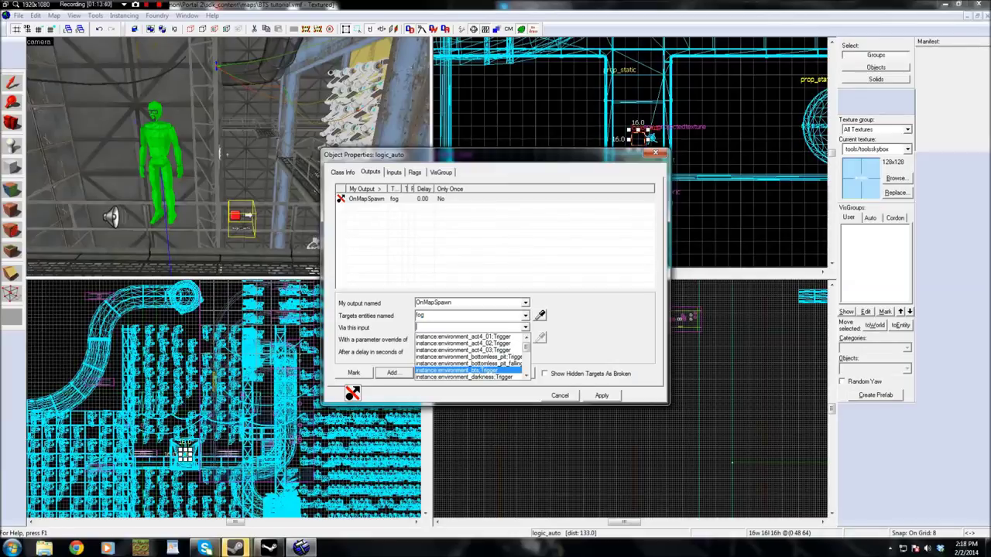
{"action": "scroll", "coordinate": [469, 370], "scroll_direction": "down", "scroll_amount": 1}
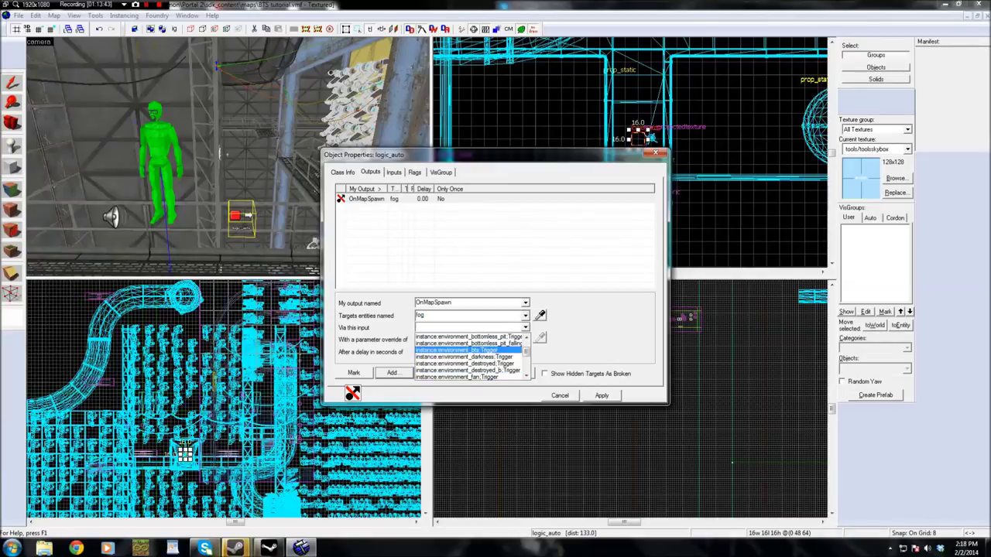
{"action": "left_click", "coordinate": [464, 349]}
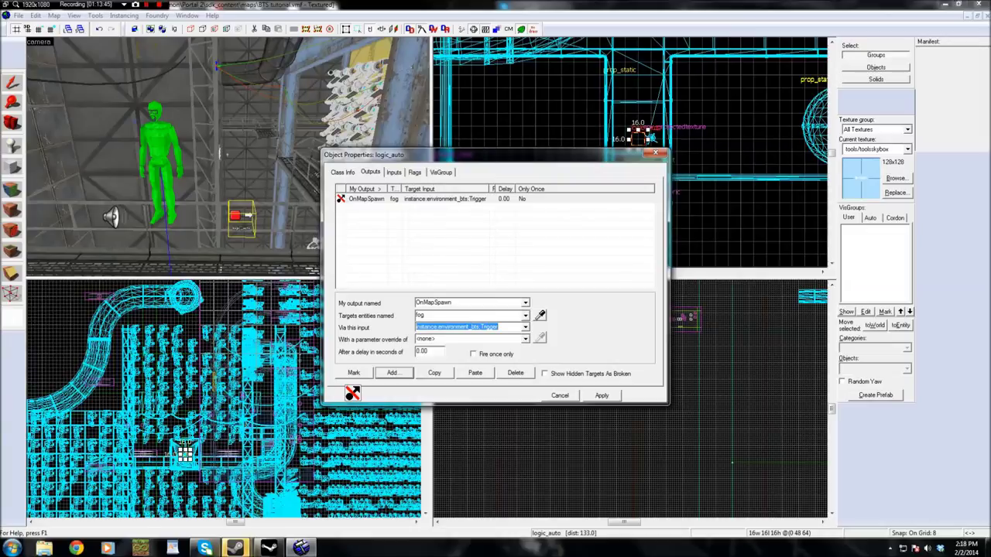
{"action": "left_click", "coordinate": [602, 396]}
{"action": "left_click", "coordinate": [656, 154]}
{"action": "key", "text": "Escape"}
Lower the info_player_start onto the catwalk at position 0 0 52
{"action": "key", "text": "z"}
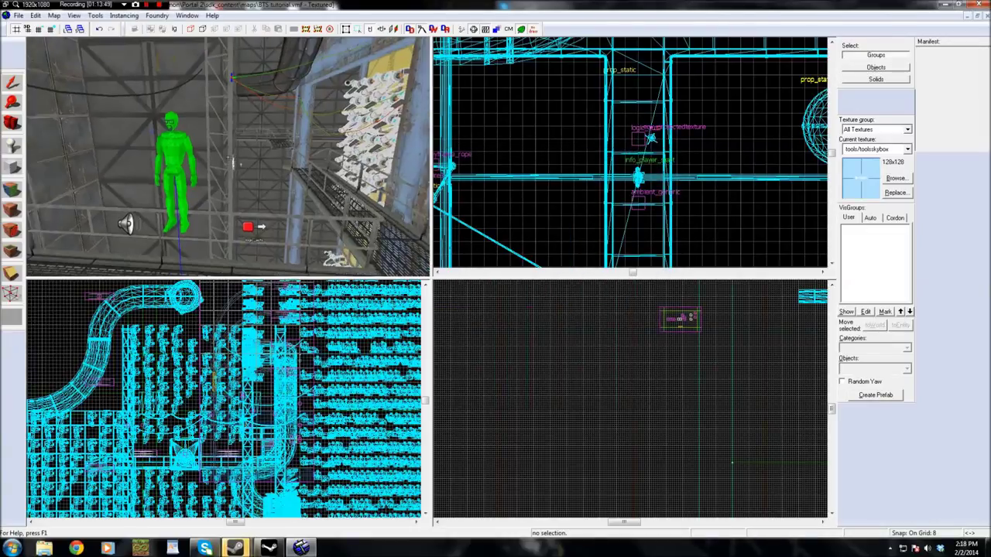
{"action": "key", "text": "w"}
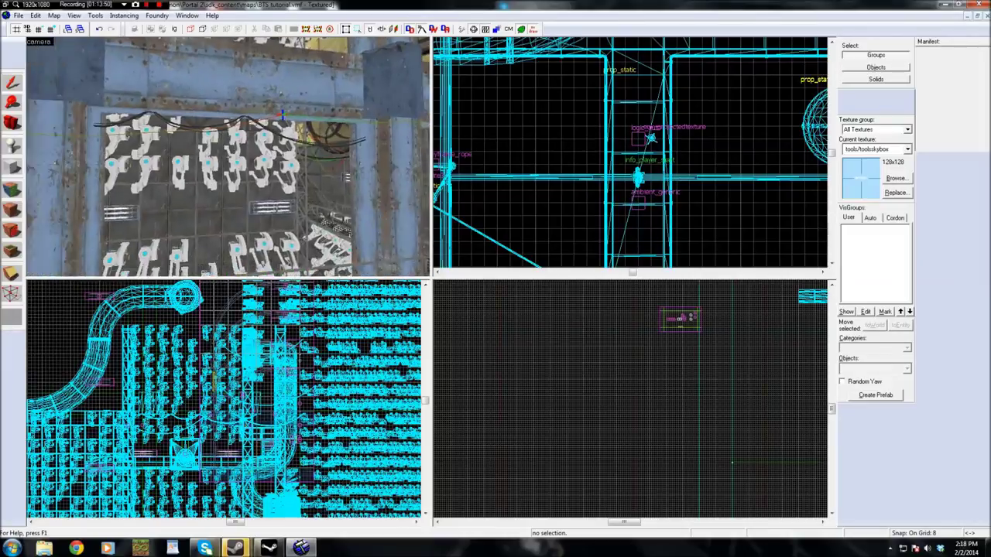
{"action": "key", "text": "w"}
{"action": "key", "text": "w"}
{"action": "key", "text": "s"}
{"action": "left_click", "coordinate": [228, 158]}
{"action": "key", "text": "z"}
{"action": "scroll", "coordinate": [172, 456], "scroll_direction": "up", "scroll_amount": 3}
{"action": "scroll", "coordinate": [188, 474], "scroll_direction": "up", "scroll_amount": 5}
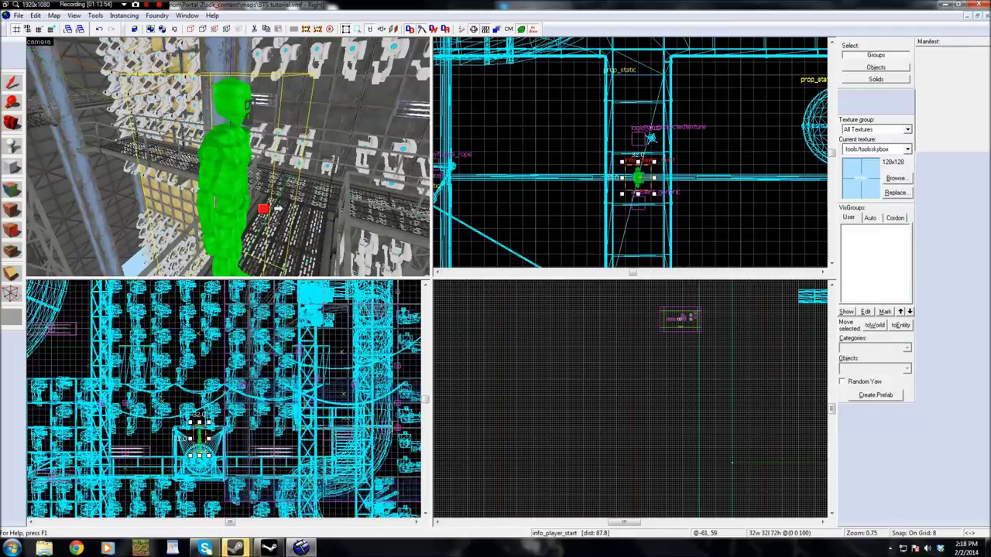
{"action": "left_click_drag", "start_coordinate": [214, 379], "coordinate": [213, 425]}
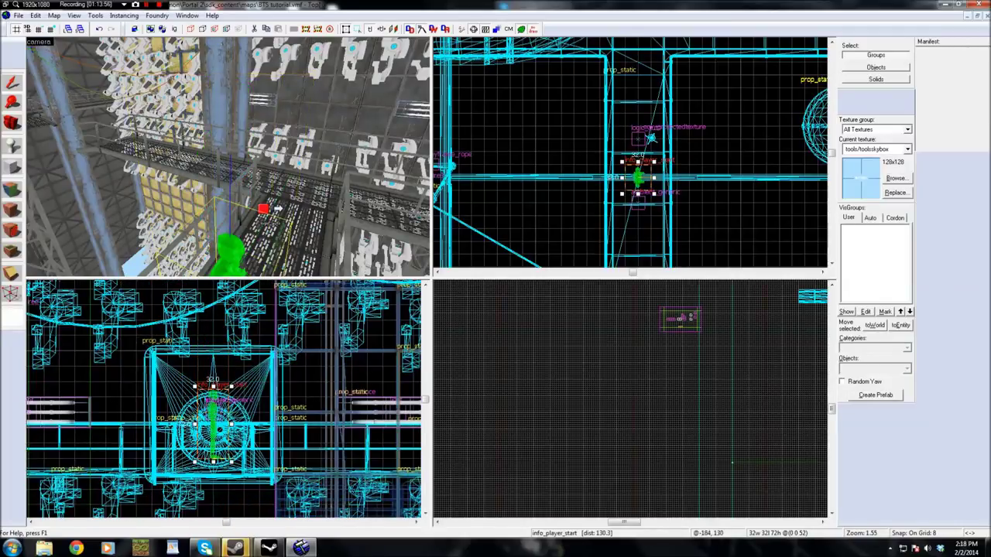
Copy the info_player_start further along the catwalk to 0 192 52 and change the copy's class to env_cubemap
{"action": "scroll", "coordinate": [652, 146], "scroll_direction": "down", "scroll_amount": 5}
{"action": "scroll", "coordinate": [656, 212], "scroll_direction": "up", "scroll_amount": 3}
{"action": "left_click_drag", "start_coordinate": [662, 204], "coordinate": [662, 99]}
{"action": "key", "text": "alt+Return"}
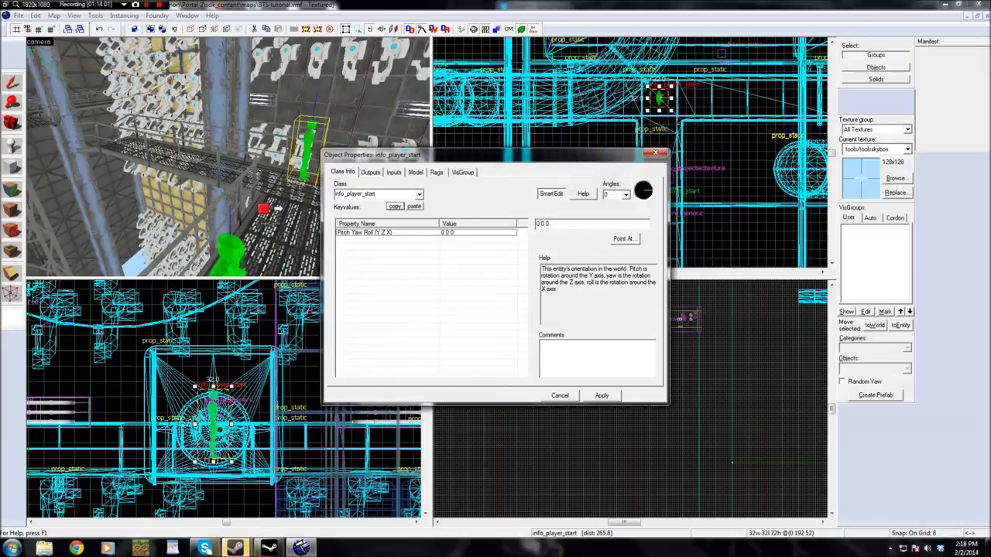
{"action": "type", "text": "cube"}
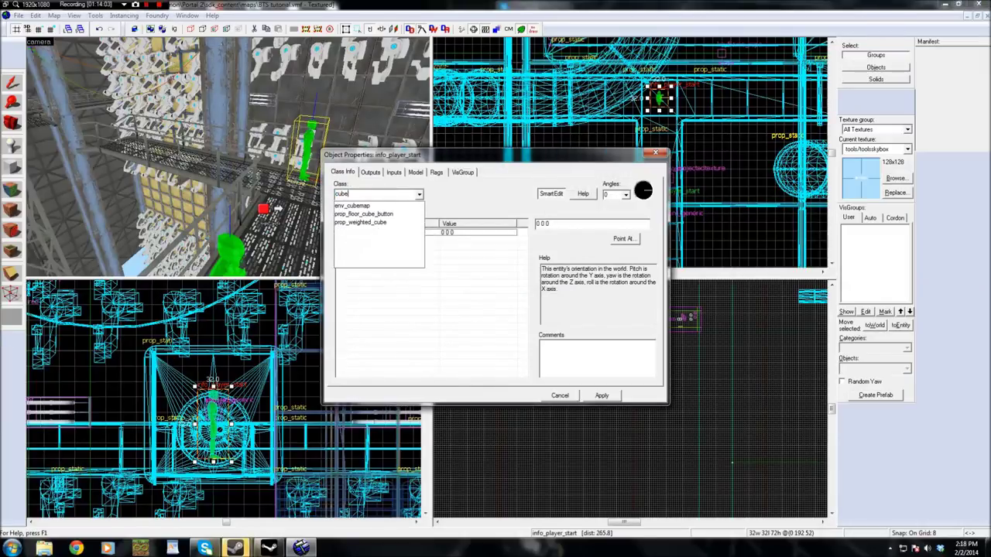
{"action": "left_click", "coordinate": [353, 206]}
{"action": "left_click", "coordinate": [602, 395]}
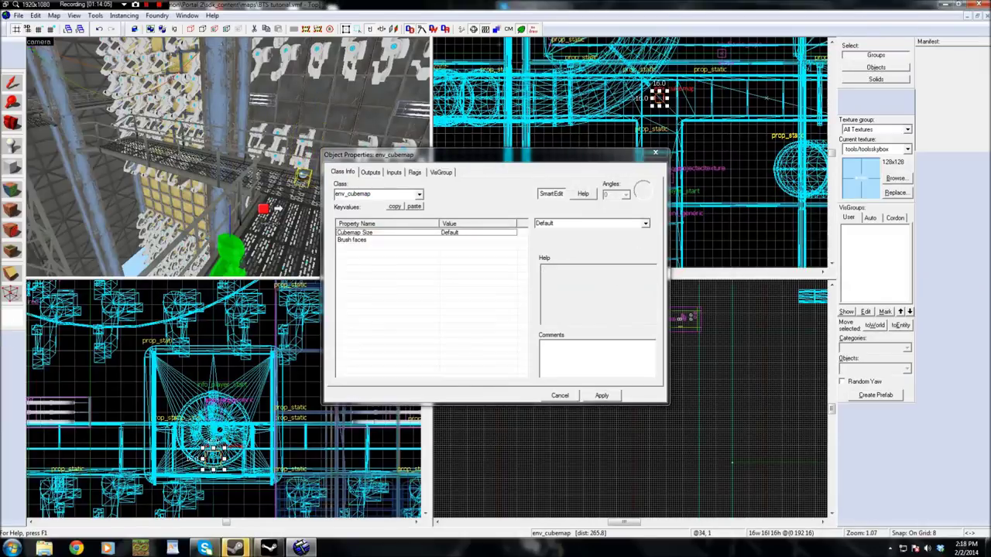
{"action": "left_click", "coordinate": [656, 152]}
Raise the env_cubemap, position one at 384 960 192 by the doorway beyond the stairs, and deselect it
{"action": "scroll", "coordinate": [236, 391], "scroll_direction": "down", "scroll_amount": 3}
{"action": "scroll", "coordinate": [228, 420], "scroll_direction": "up", "scroll_amount": 3}
{"action": "left_click_drag", "start_coordinate": [226, 425], "coordinate": [226, 361]}
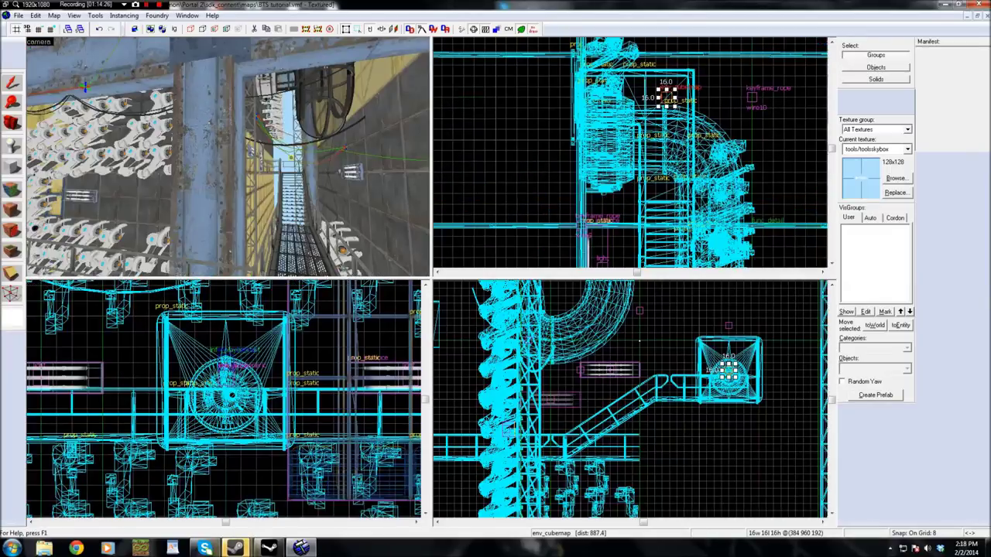
{"action": "key", "text": "Escape"}
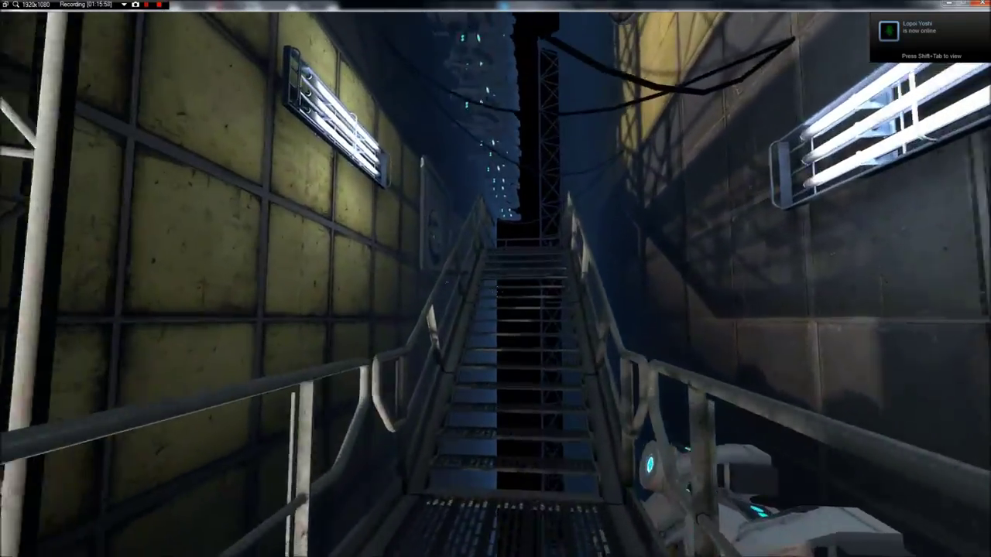
Walk up the stairs and along the catwalk in-game to inspect the fog, lights and cables
{"action": "key", "text": "w"}
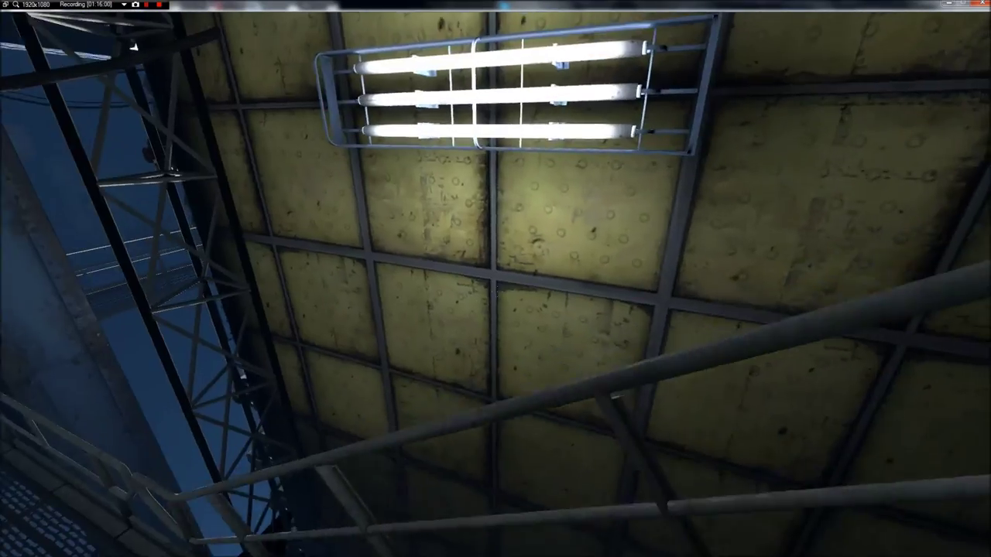
{"action": "key", "text": "w"}
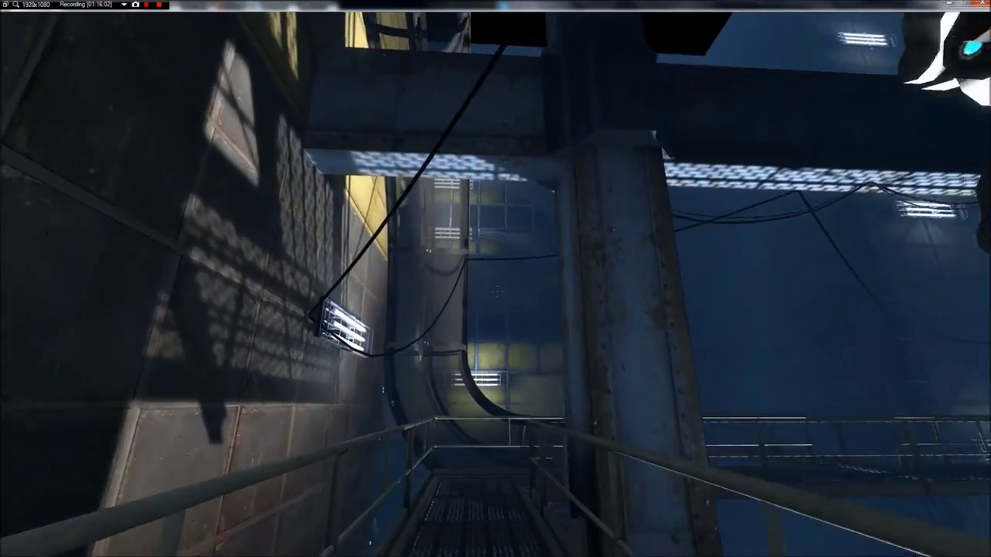